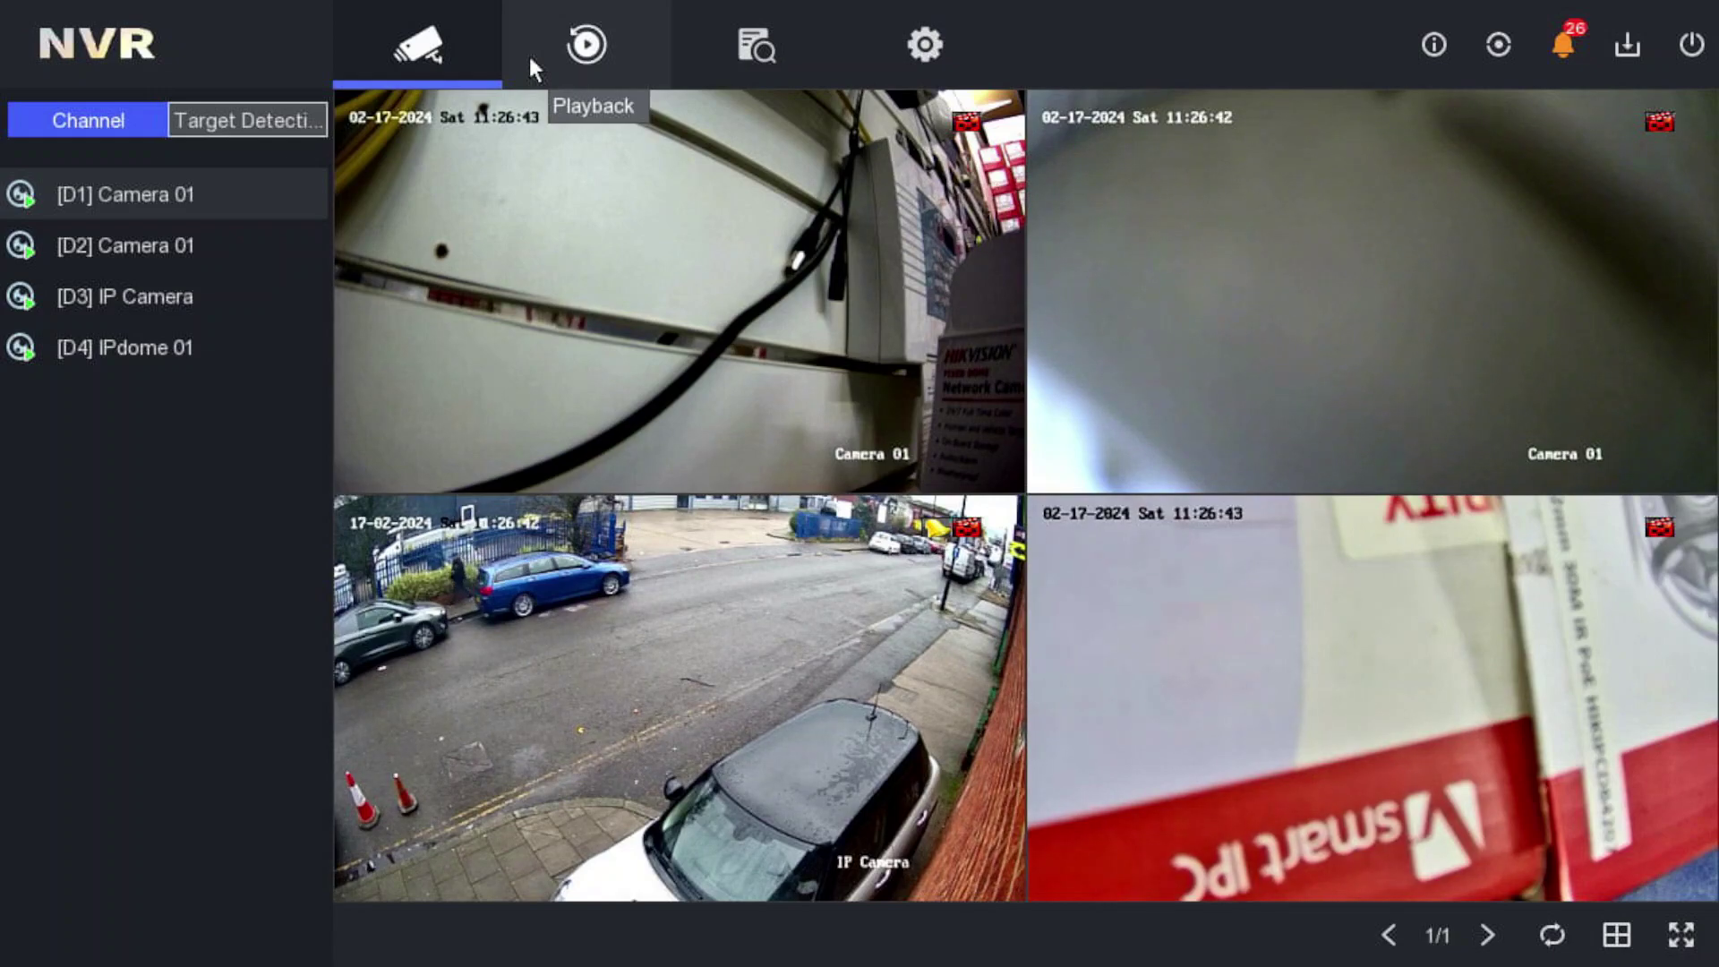
# - Log out of the NVR through the power options and confirm
pyautogui.moveTo(564, 121)
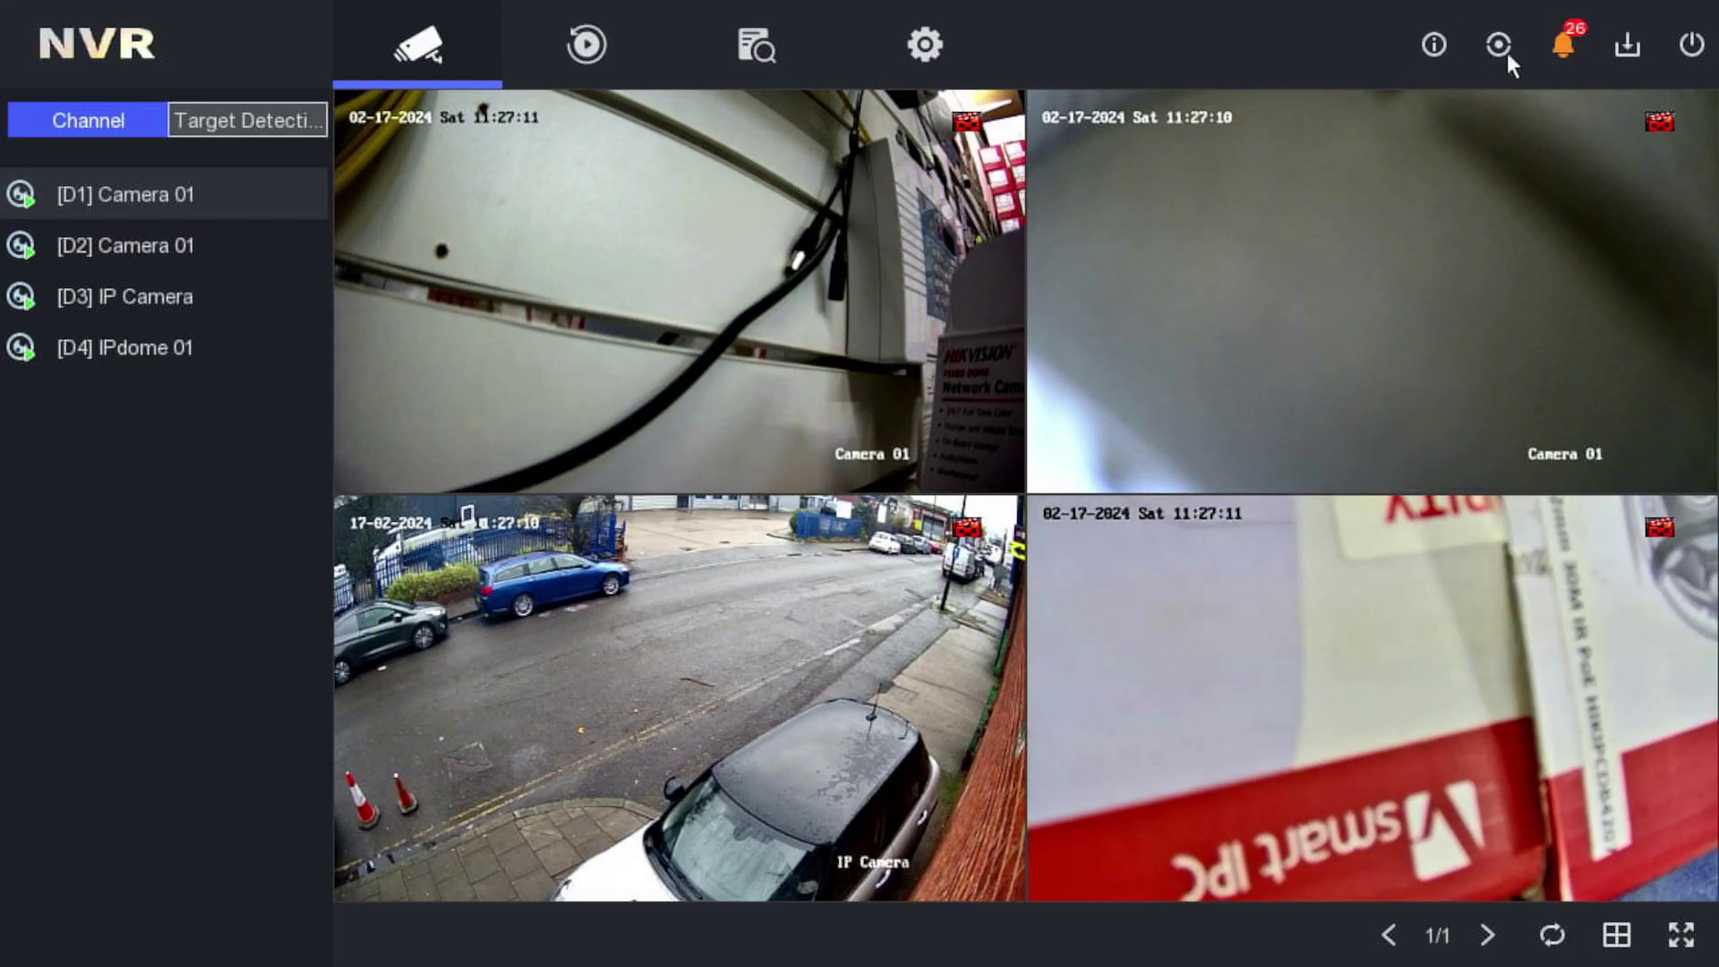
pyautogui.click(1690, 47)
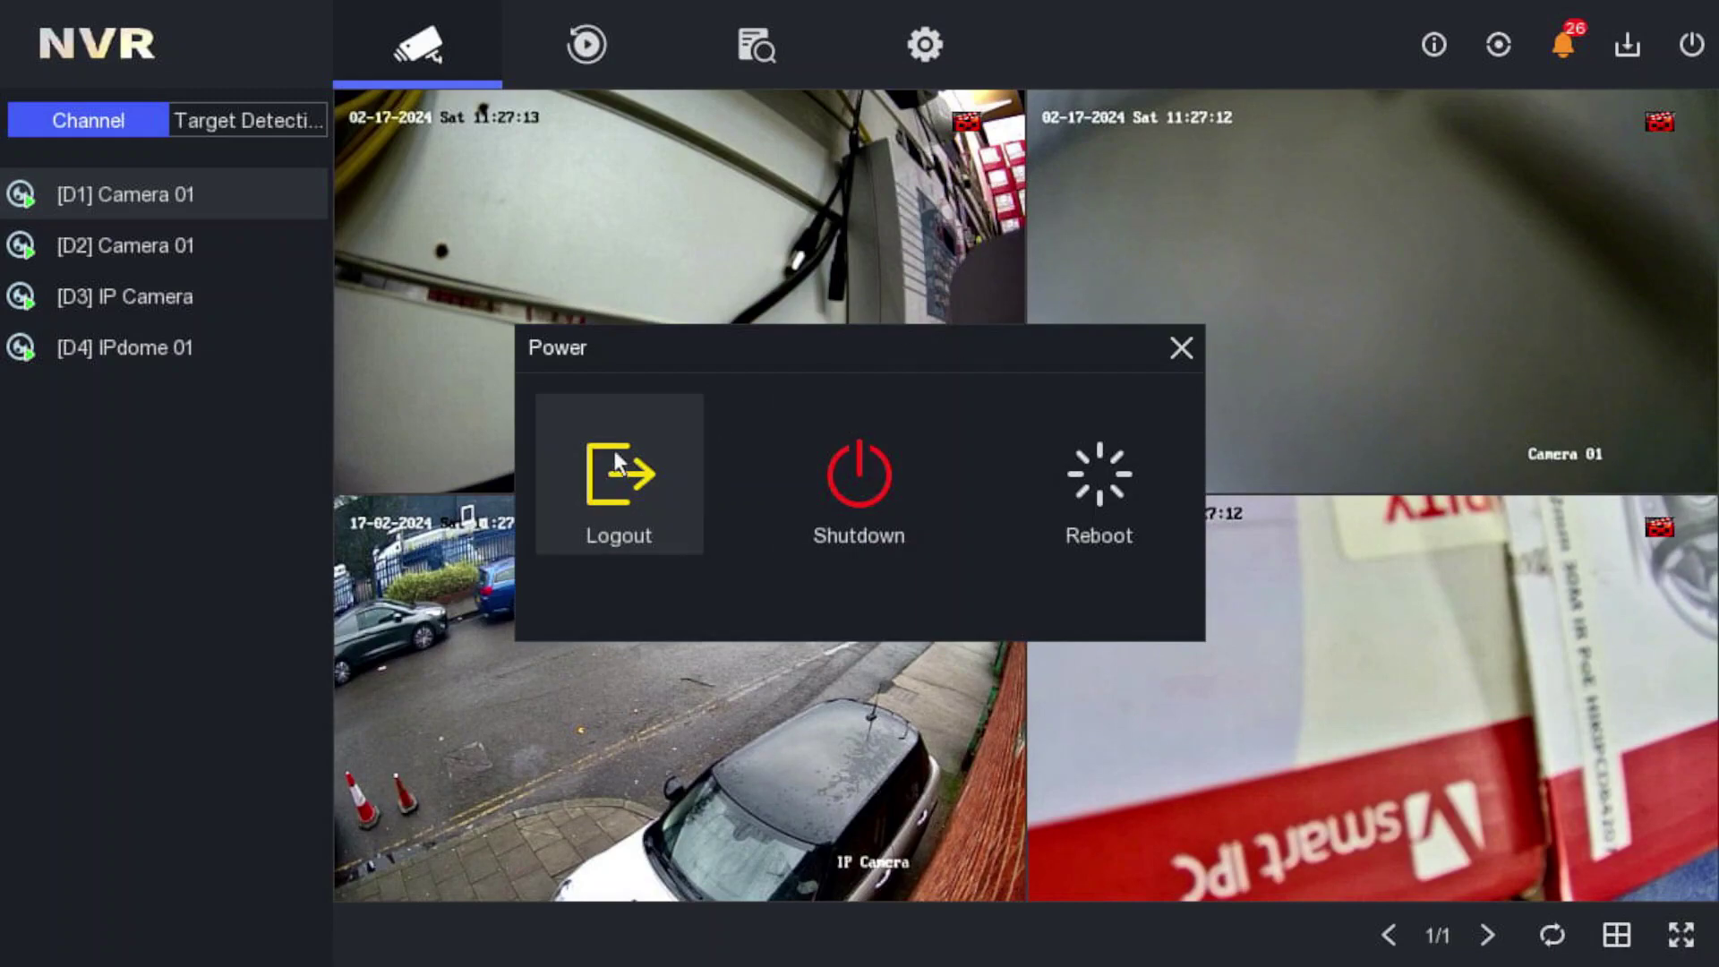
pyautogui.click(616, 464)
pyautogui.click(816, 546)
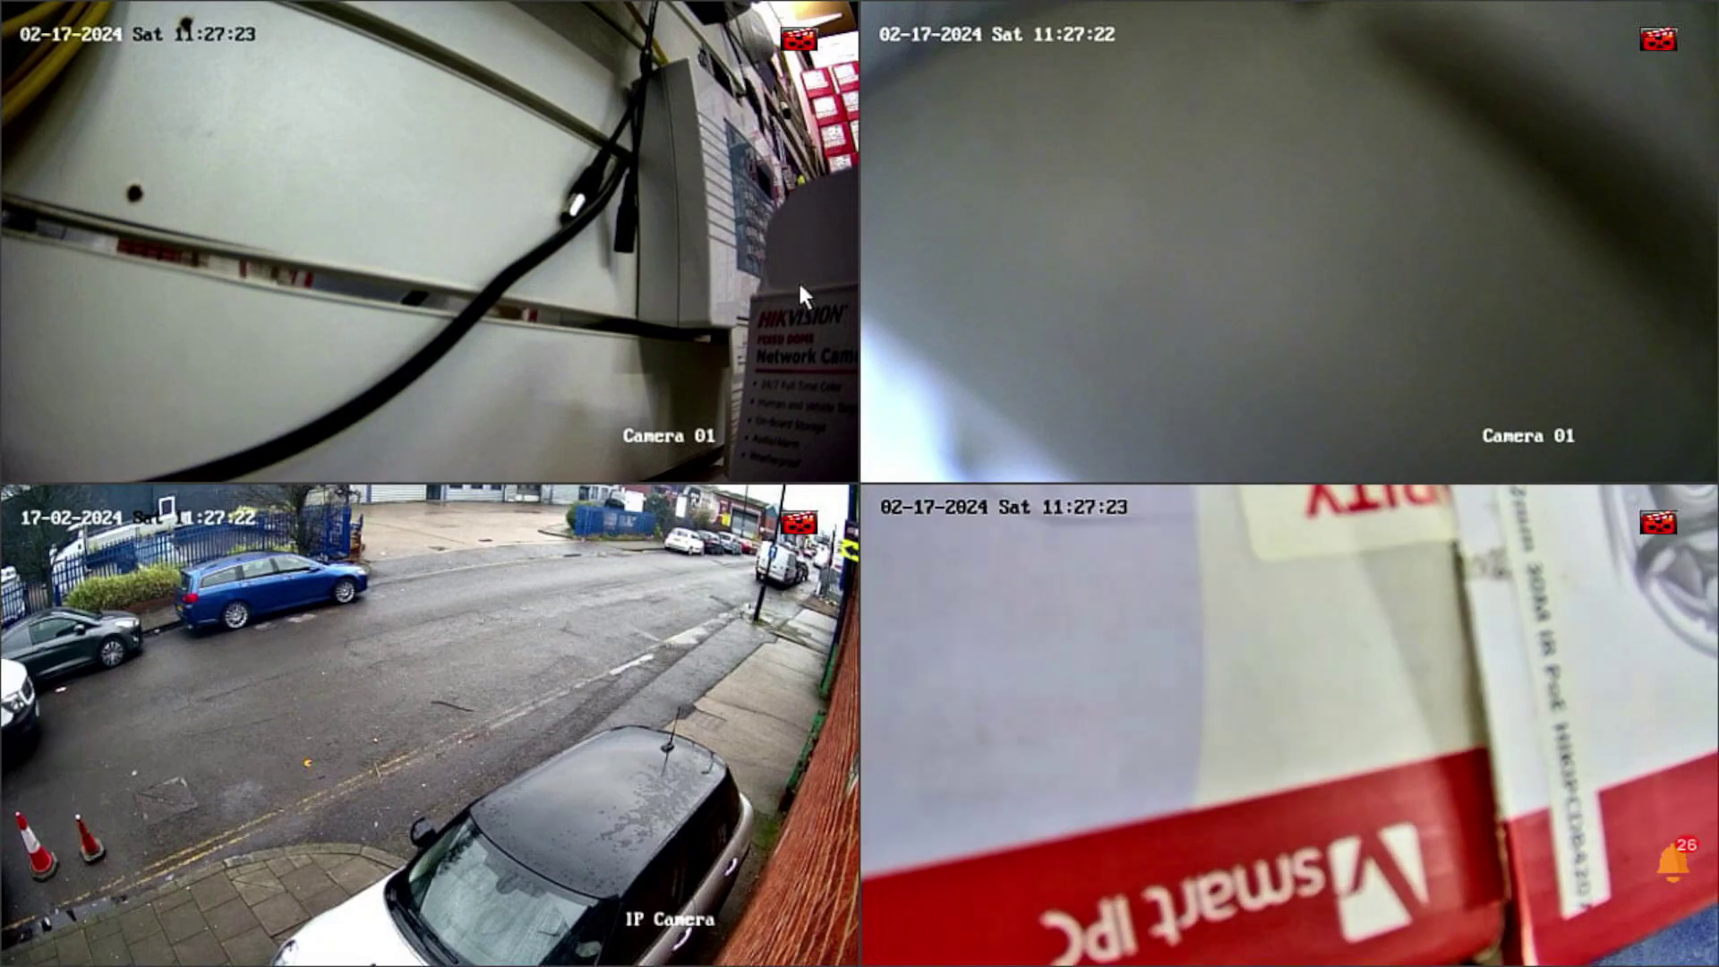
# - Log back in as admin by drawing the unlock pattern from the live view's Menu
pyautogui.rightClick(723, 191)
pyautogui.click(746, 218)
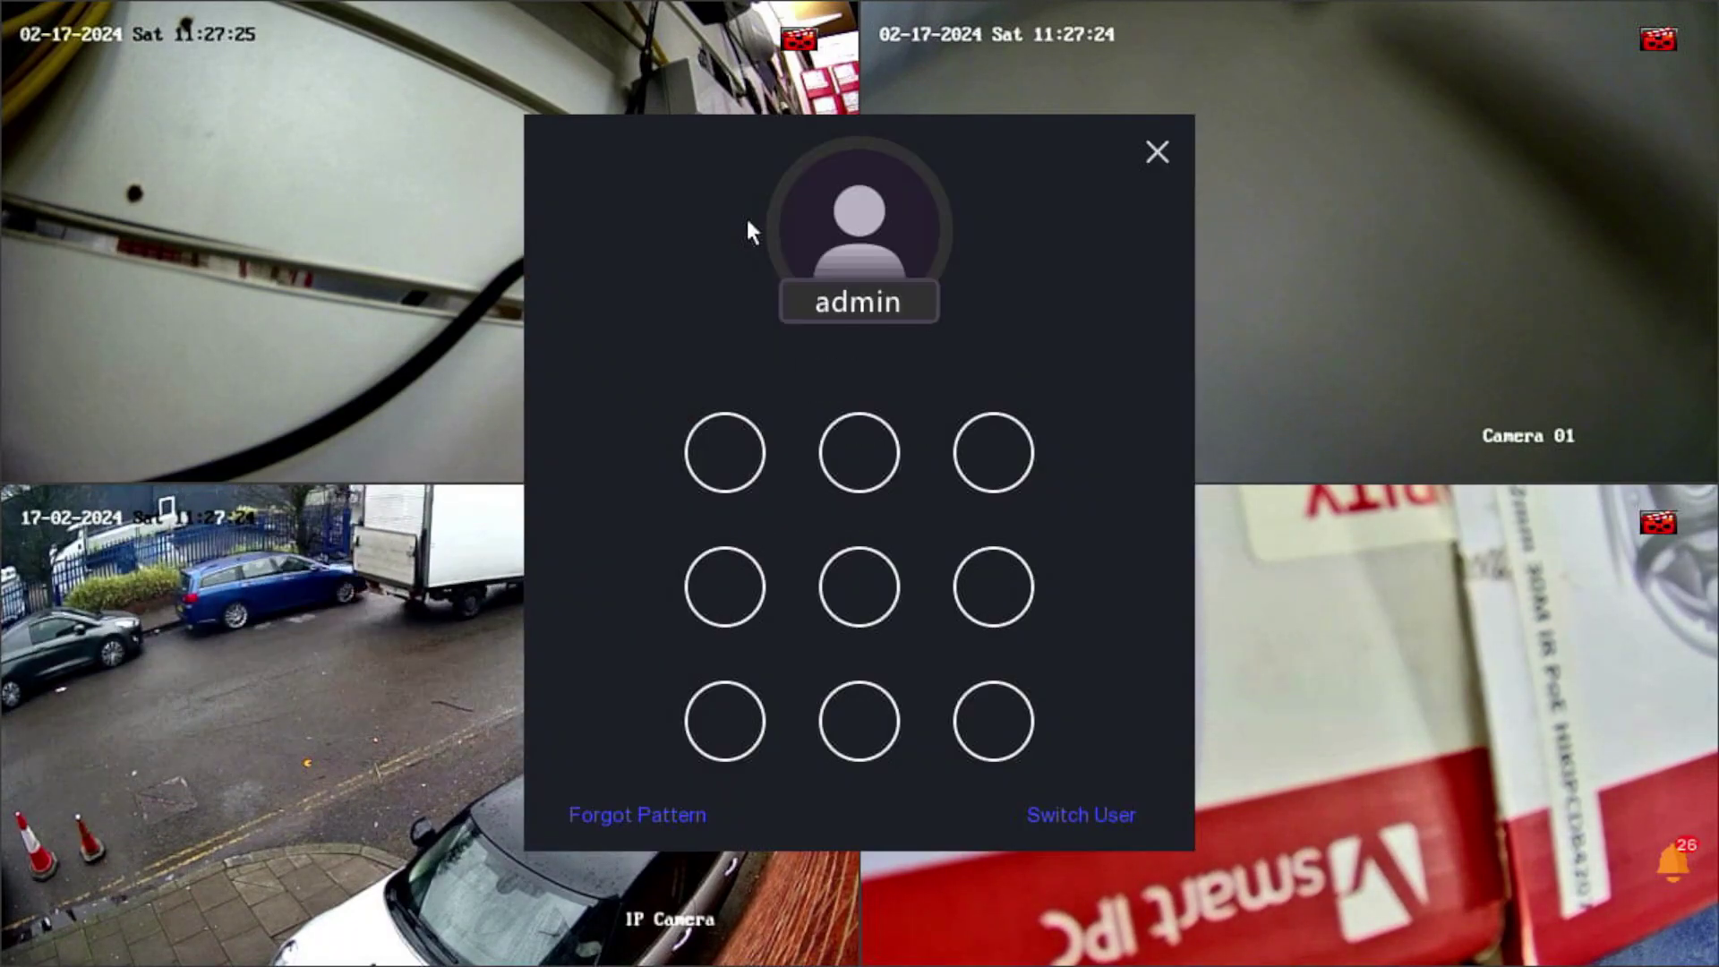
pyautogui.moveTo(716, 453)
pyautogui.mouseDown()
pyautogui.moveTo(725, 713)
pyautogui.moveTo(990, 720)
pyautogui.mouseUp()
pyautogui.moveTo(931, 469)
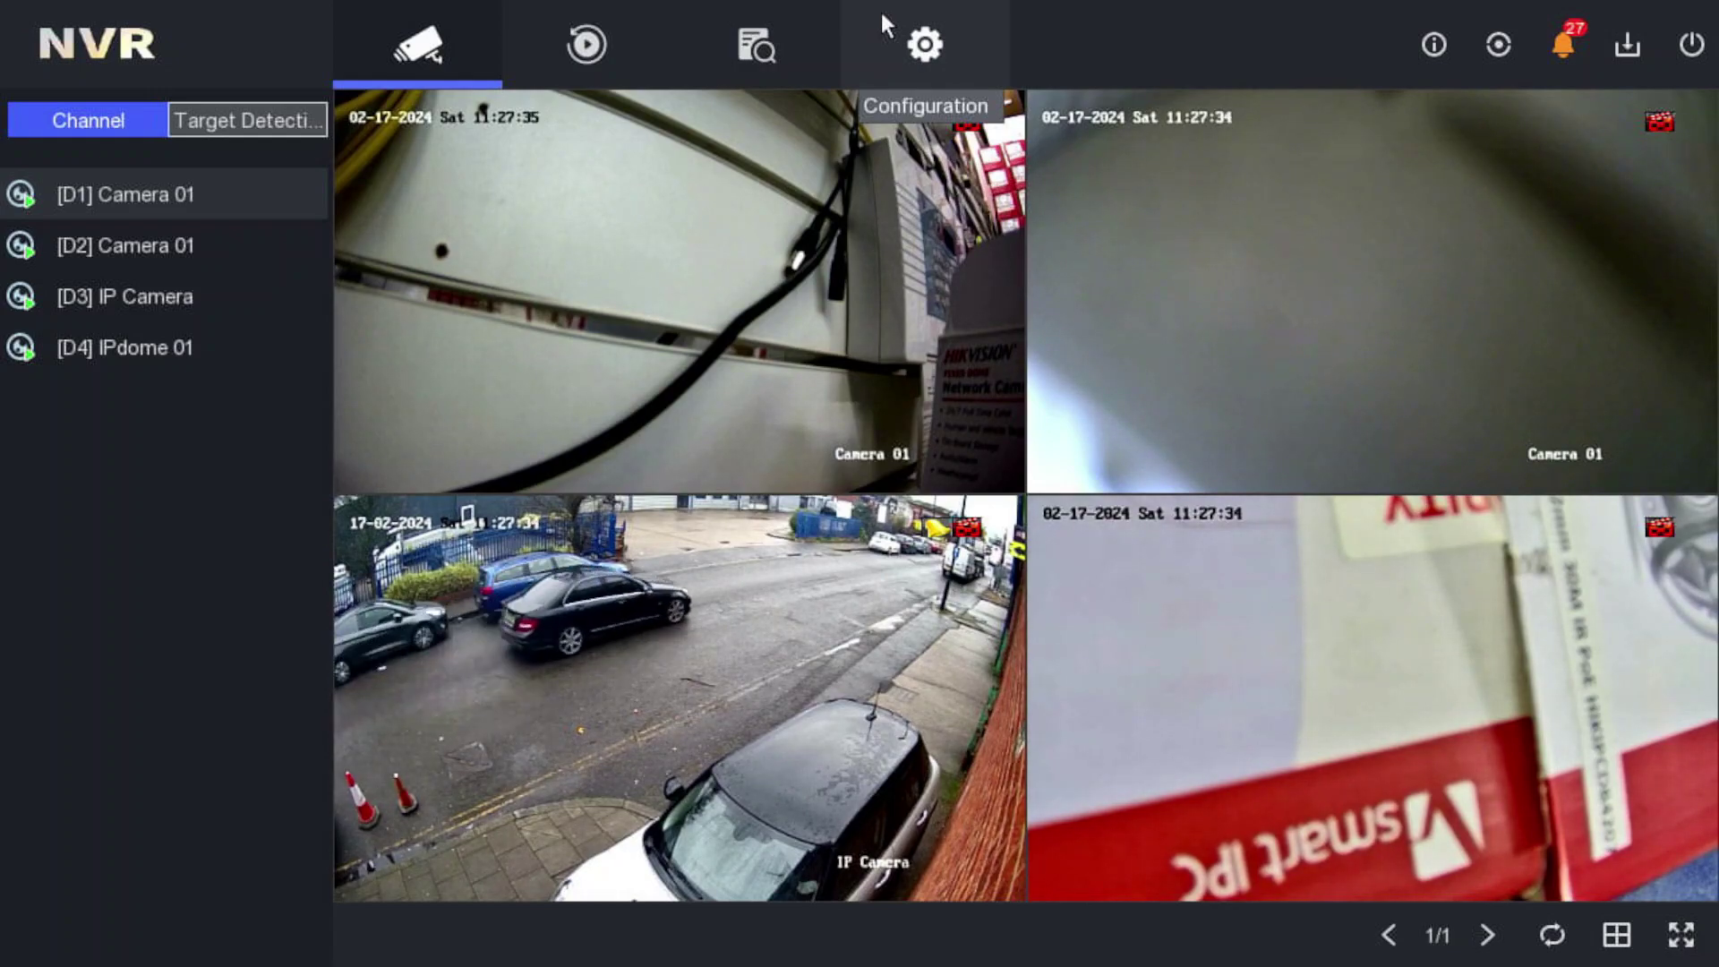
# - Open Configuration > System > User to list accounts, showing only admin
pyautogui.moveTo(744, 134)
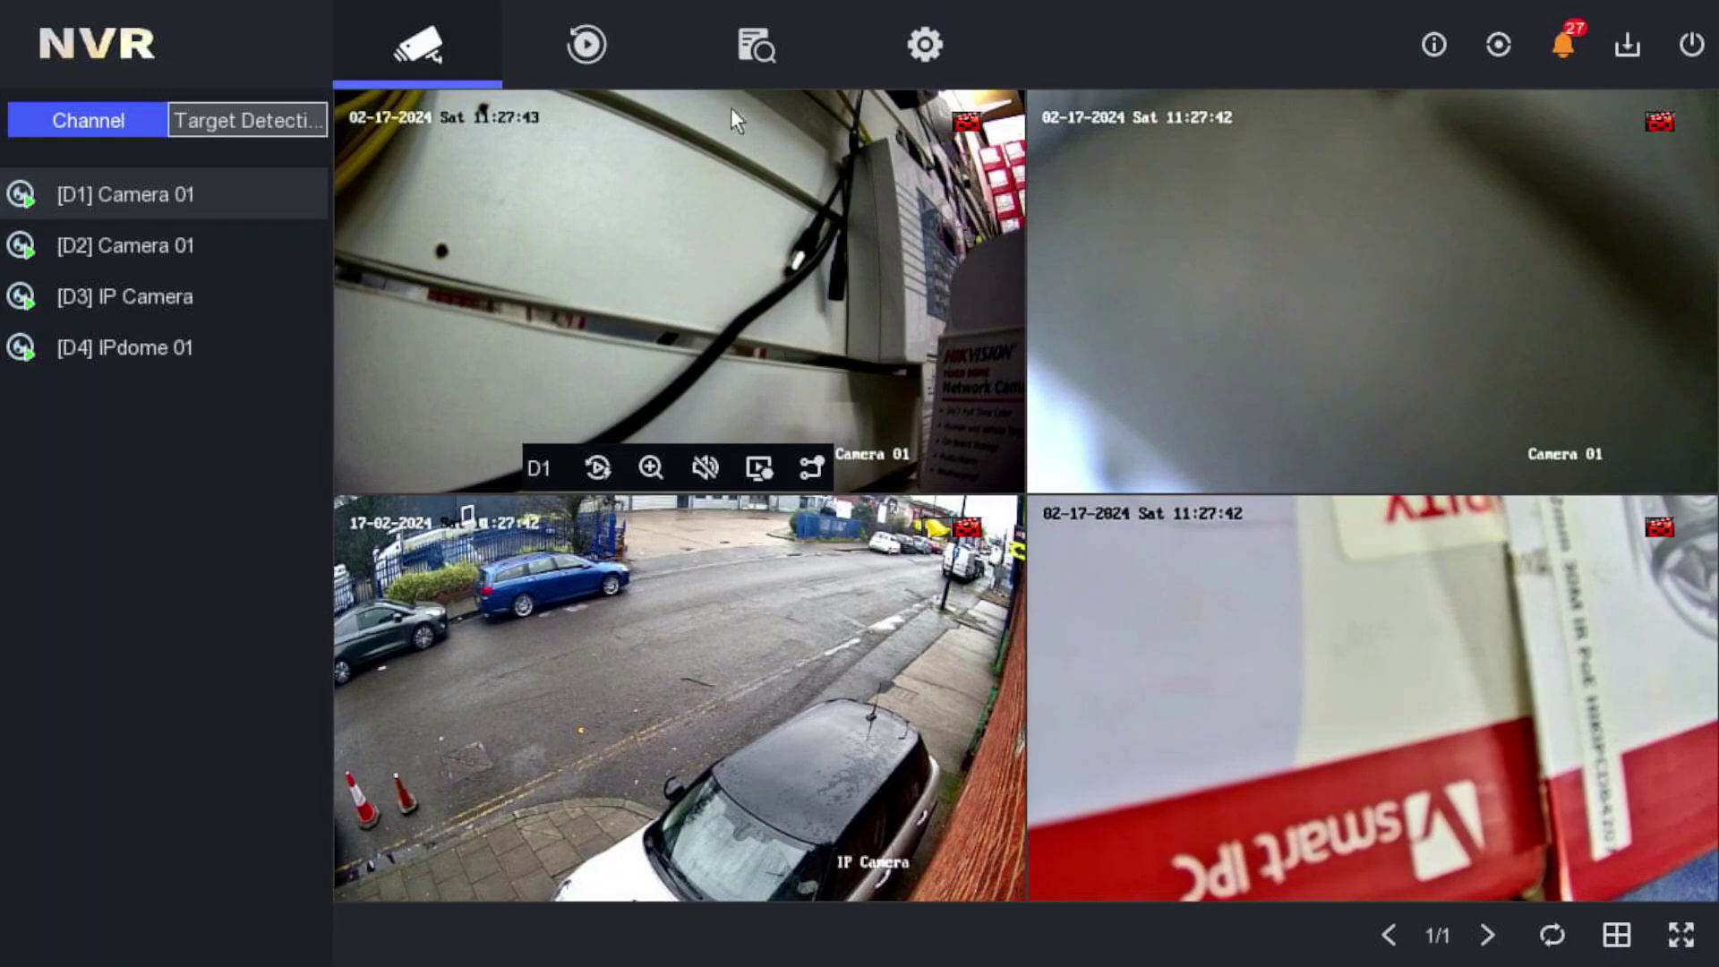
pyautogui.click(922, 54)
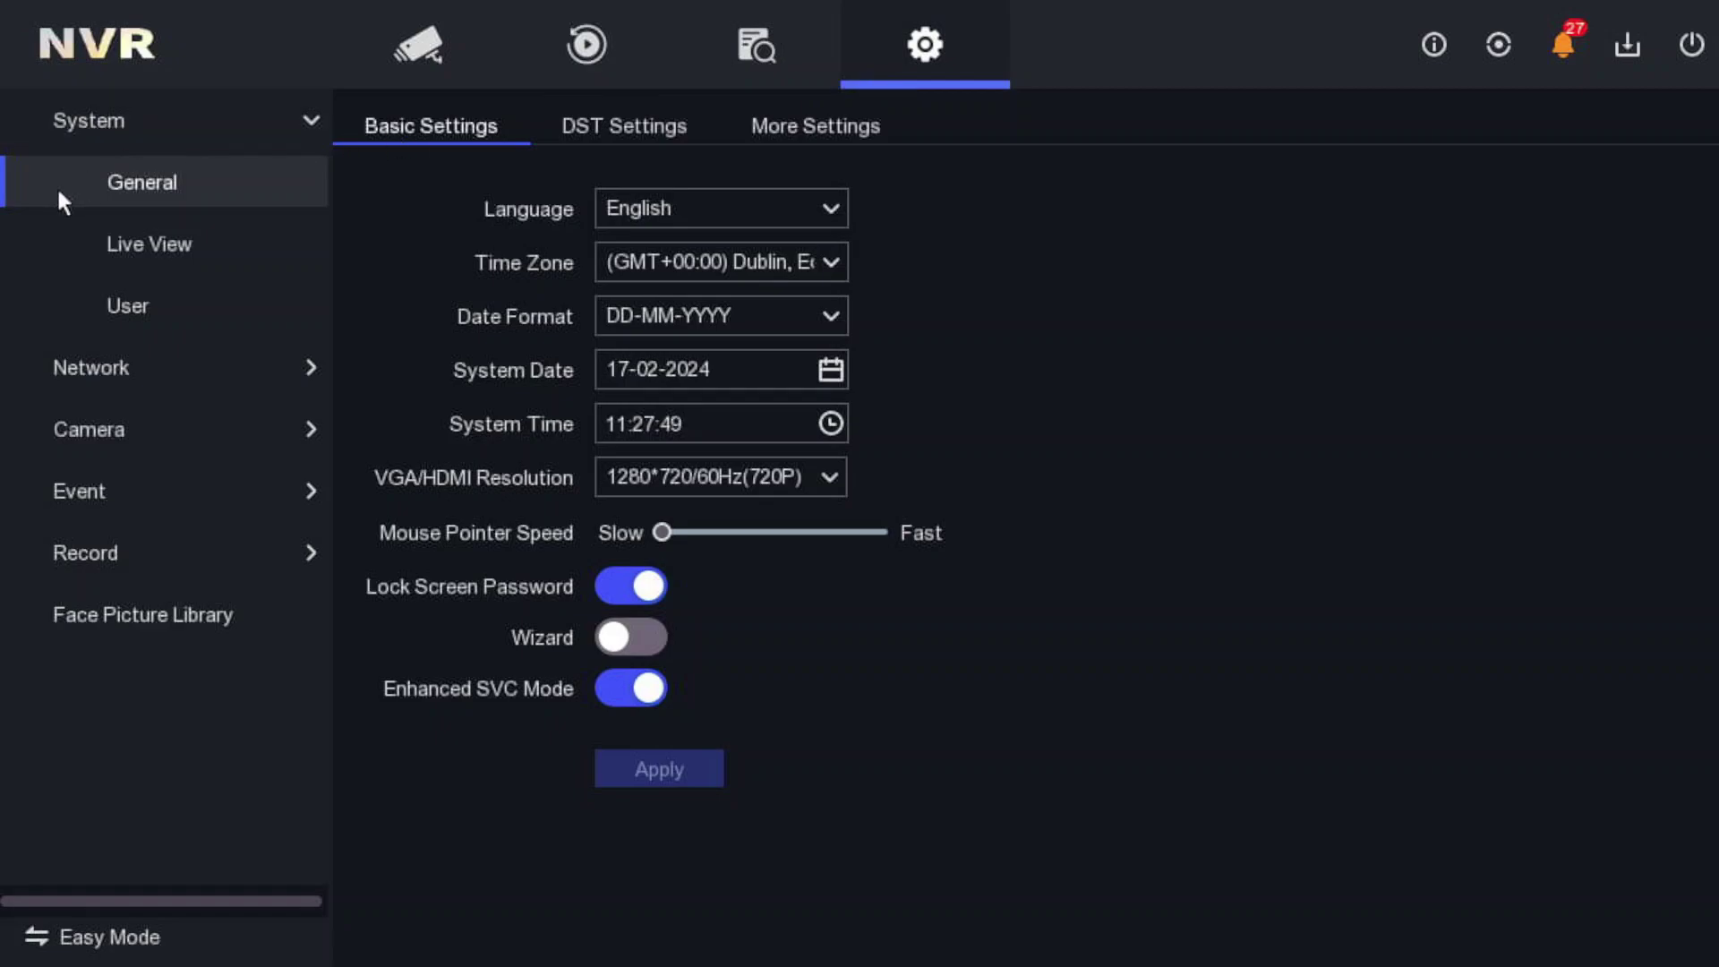
pyautogui.click(90, 298)
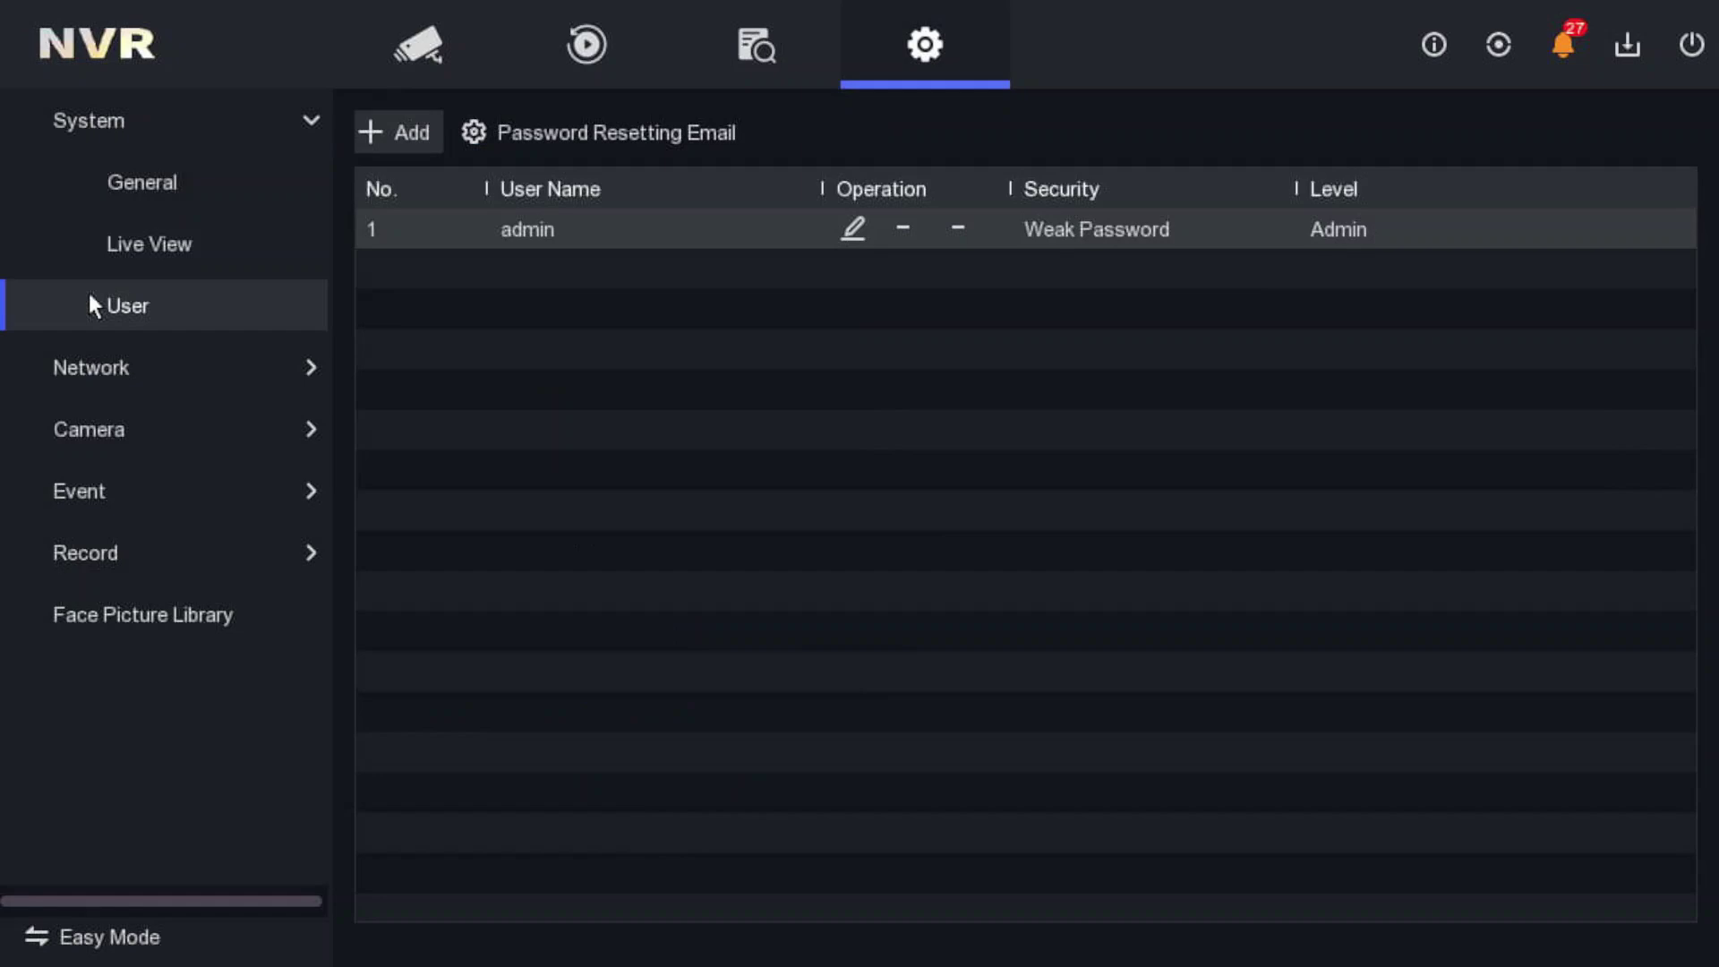
# - Start adding a user and begin typing the admin password in Confirm Permission
pyautogui.click(411, 134)
pyautogui.click(939, 448)
pyautogui.click(1113, 572)
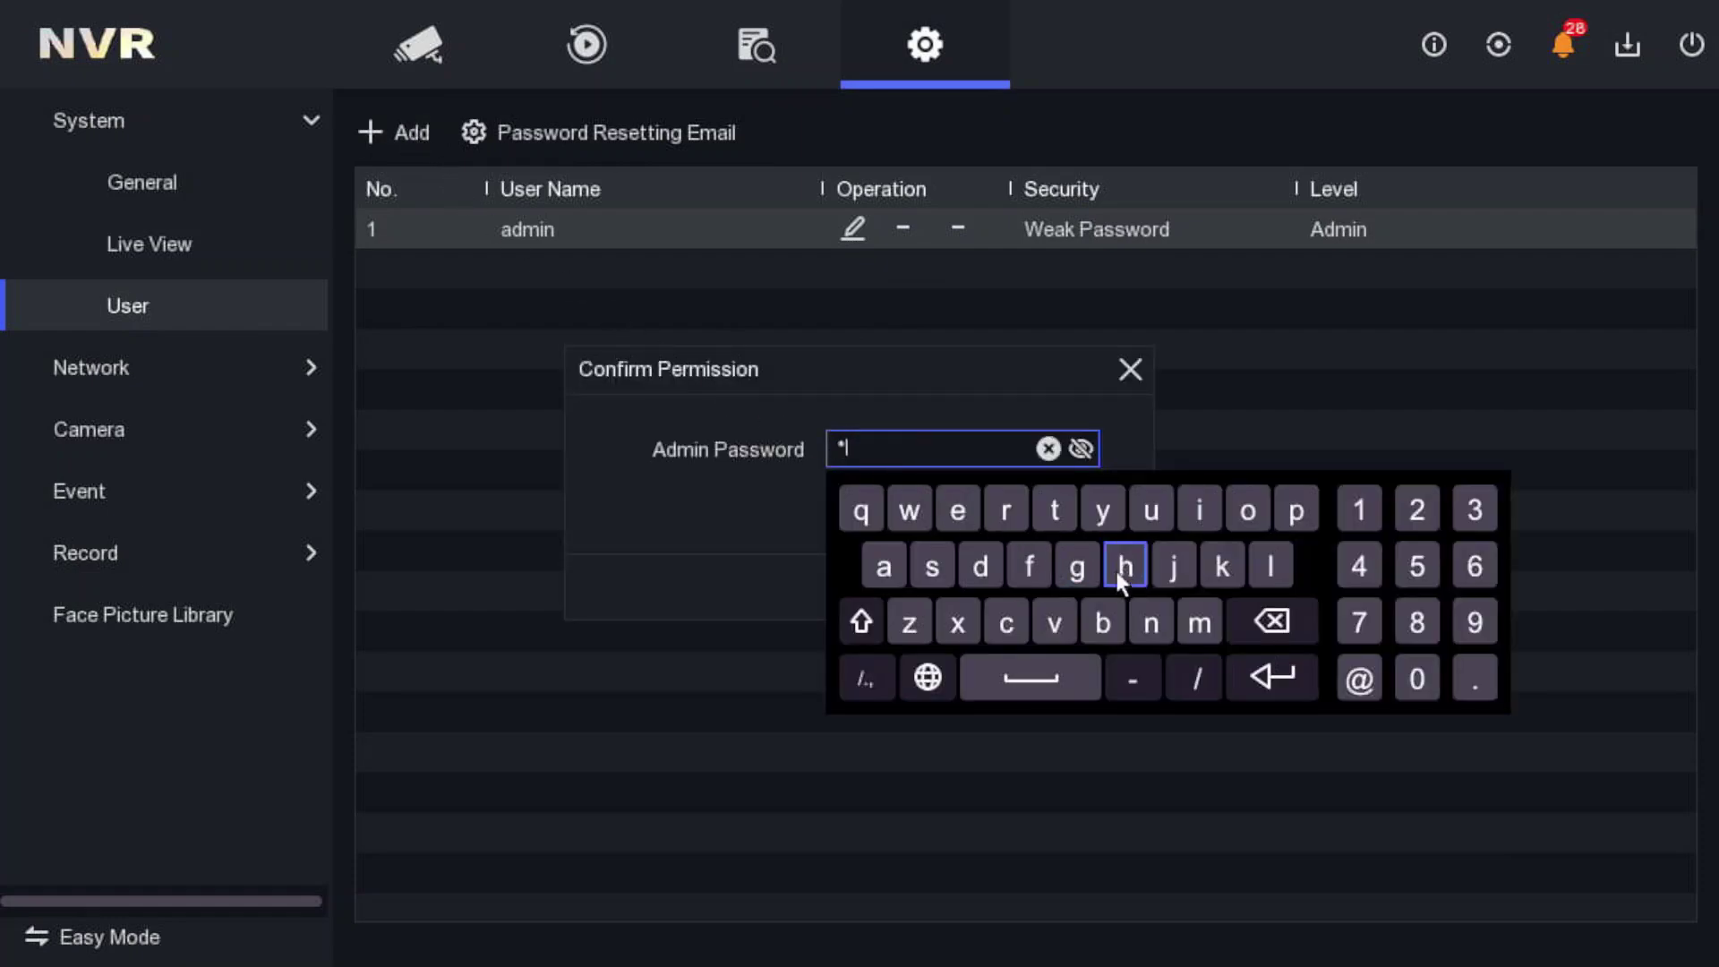
pyautogui.click(1200, 512)
pyautogui.click(1270, 561)
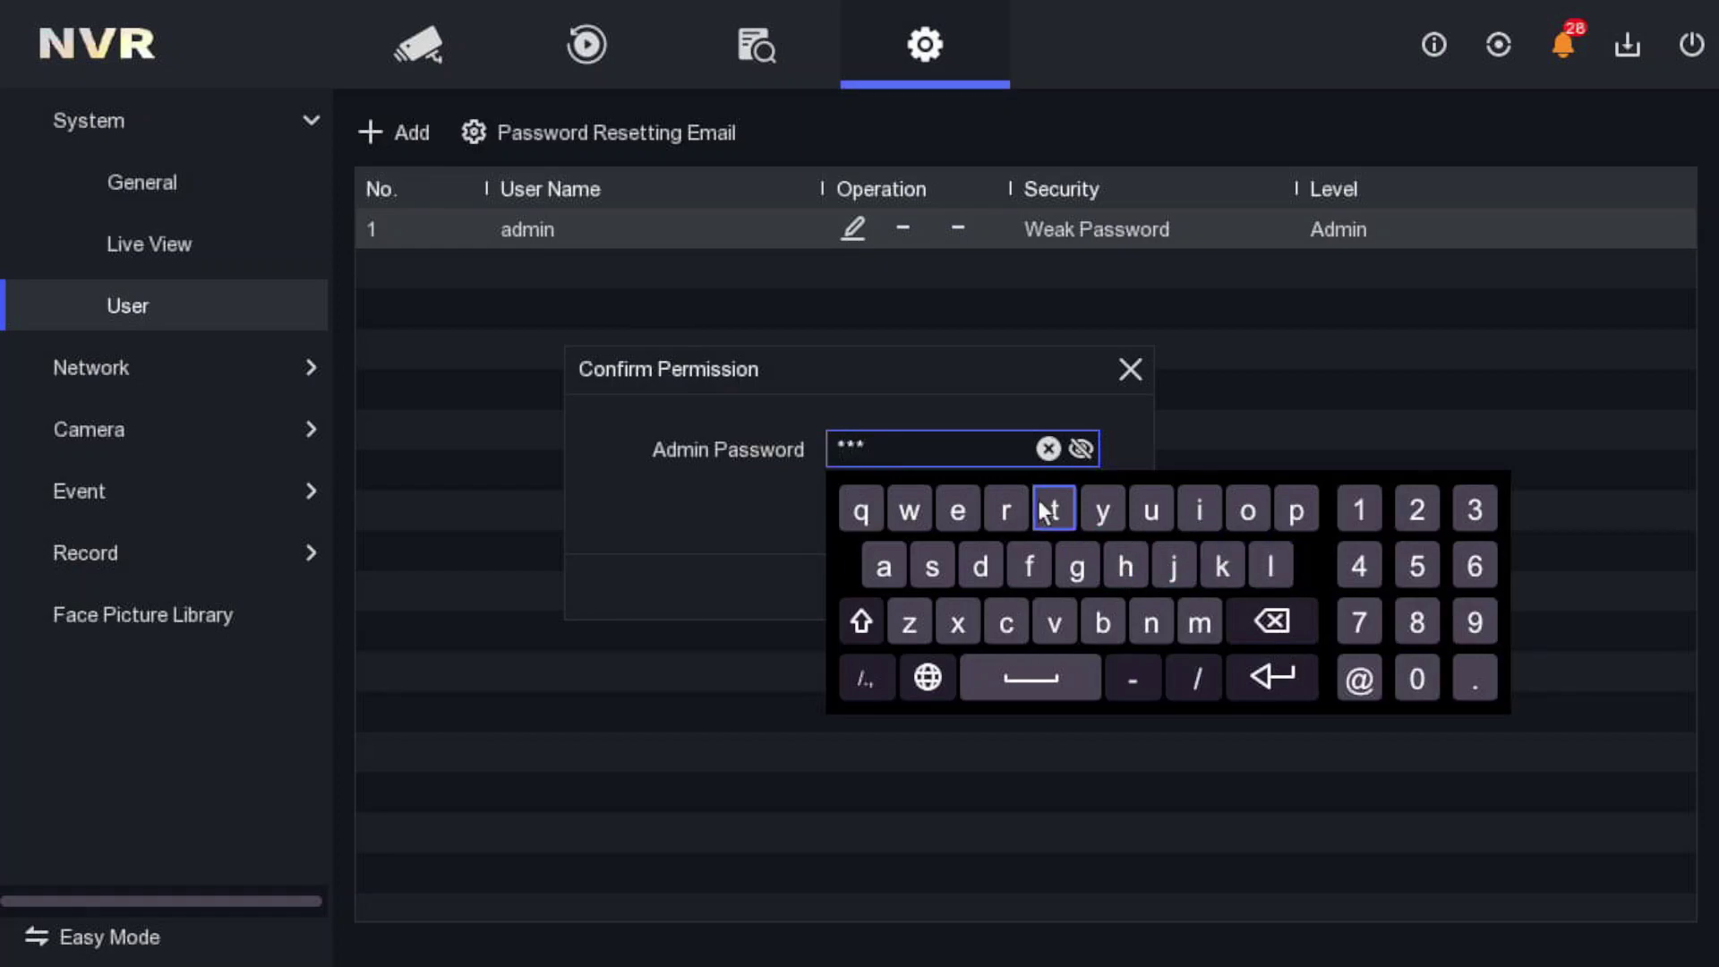
pyautogui.click(1077, 451)
pyautogui.click(1079, 451)
pyautogui.click(1079, 451)
# - Finish the admin password and confirm it to reach the blank Add User form
pyautogui.click(1054, 510)
pyautogui.click(1246, 510)
pyautogui.click(1270, 565)
pyautogui.click(1163, 615)
pyautogui.click(1362, 512)
pyautogui.click(1416, 510)
pyautogui.click(1473, 510)
pyautogui.click(1307, 682)
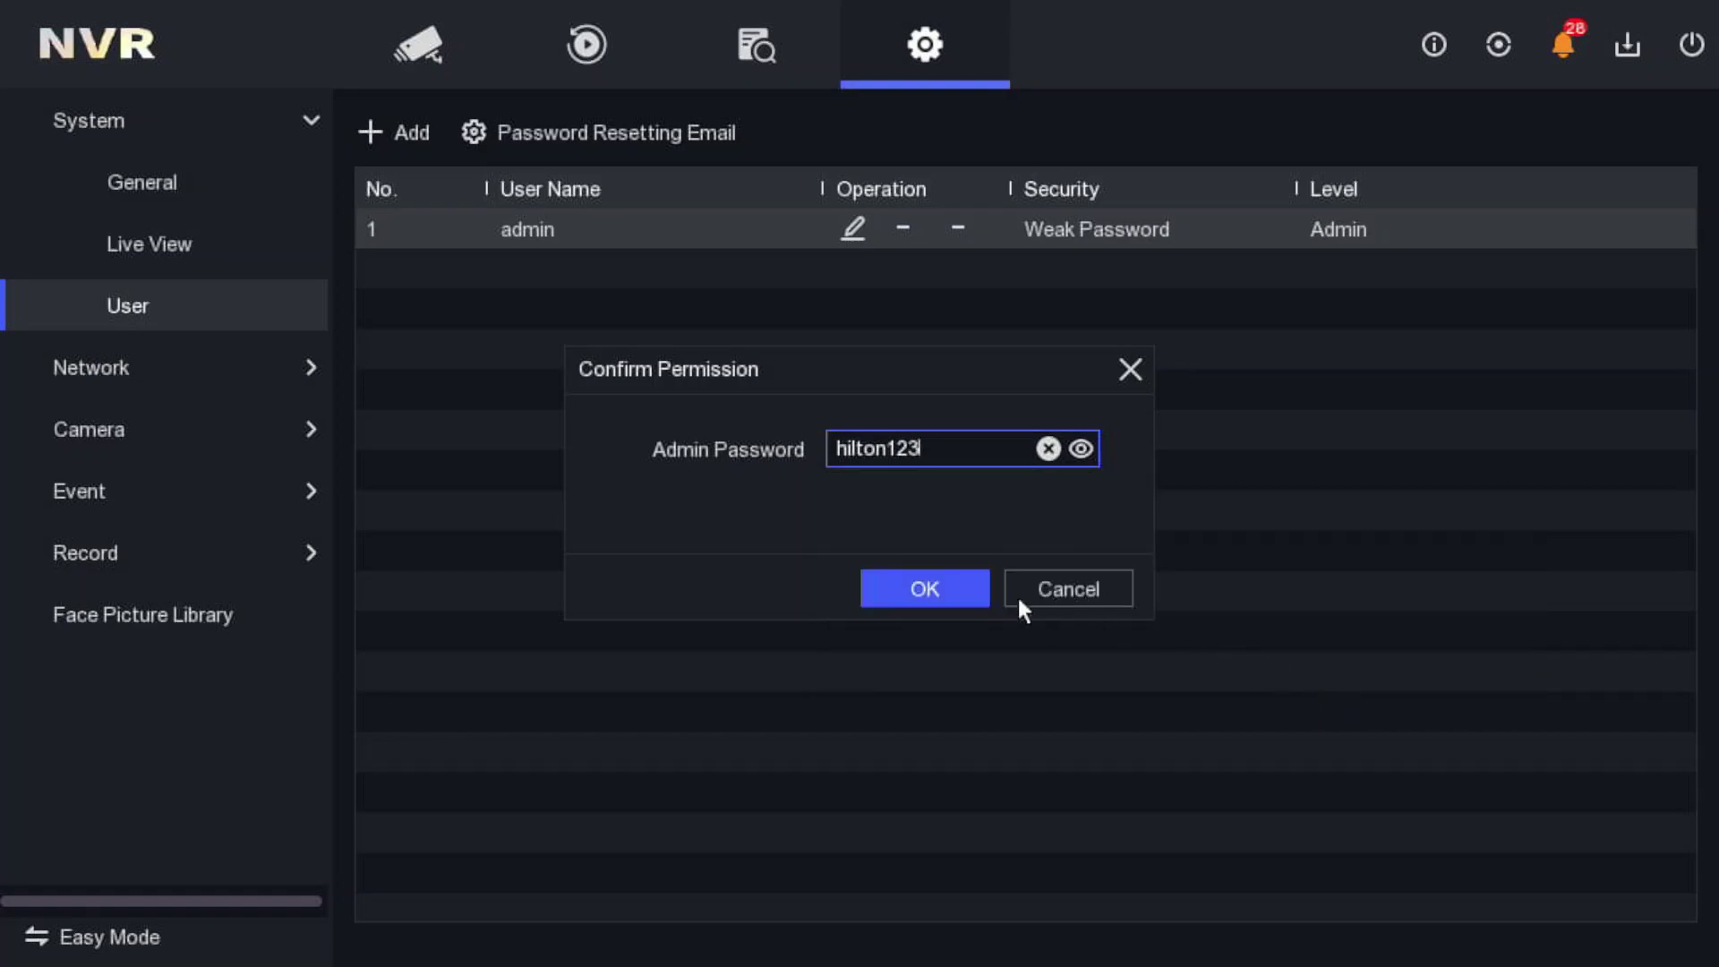
pyautogui.click(947, 593)
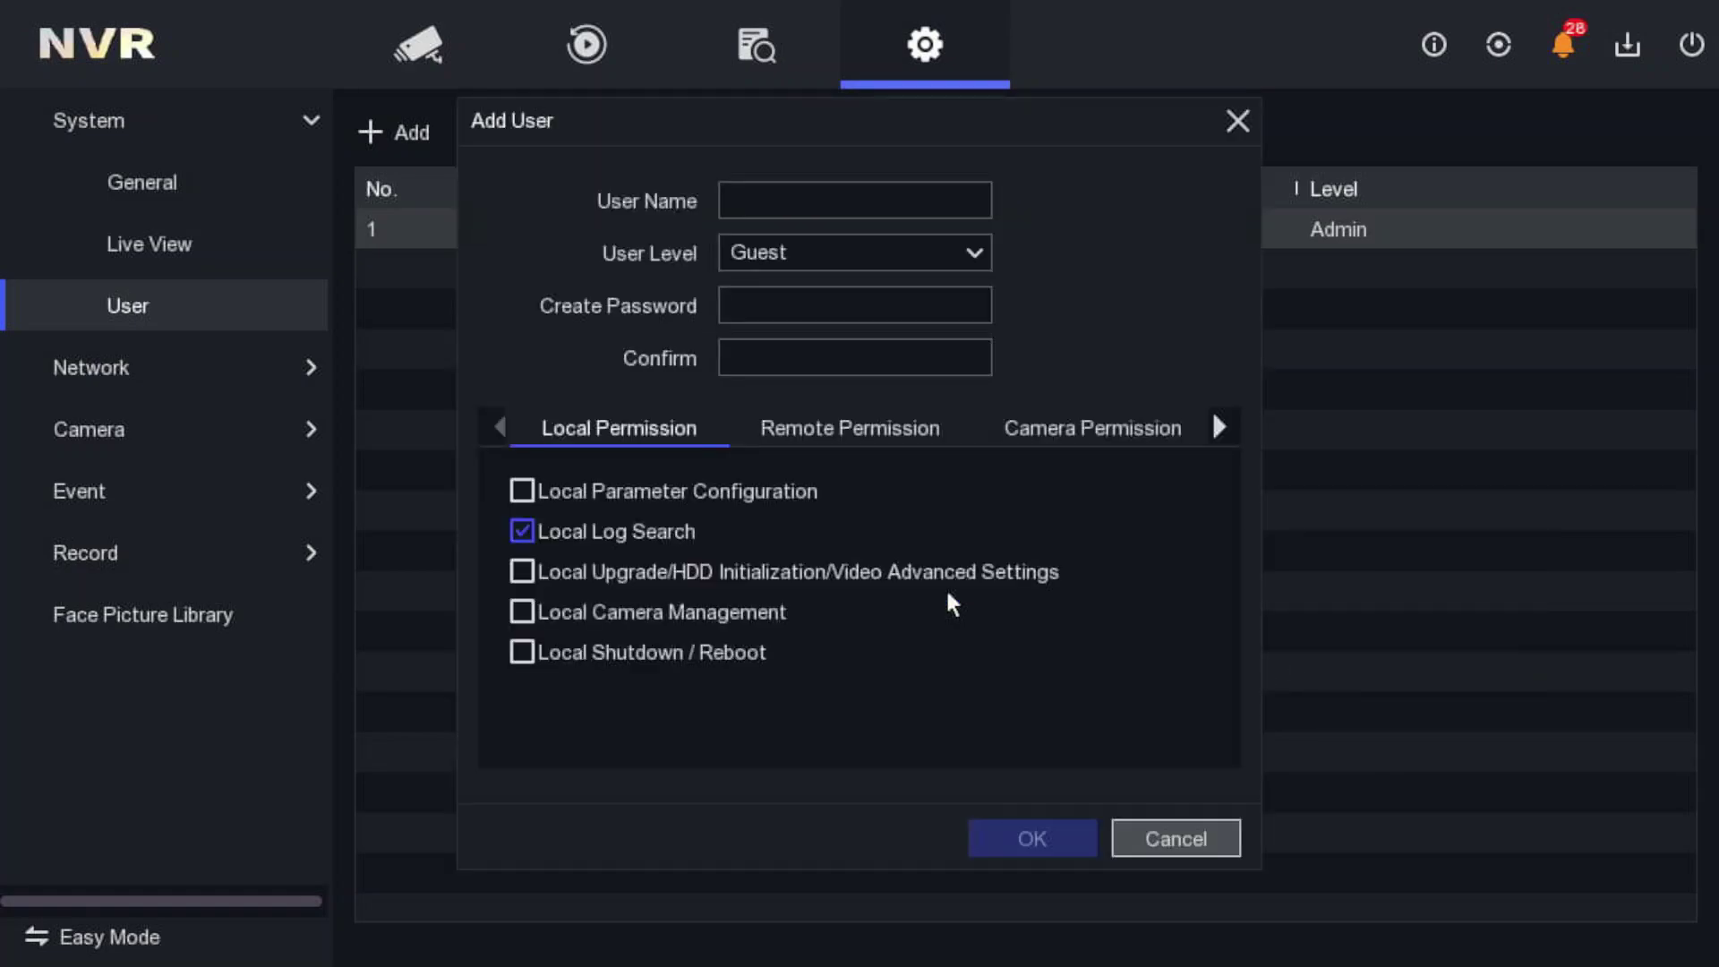
# - Enter the user name 'manager' with the on-screen keyboard
pyautogui.click(770, 209)
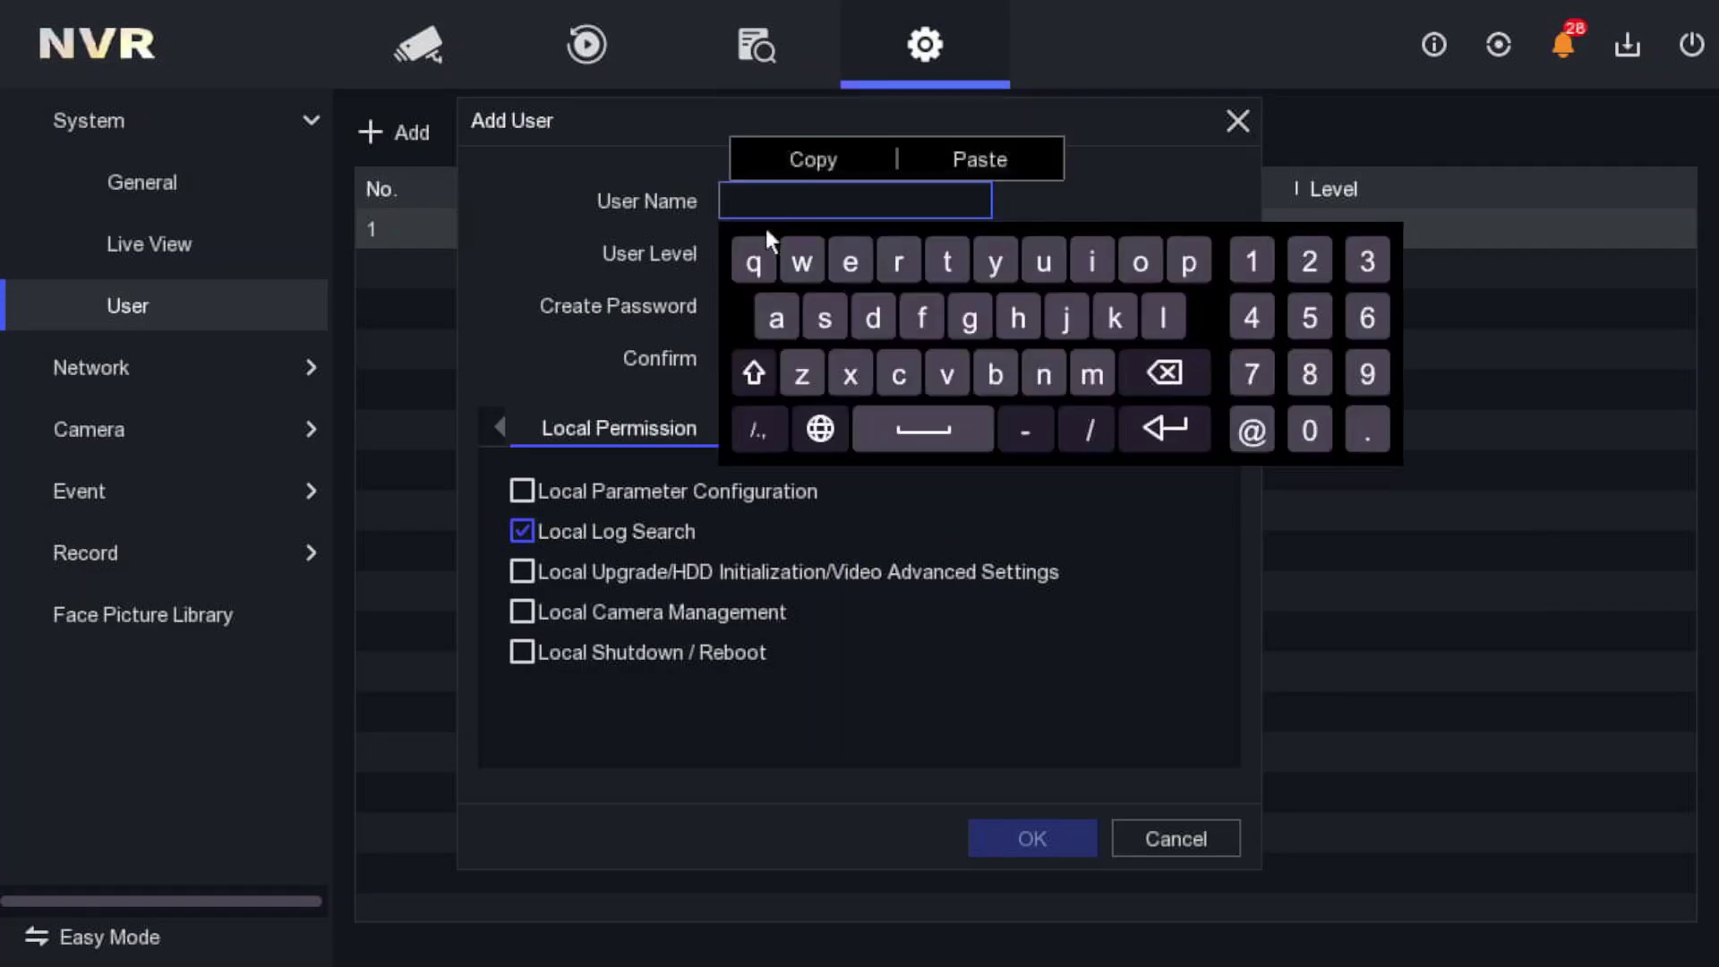
pyautogui.click(751, 371)
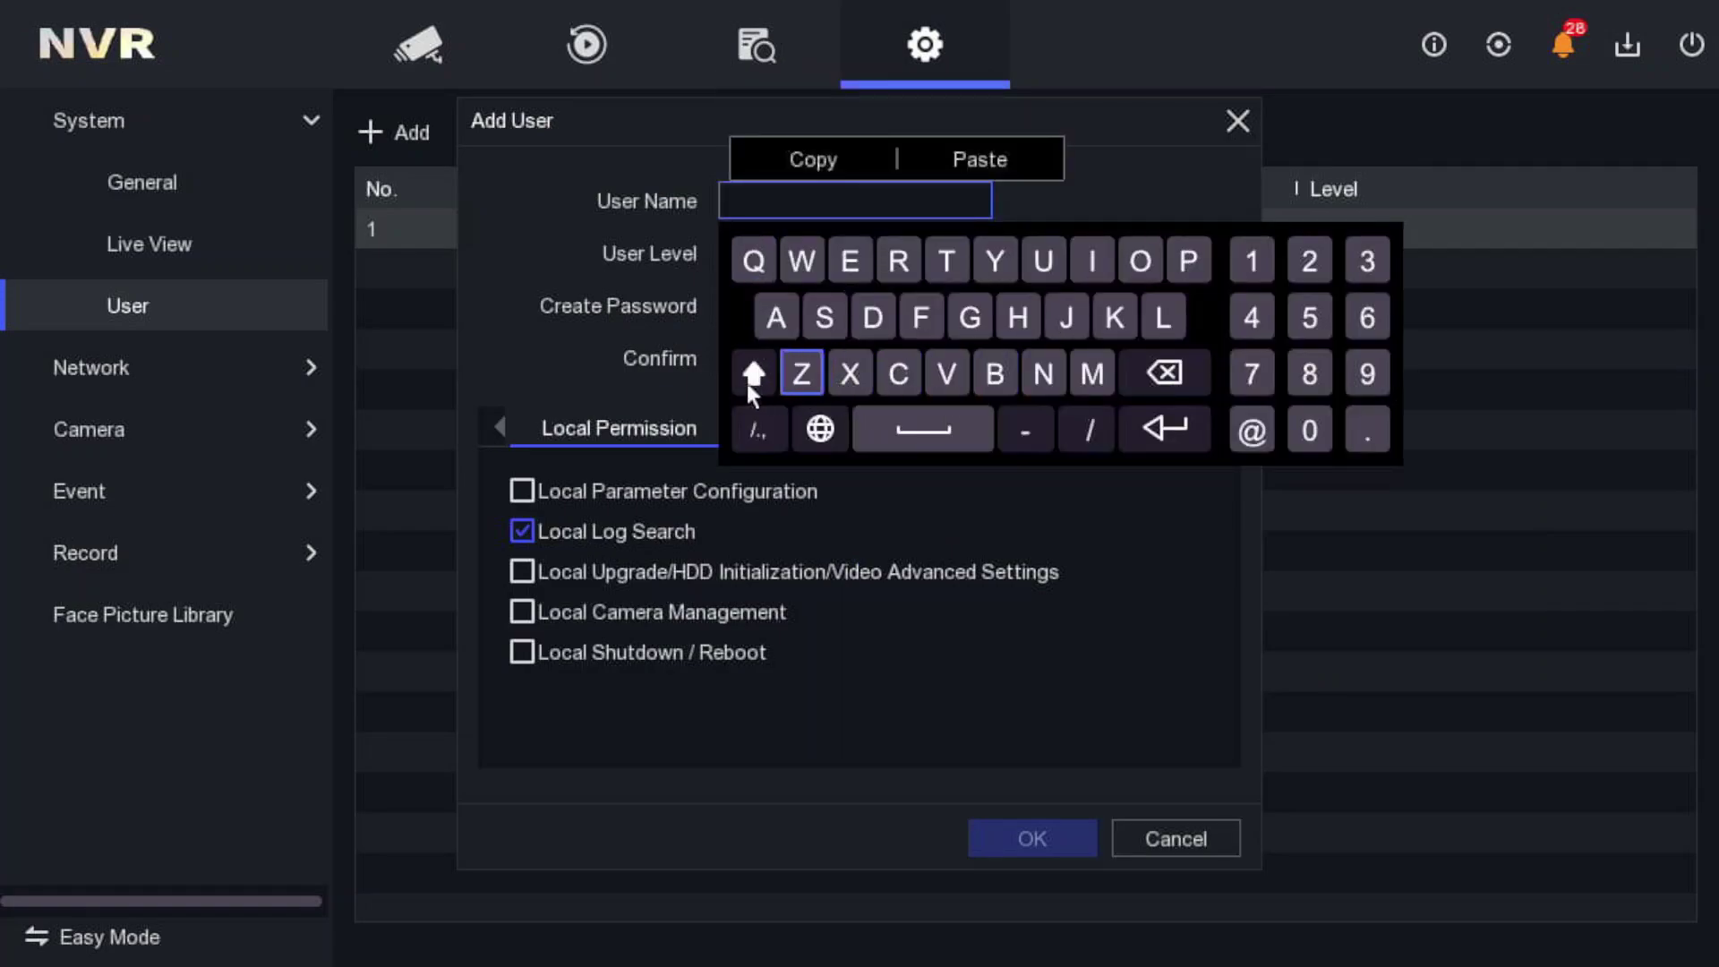
pyautogui.click(750, 376)
pyautogui.click(1089, 376)
pyautogui.click(777, 319)
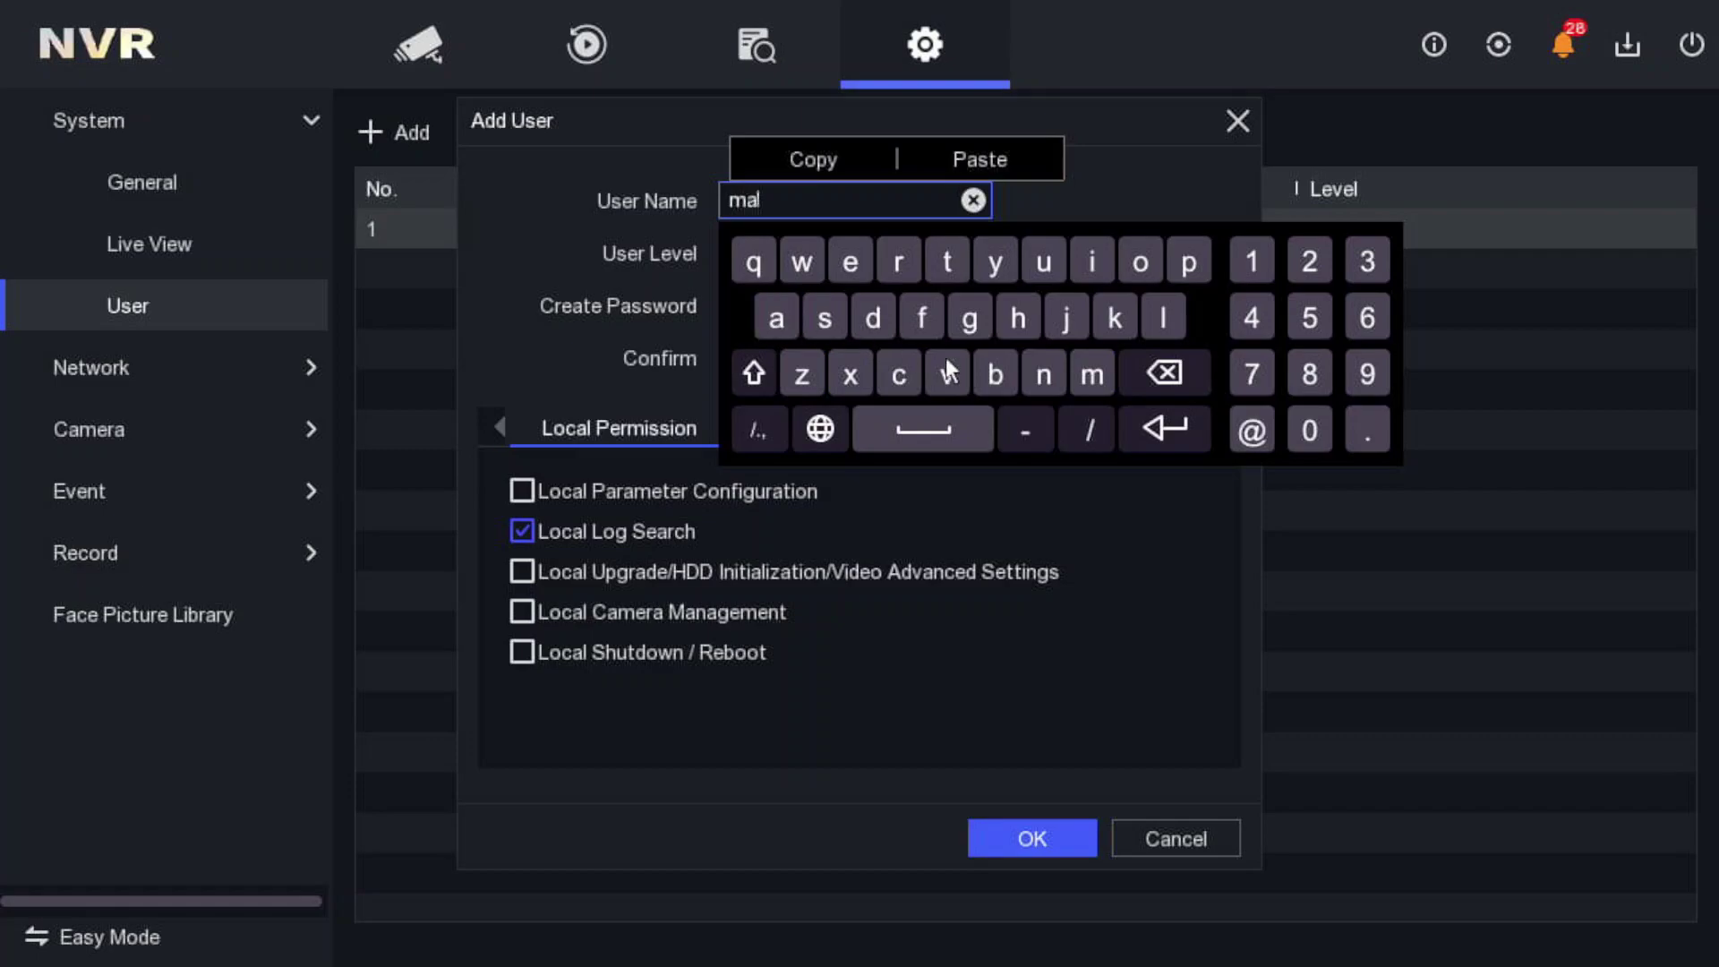
pyautogui.click(1042, 374)
pyautogui.click(785, 320)
pyautogui.click(970, 318)
pyautogui.click(851, 259)
pyautogui.click(884, 260)
pyautogui.click(1189, 417)
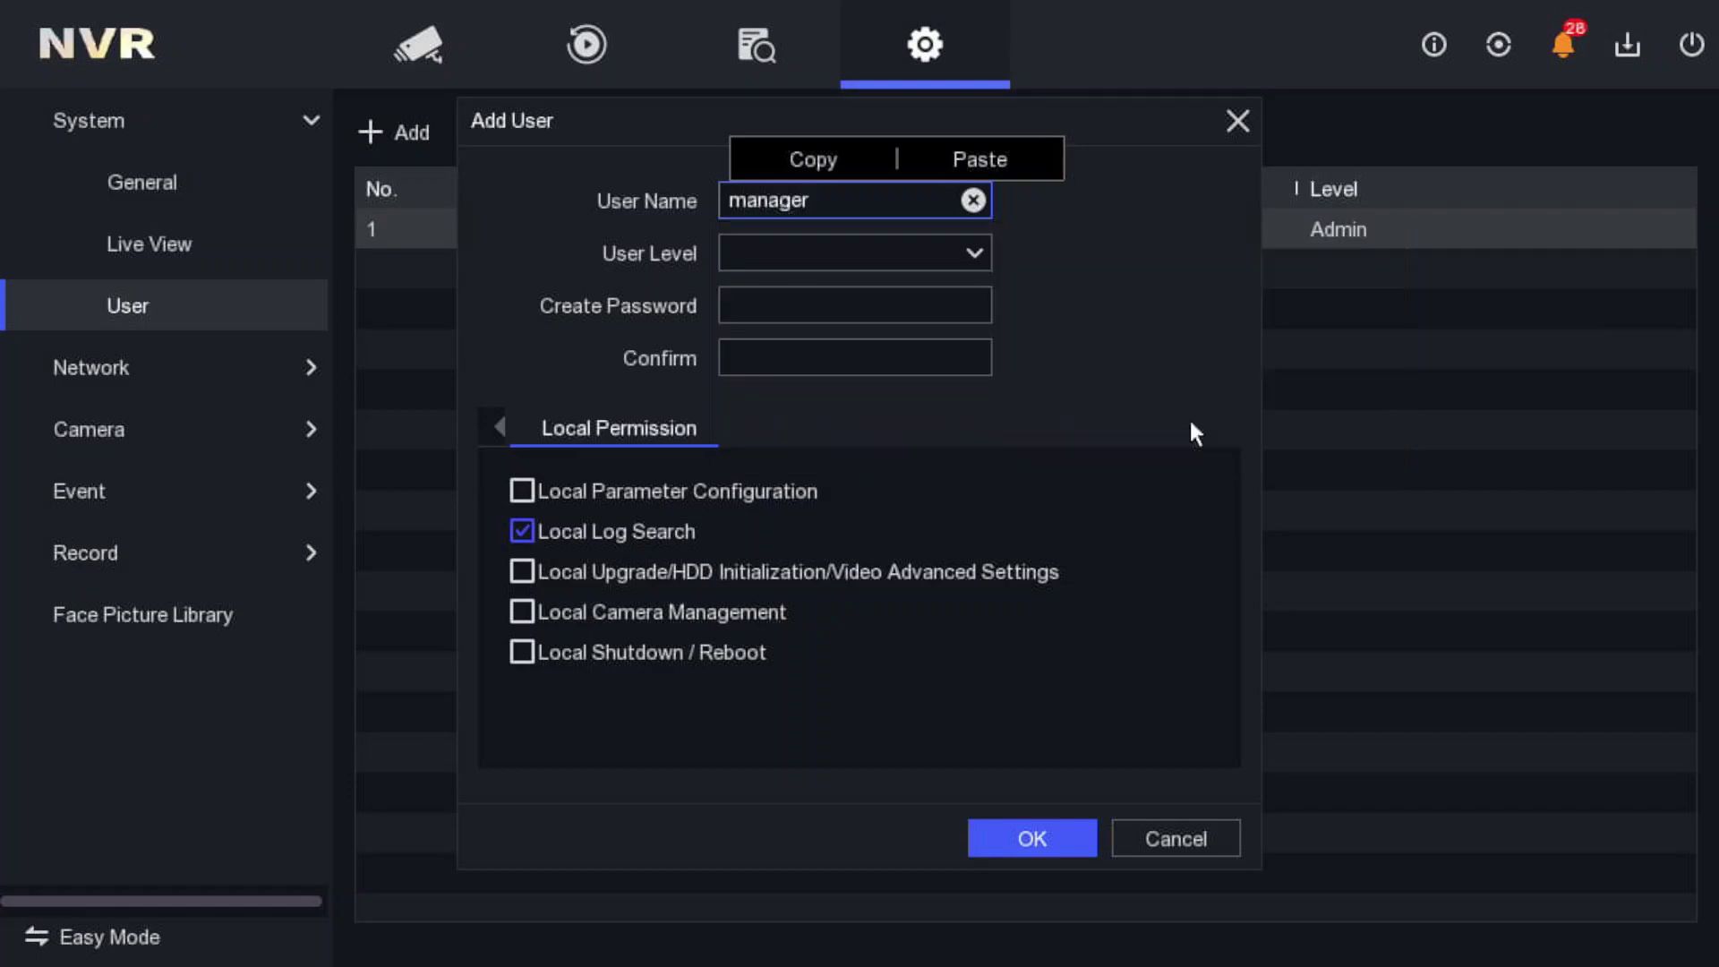
# - Enter the new user's password in Create Password, shown as plain text
pyautogui.click(832, 298)
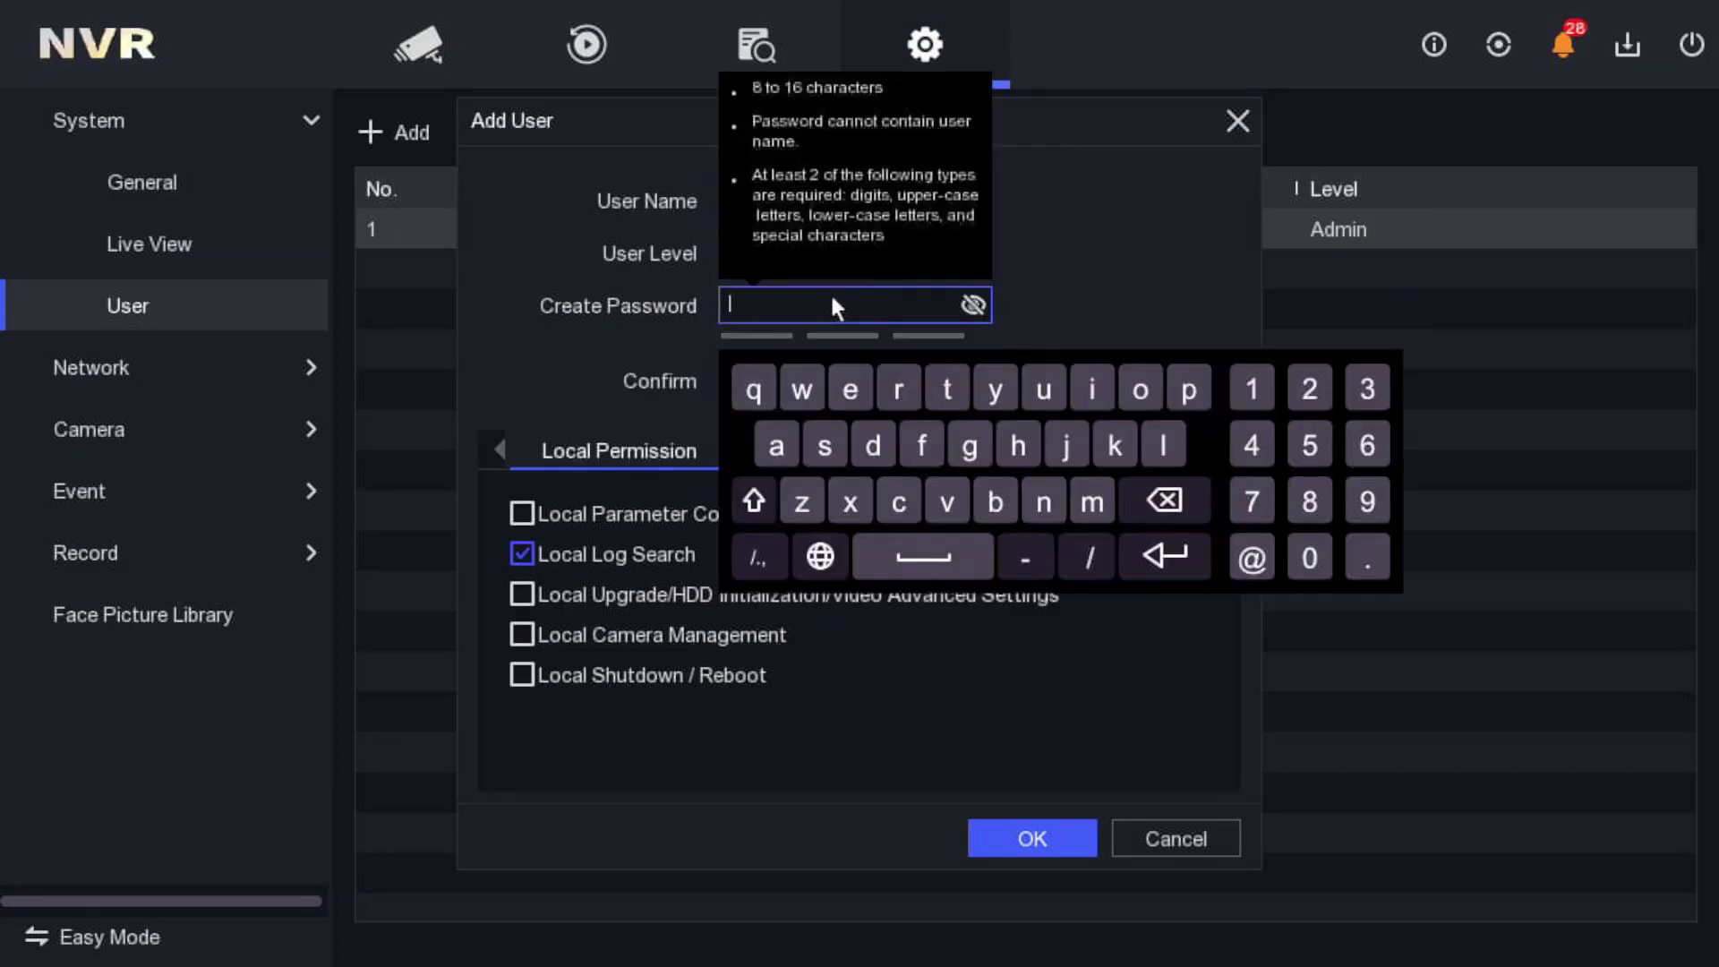
pyautogui.click(972, 304)
pyautogui.write('te')
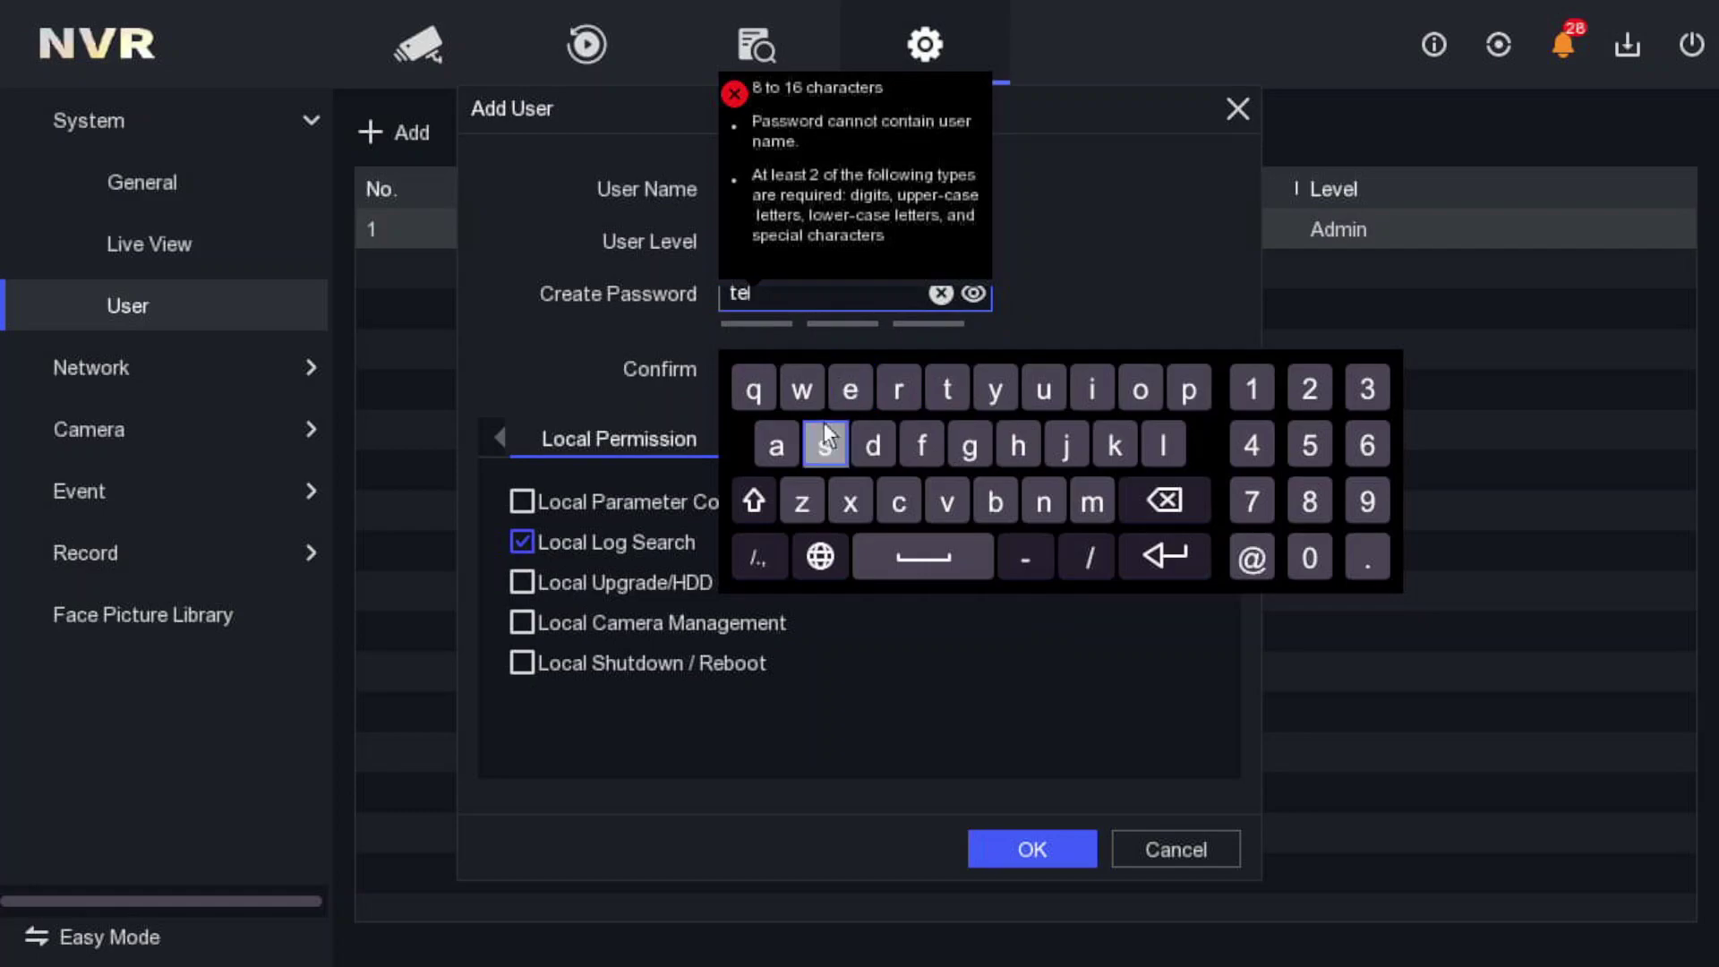
pyautogui.write('stin')
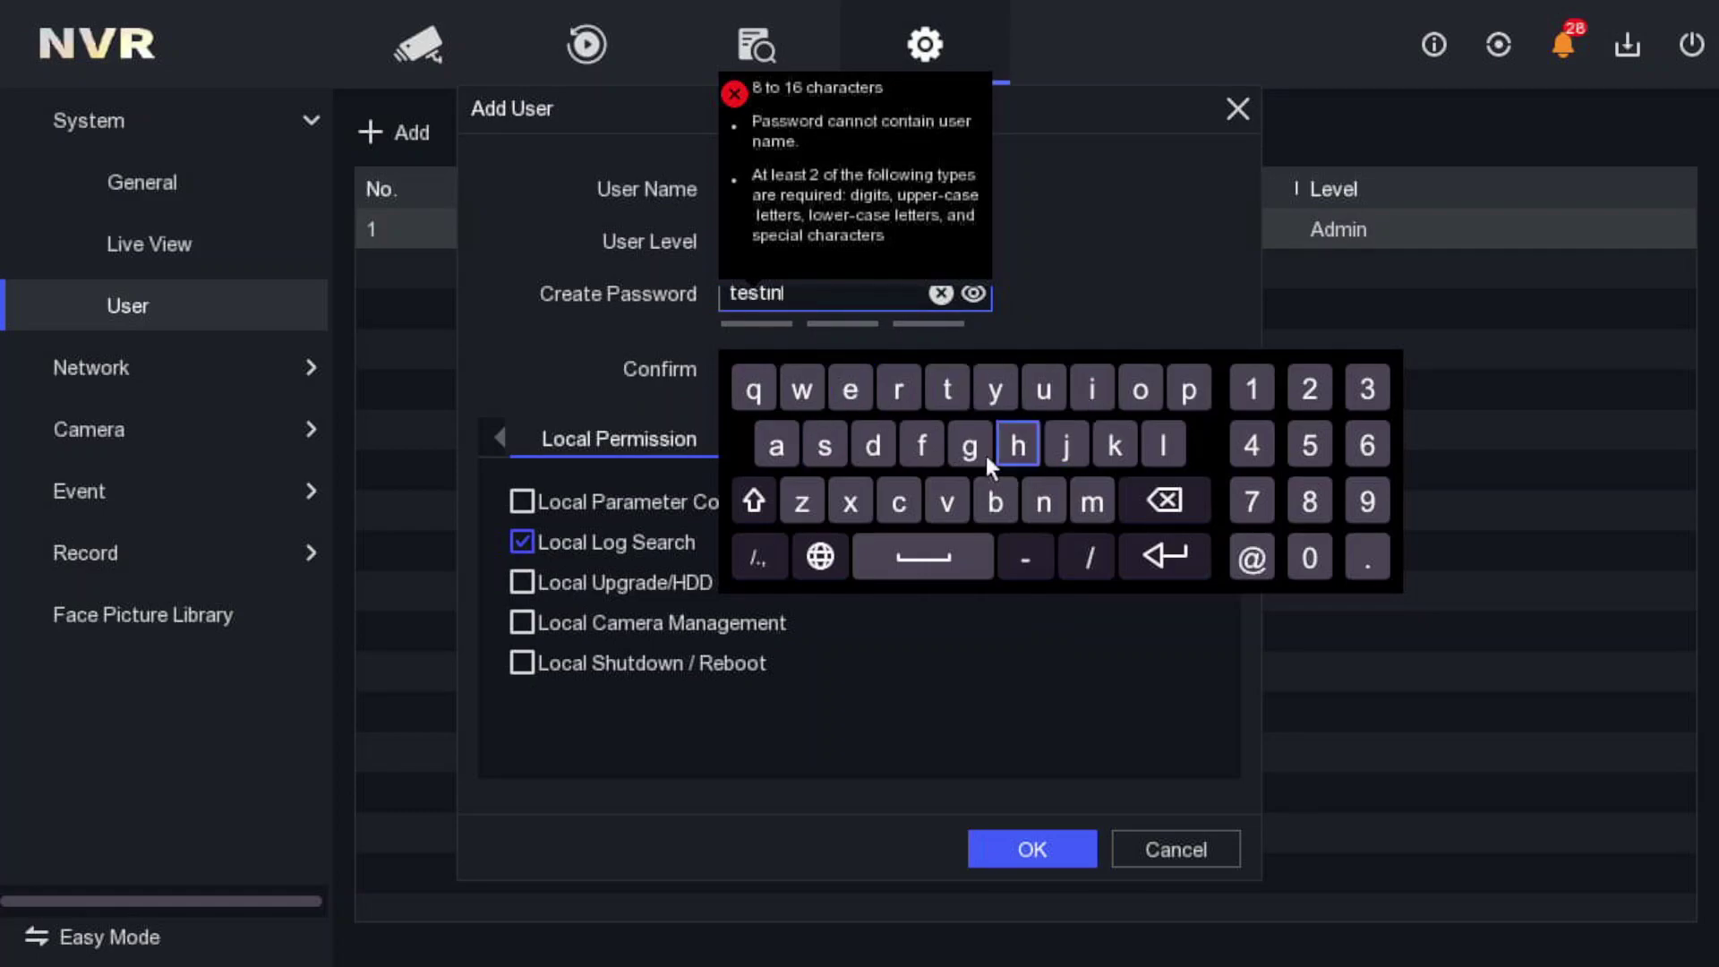
pyautogui.write('g123')
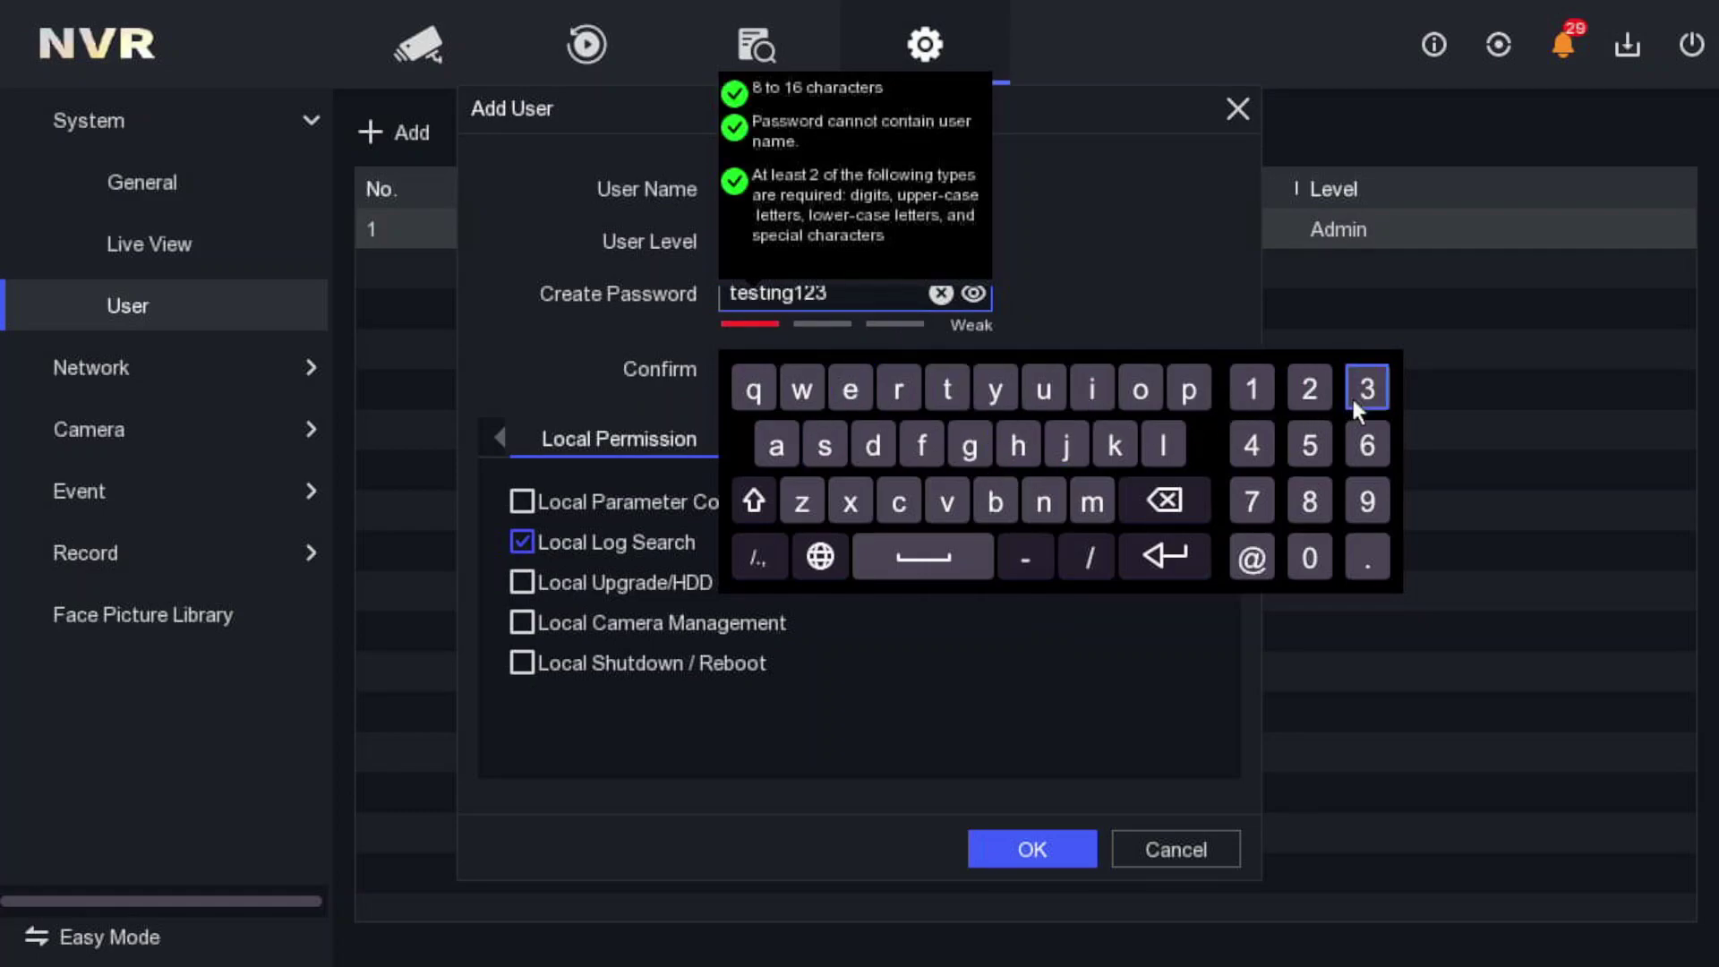
pyautogui.click(1167, 553)
# - Re-enter the same password in the Confirm field so both match
pyautogui.click(855, 371)
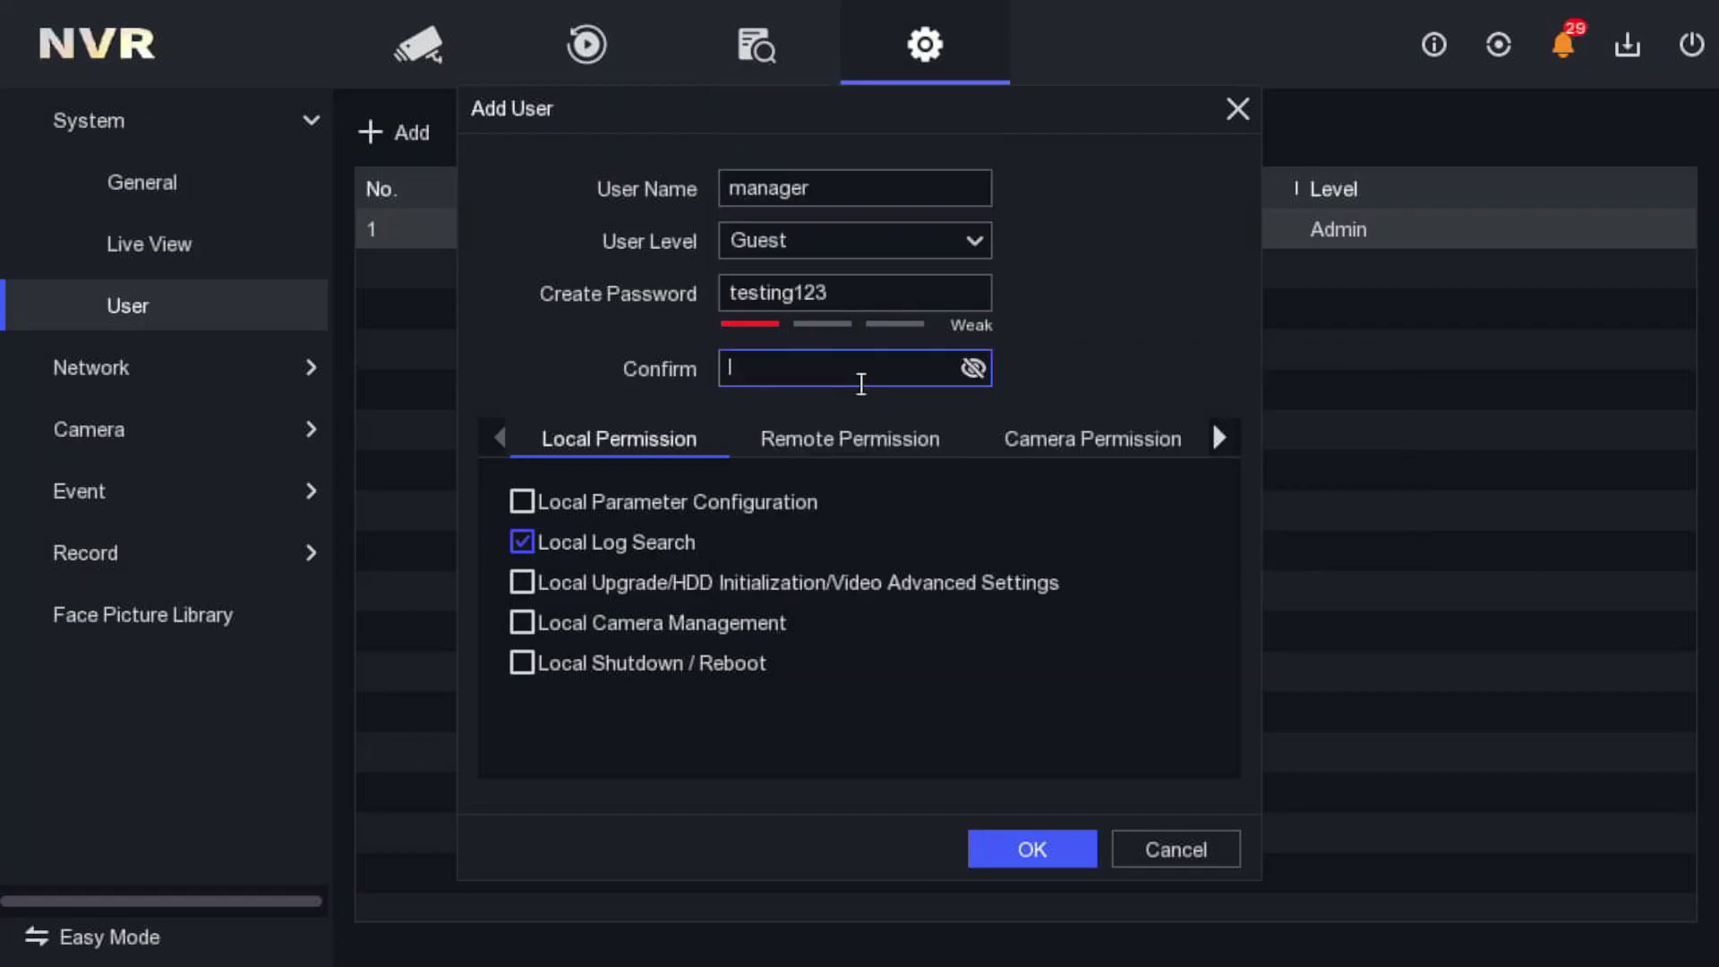
pyautogui.click(973, 368)
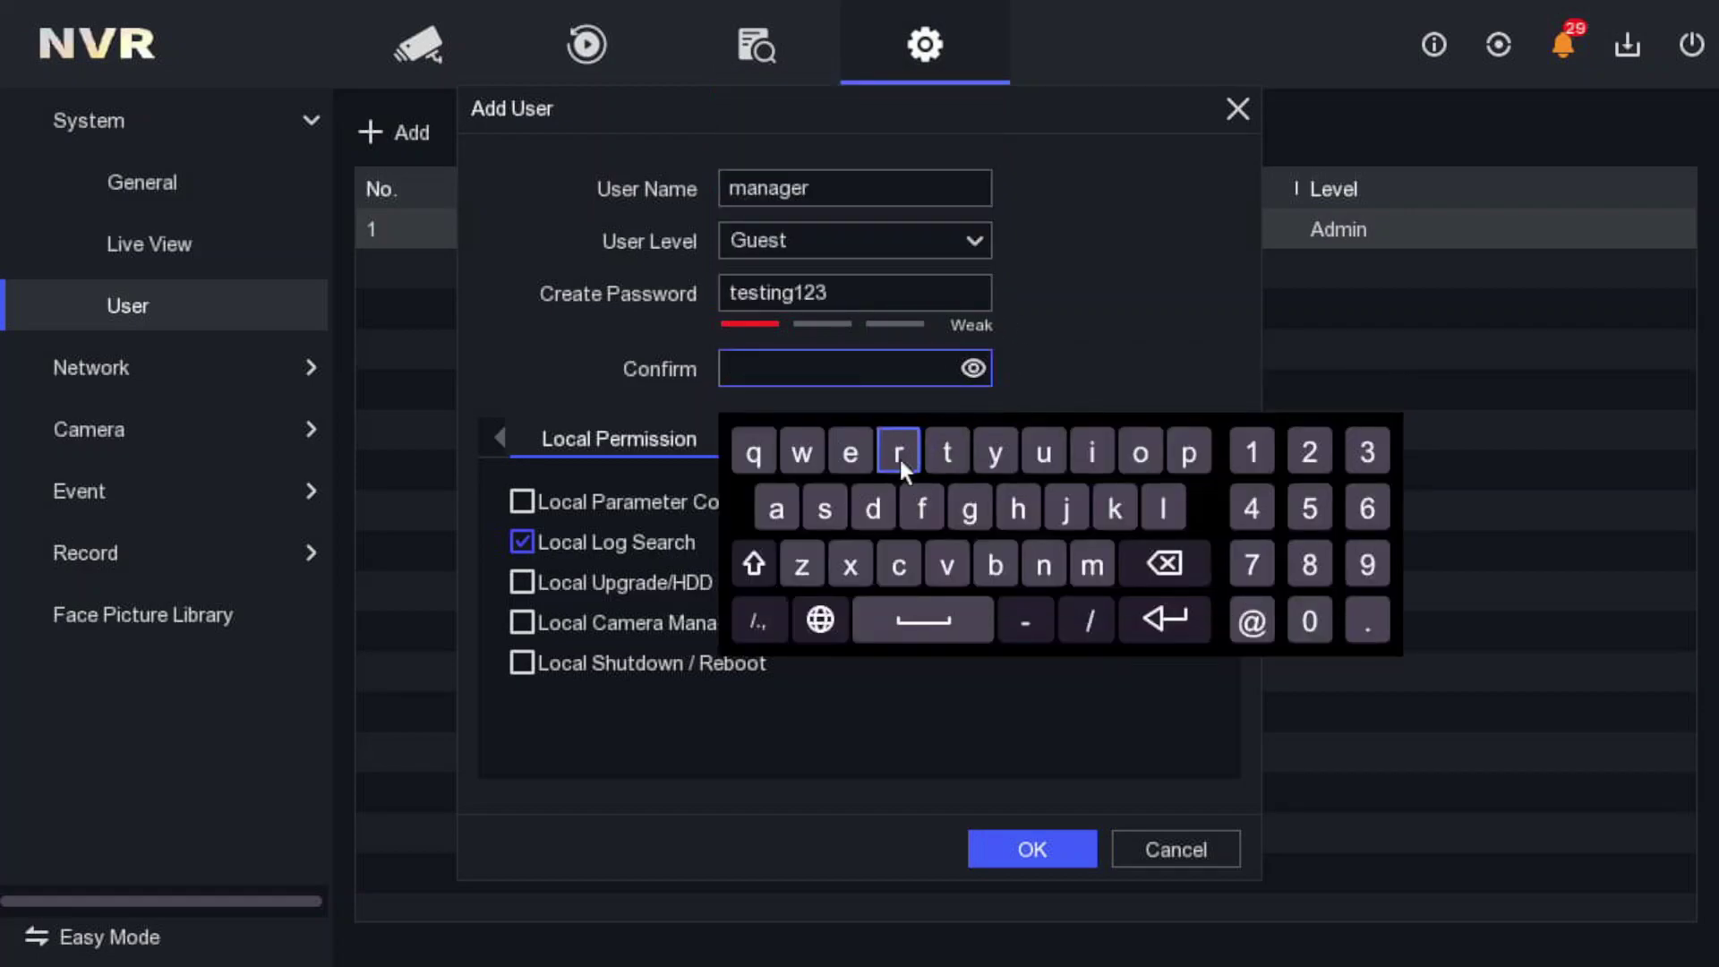
pyautogui.write('testi')
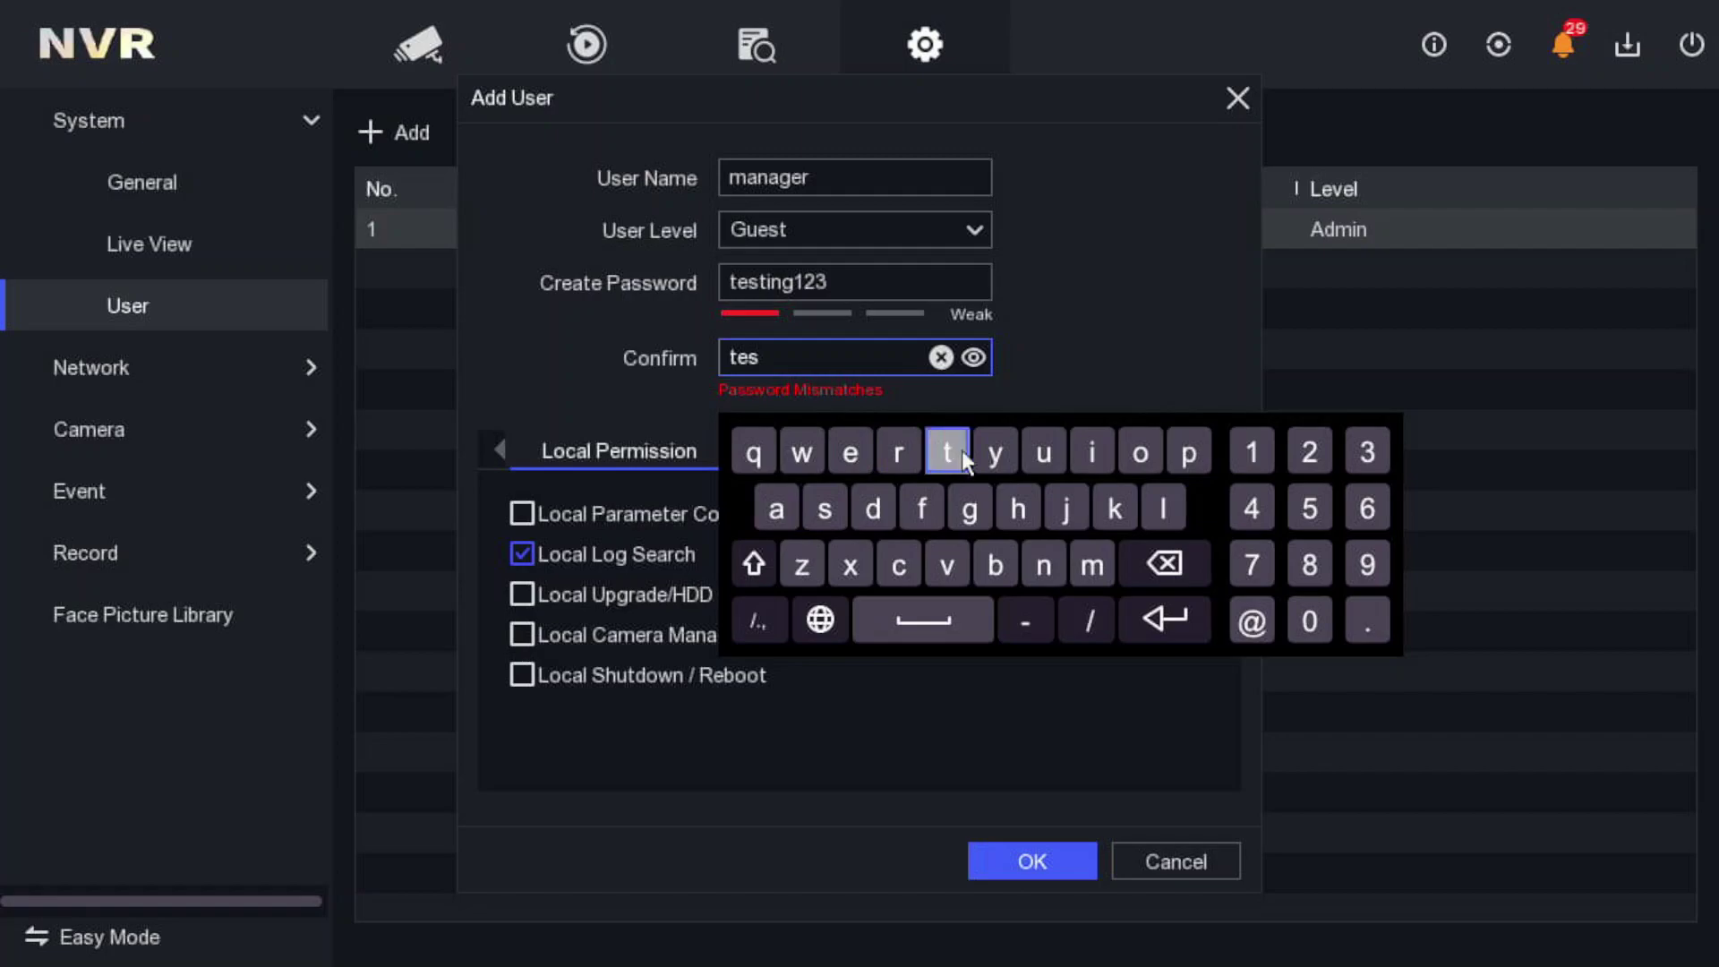
pyautogui.click(1038, 565)
pyautogui.click(969, 508)
pyautogui.click(1252, 452)
pyautogui.click(1309, 452)
pyautogui.click(1366, 451)
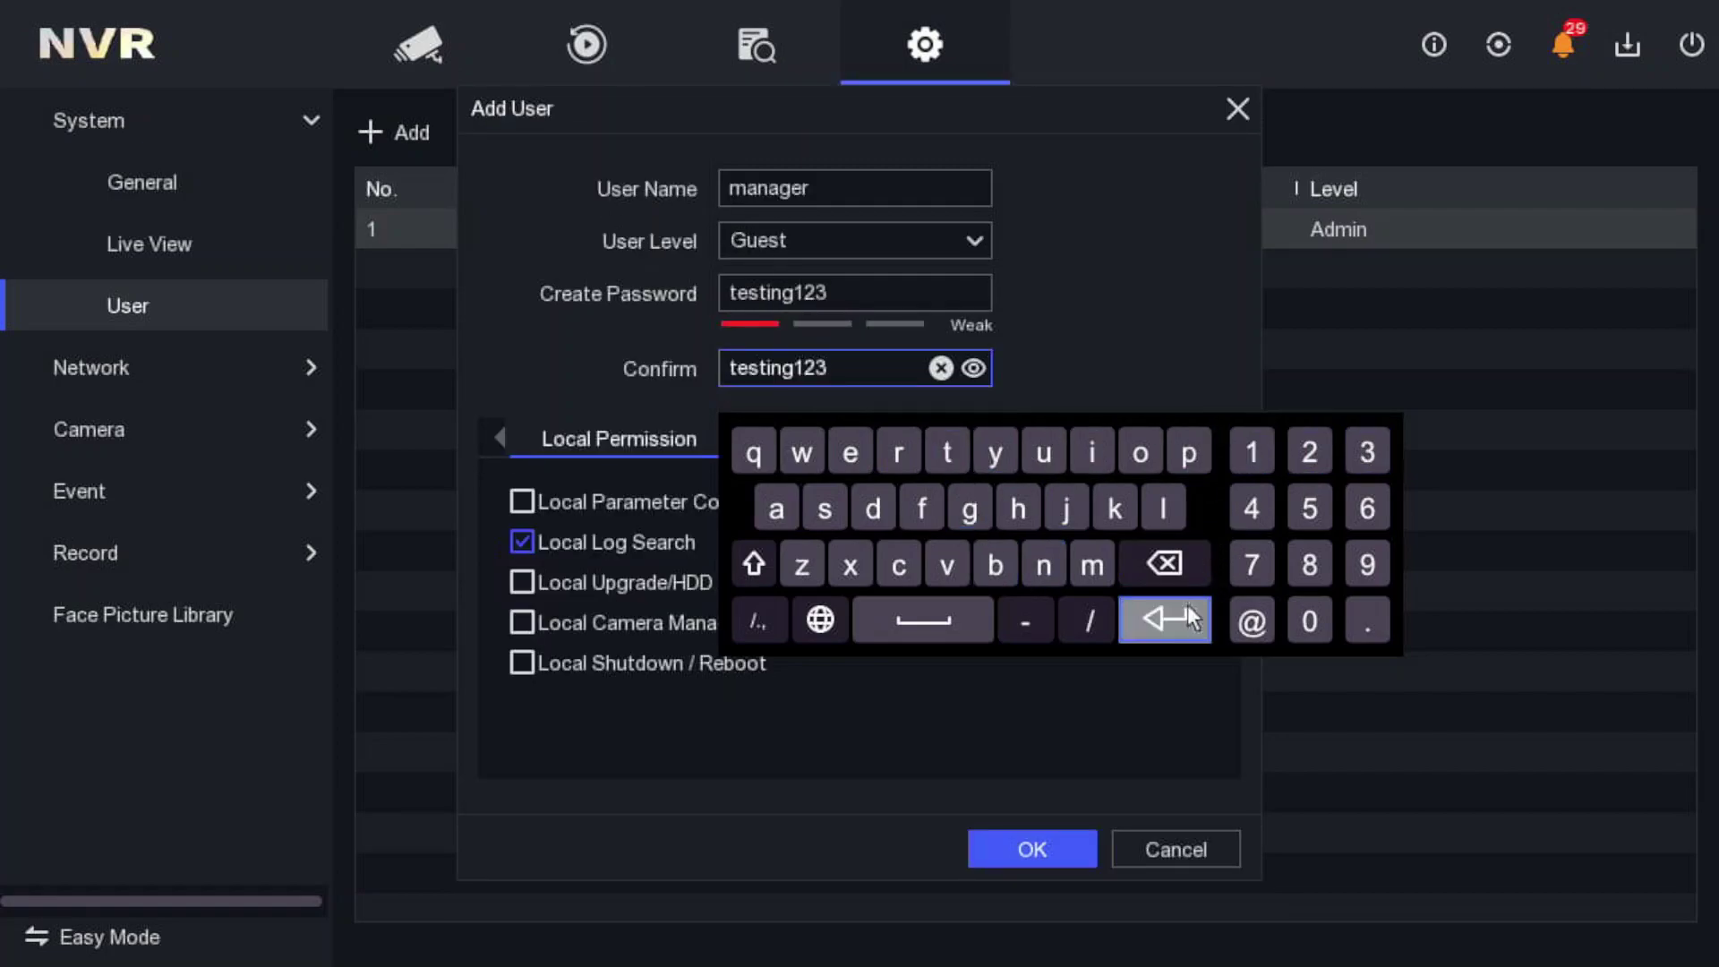
pyautogui.click(1163, 618)
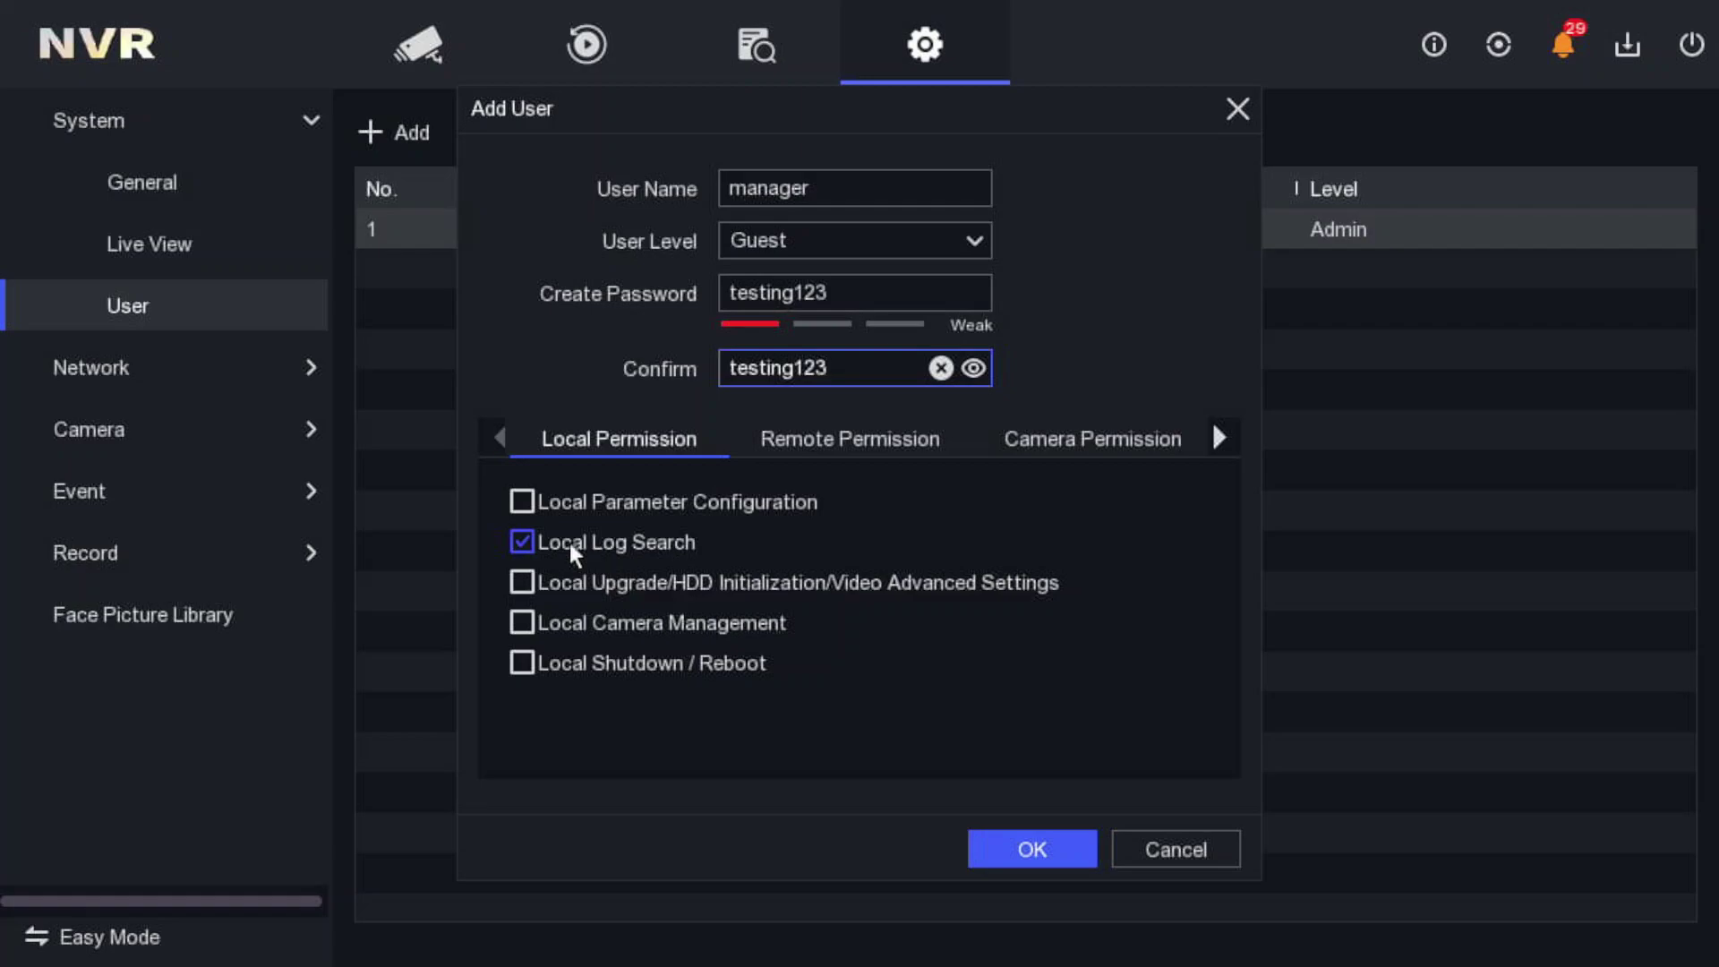
# - Remove the Local Log Search and Remote Log Search permissions
pyautogui.click(521, 535)
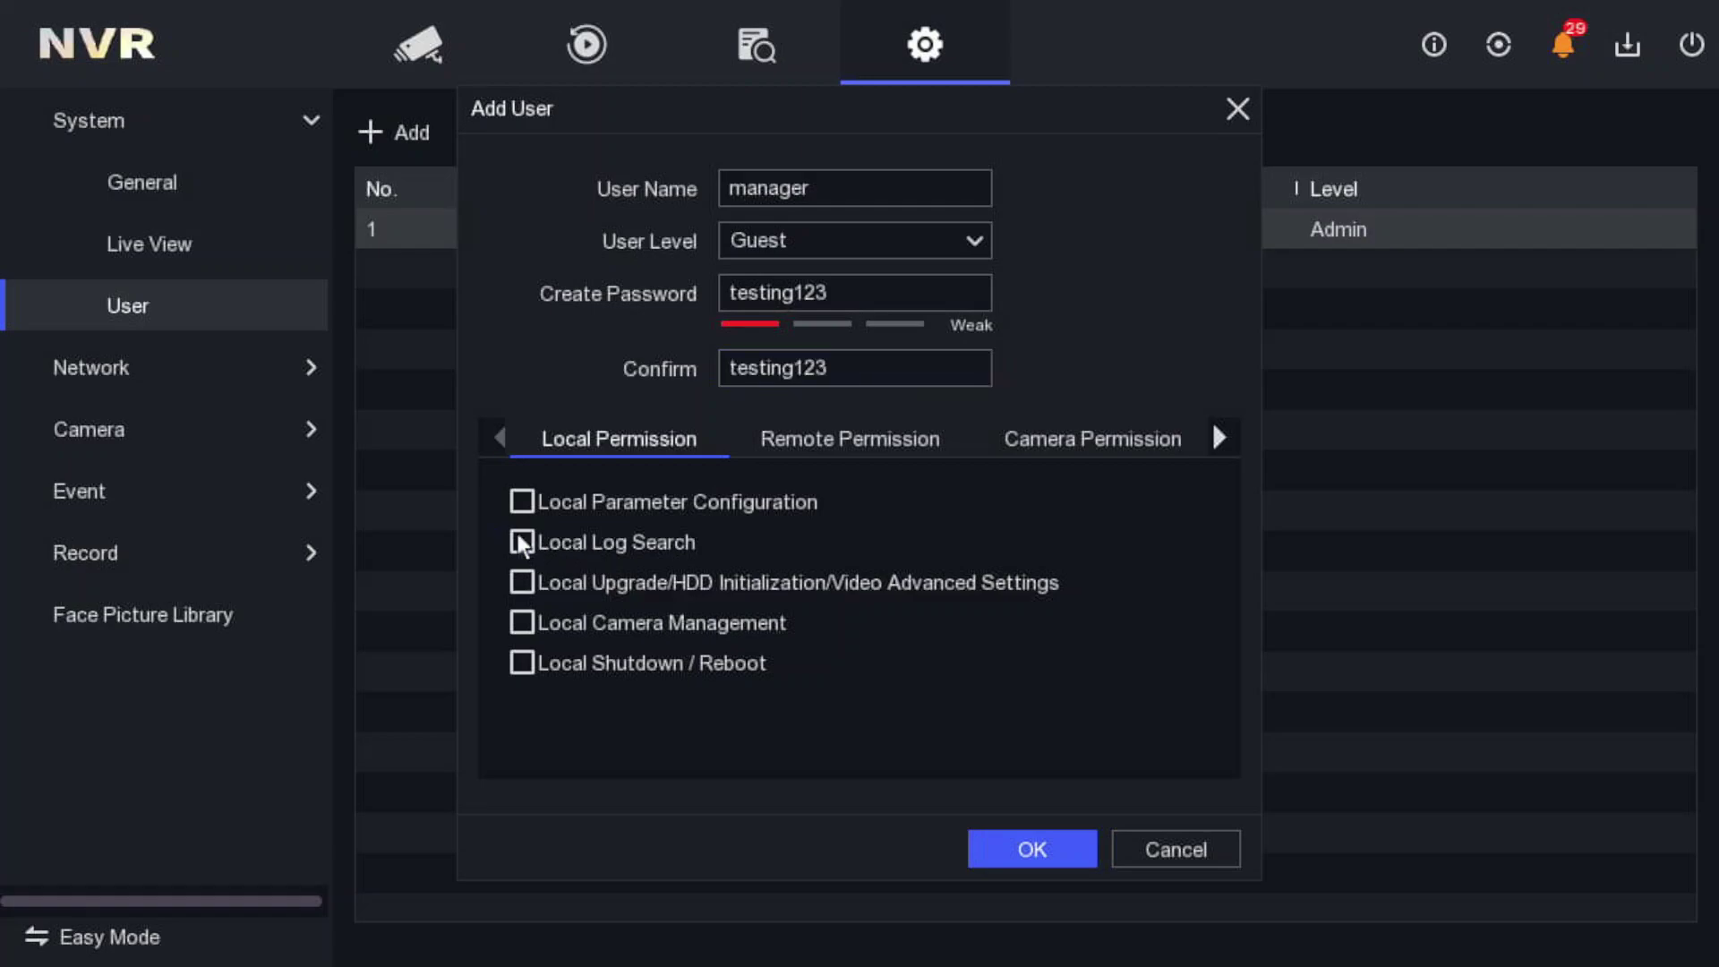
pyautogui.click(820, 440)
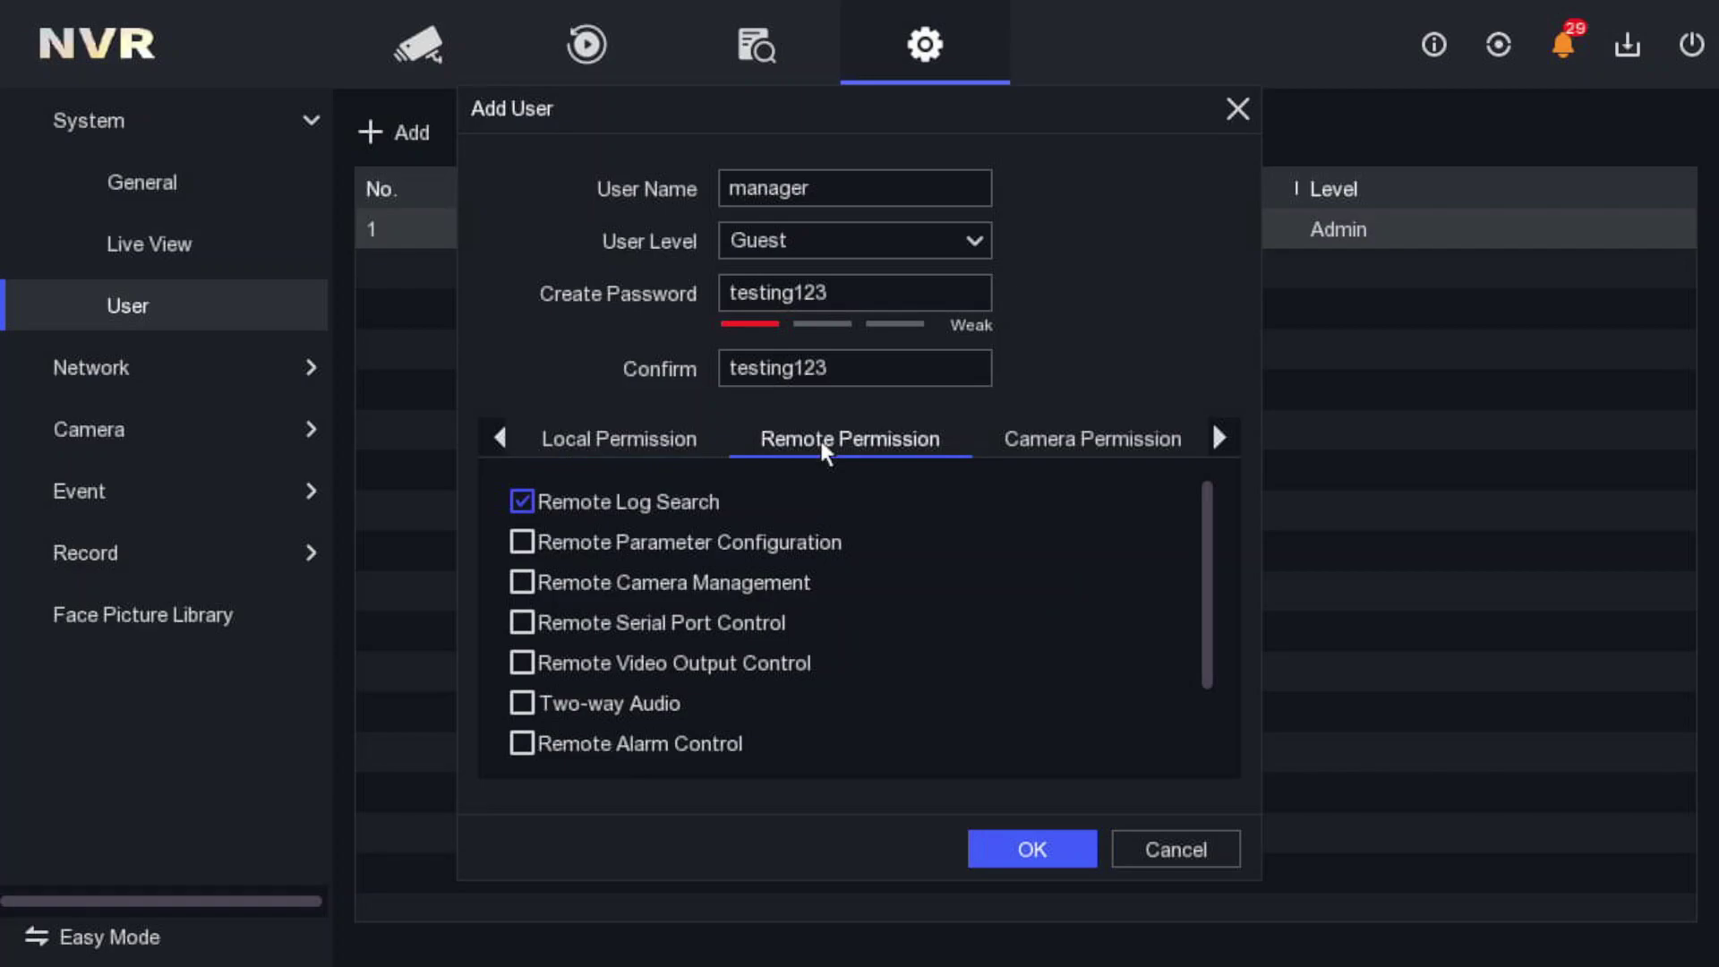
pyautogui.click(520, 498)
pyautogui.moveTo(1205, 621); pyautogui.dragTo(1212, 748)
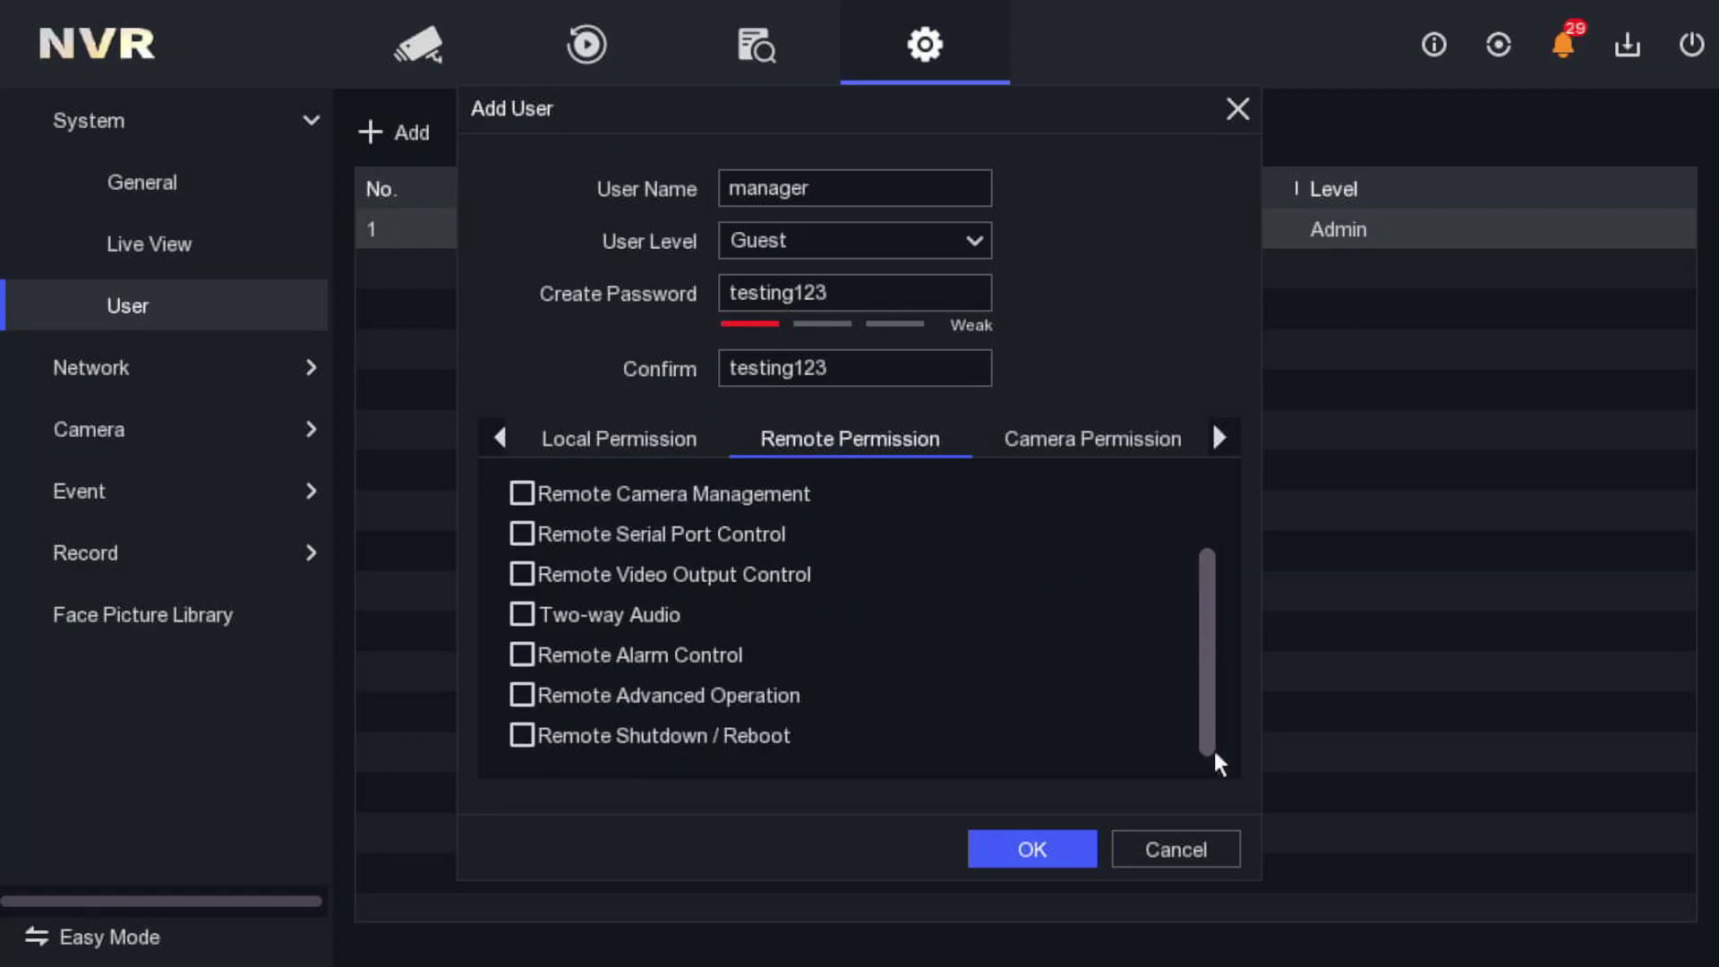
# - Untick all cameras for Remote Live View and Local Playback
pyautogui.click(1091, 448)
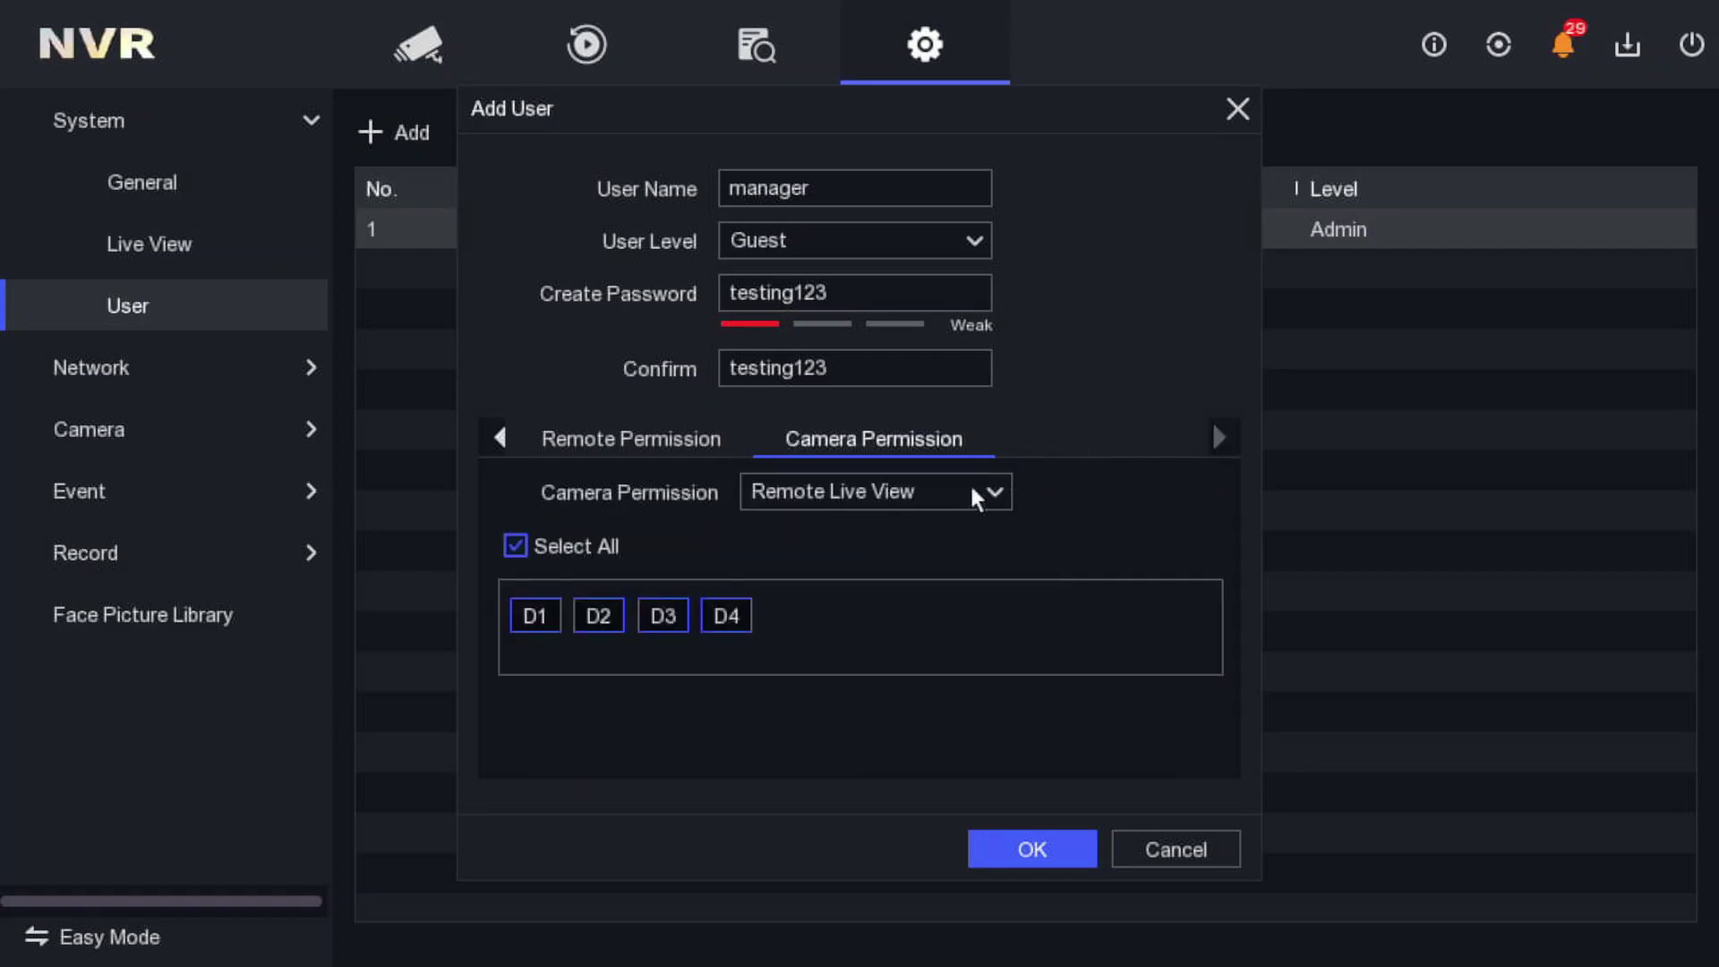
pyautogui.click(519, 542)
pyautogui.click(750, 491)
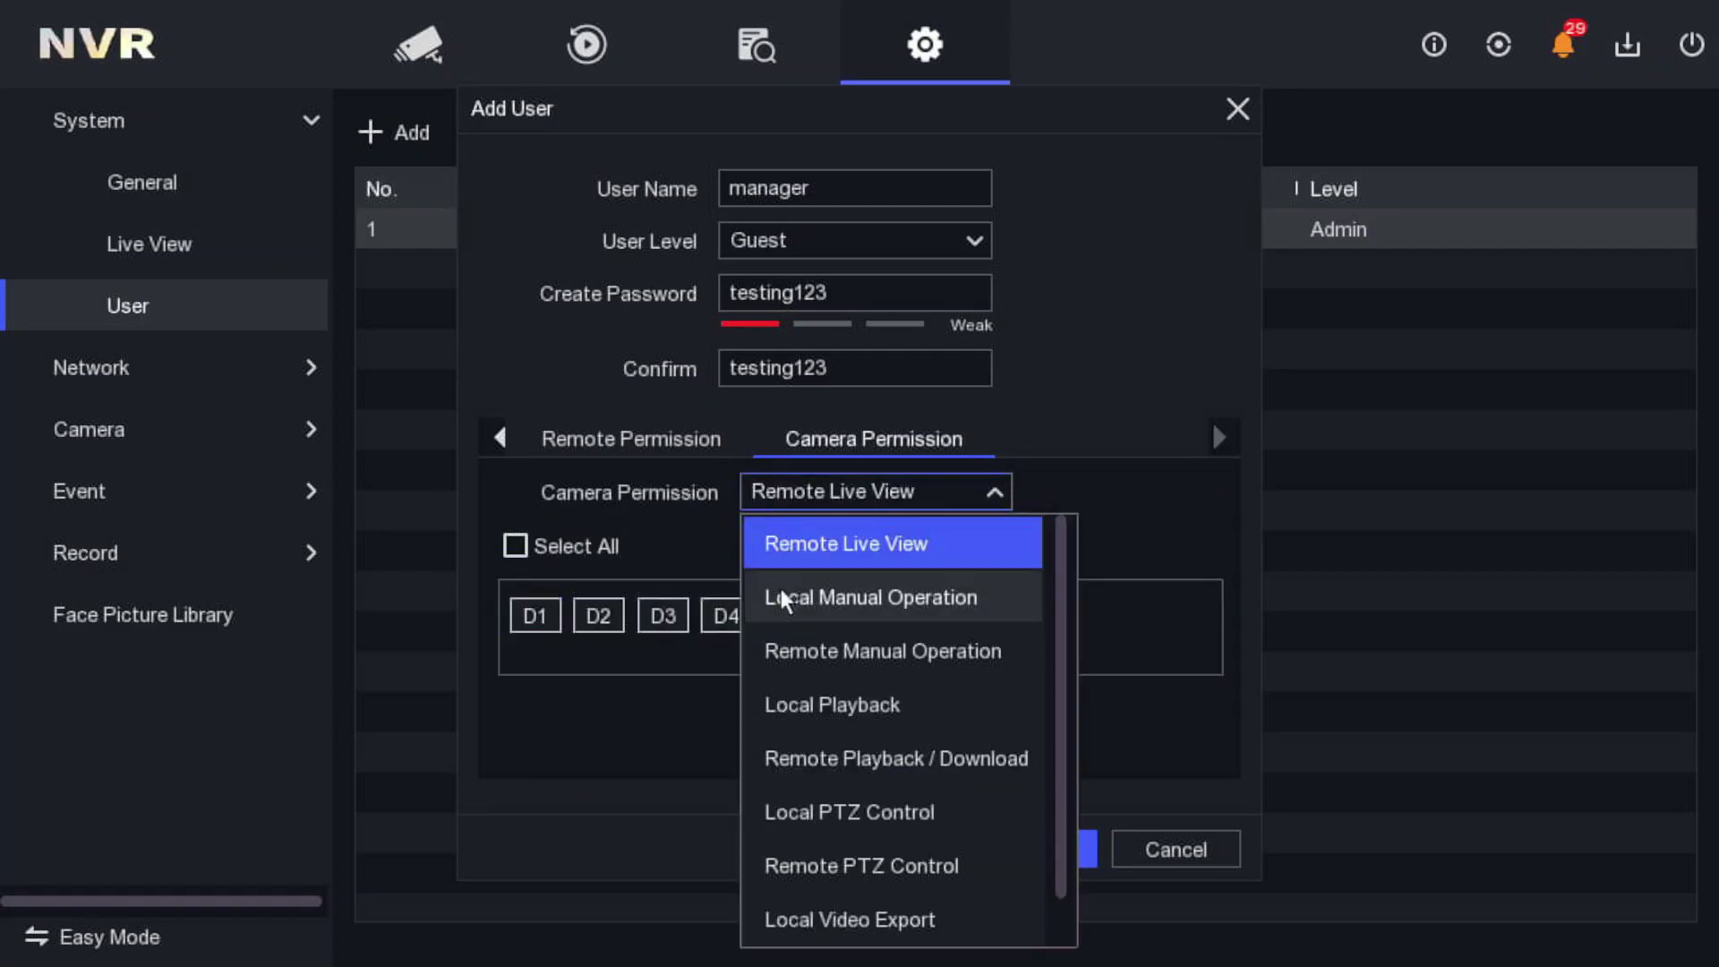
pyautogui.click(781, 593)
pyautogui.click(771, 492)
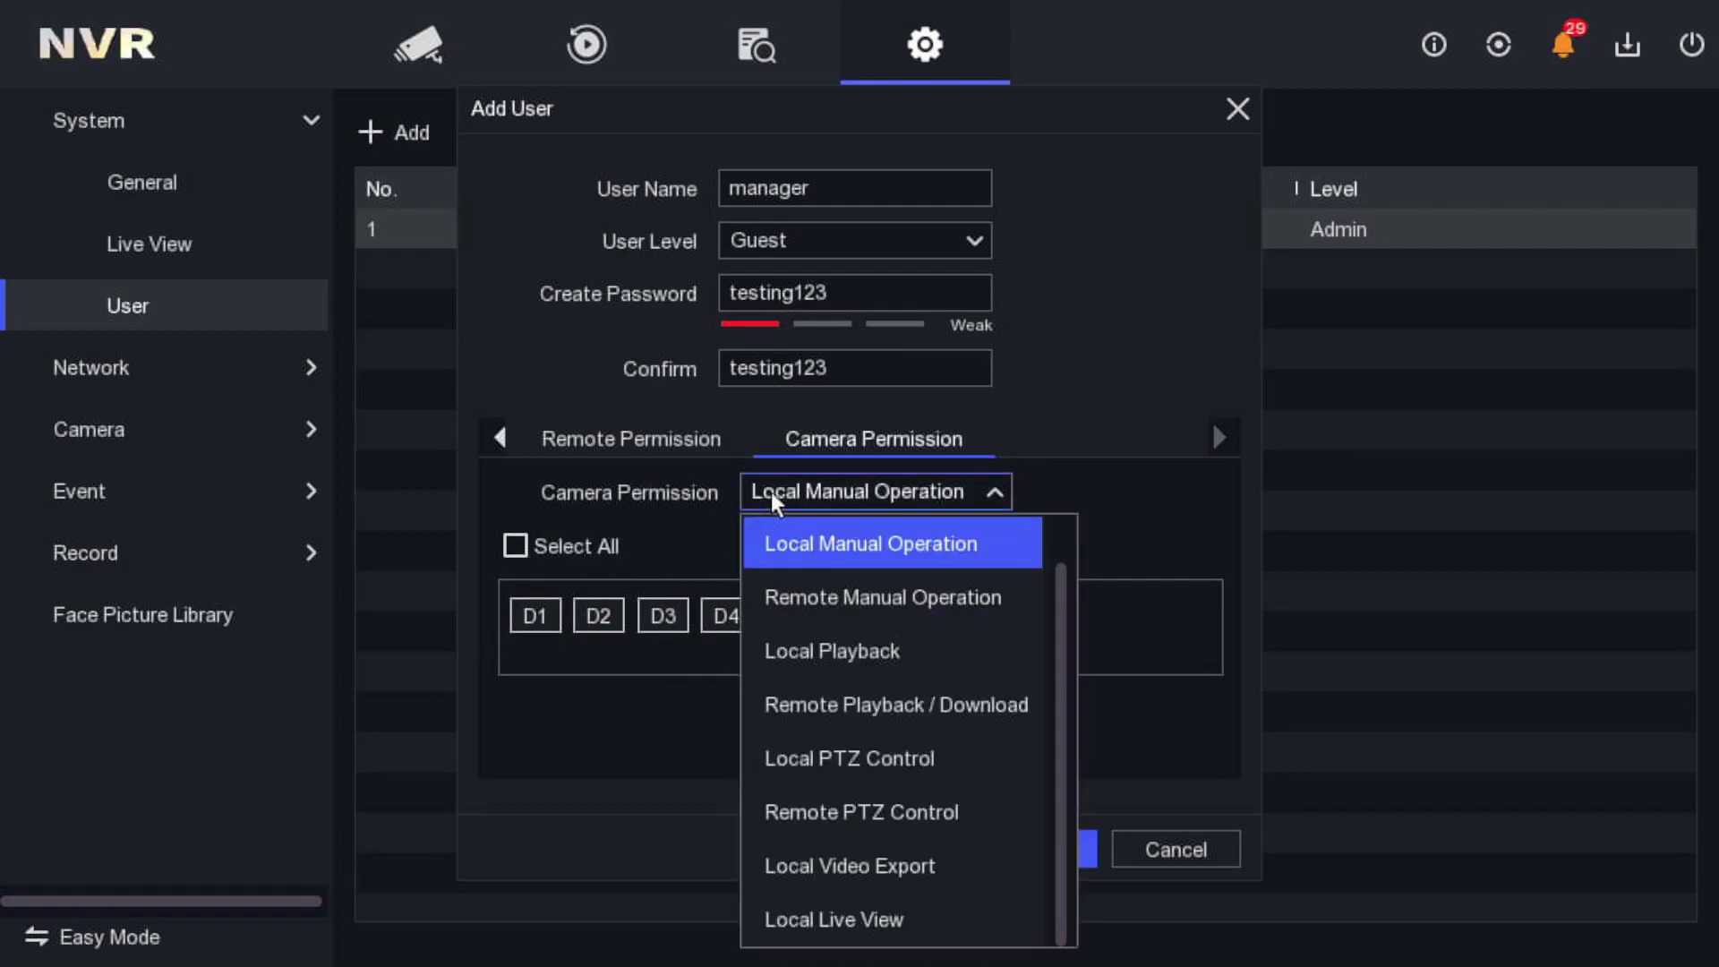
pyautogui.click(787, 639)
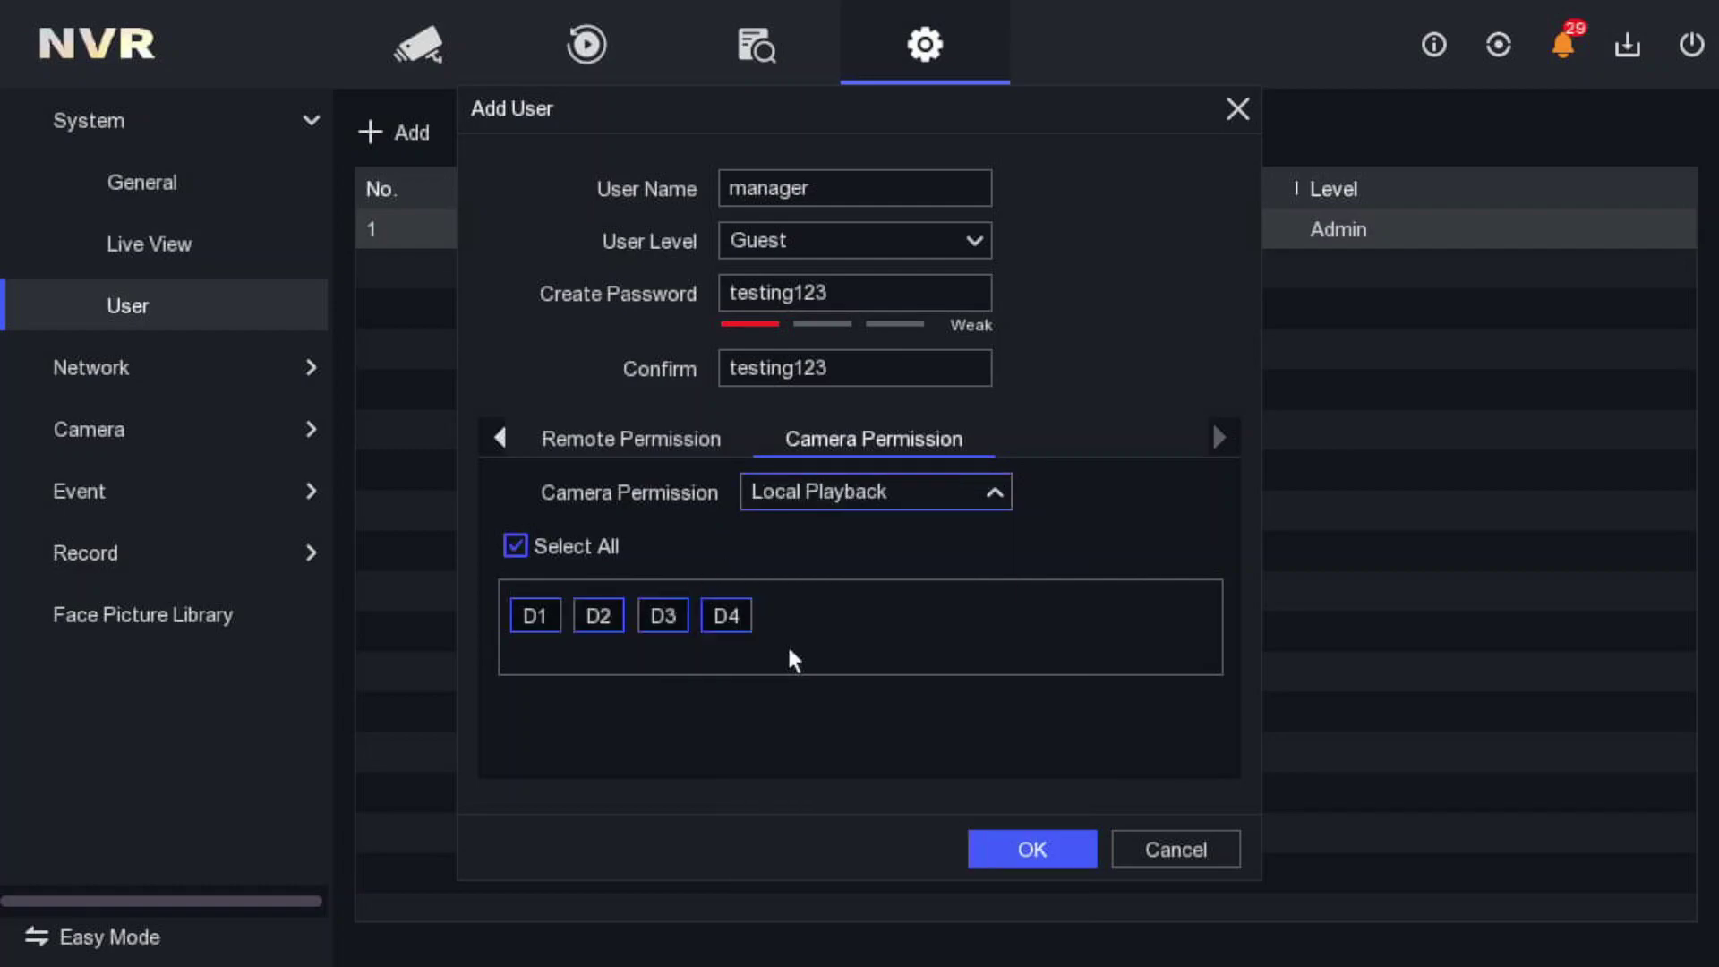
pyautogui.click(508, 549)
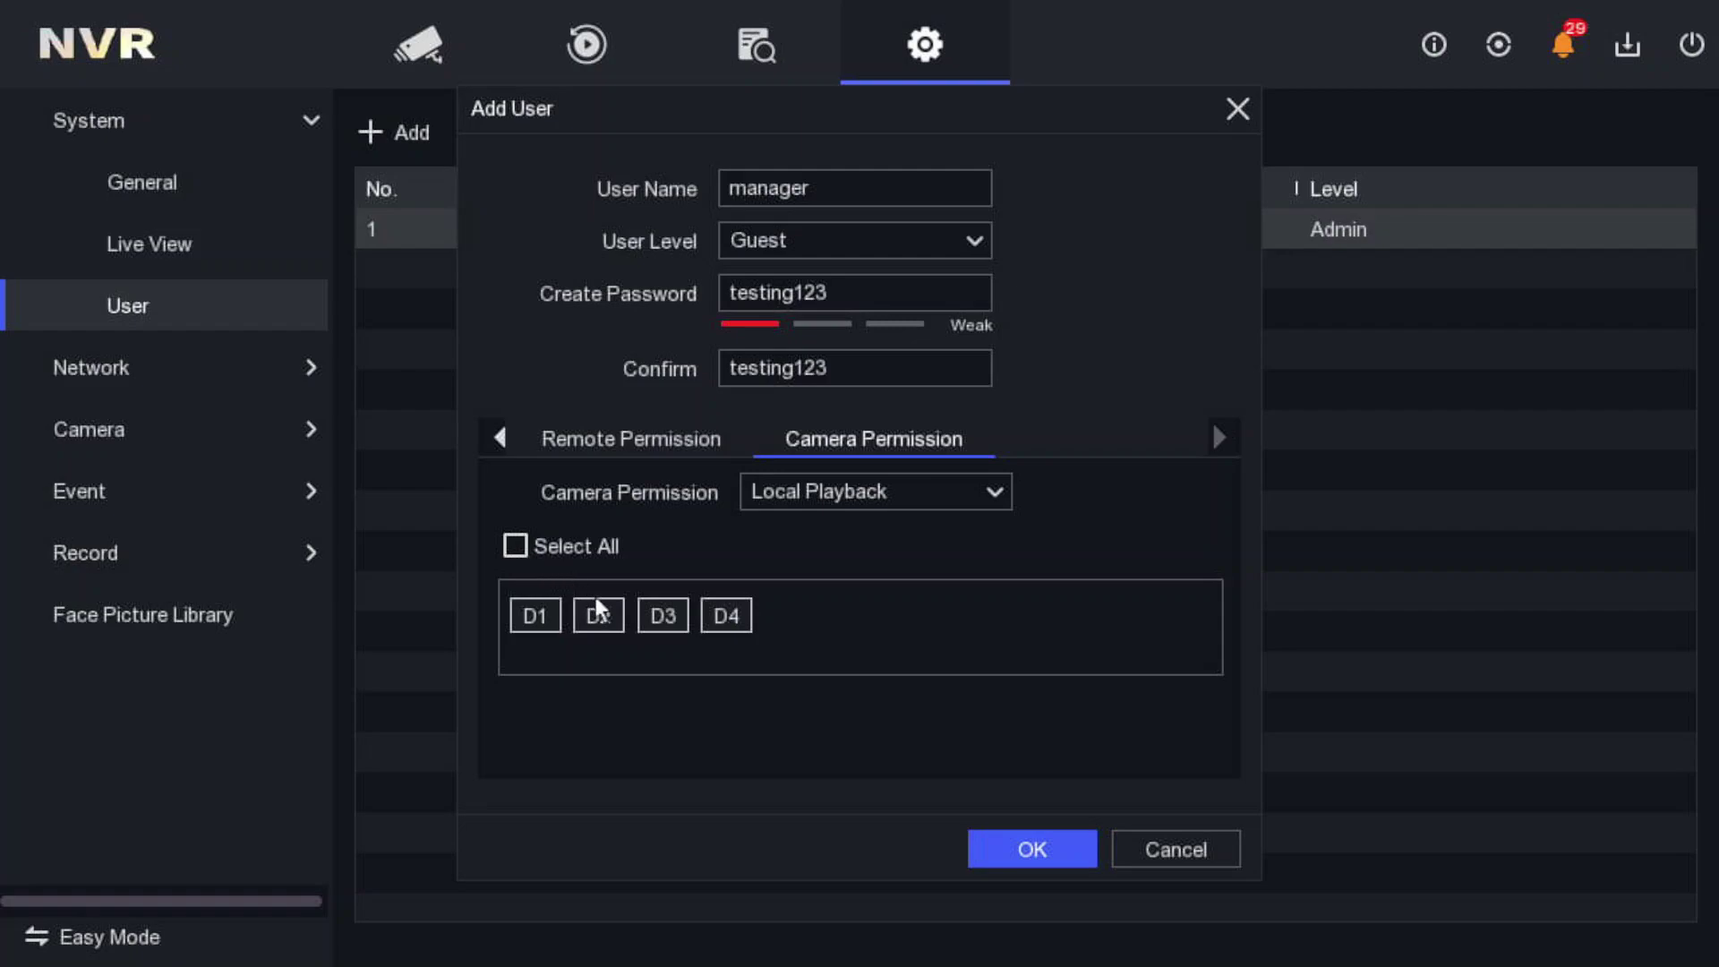
# - Untick all cameras for Local Live View and save the manager user
pyautogui.click(776, 497)
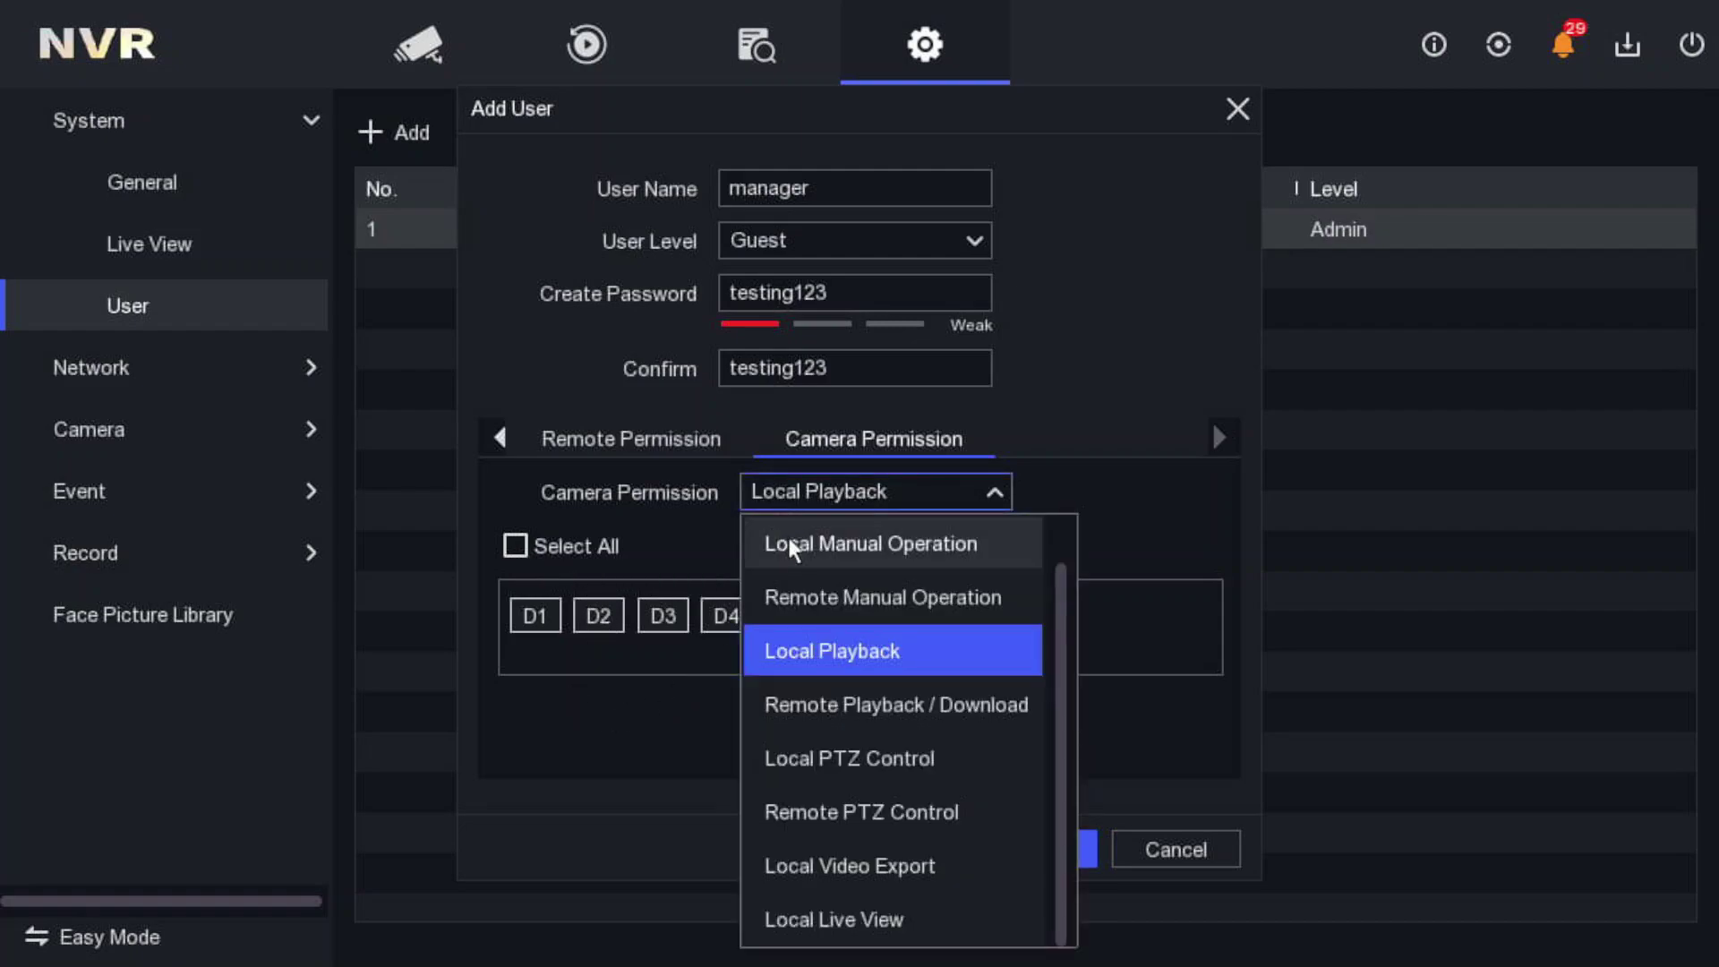
pyautogui.click(837, 694)
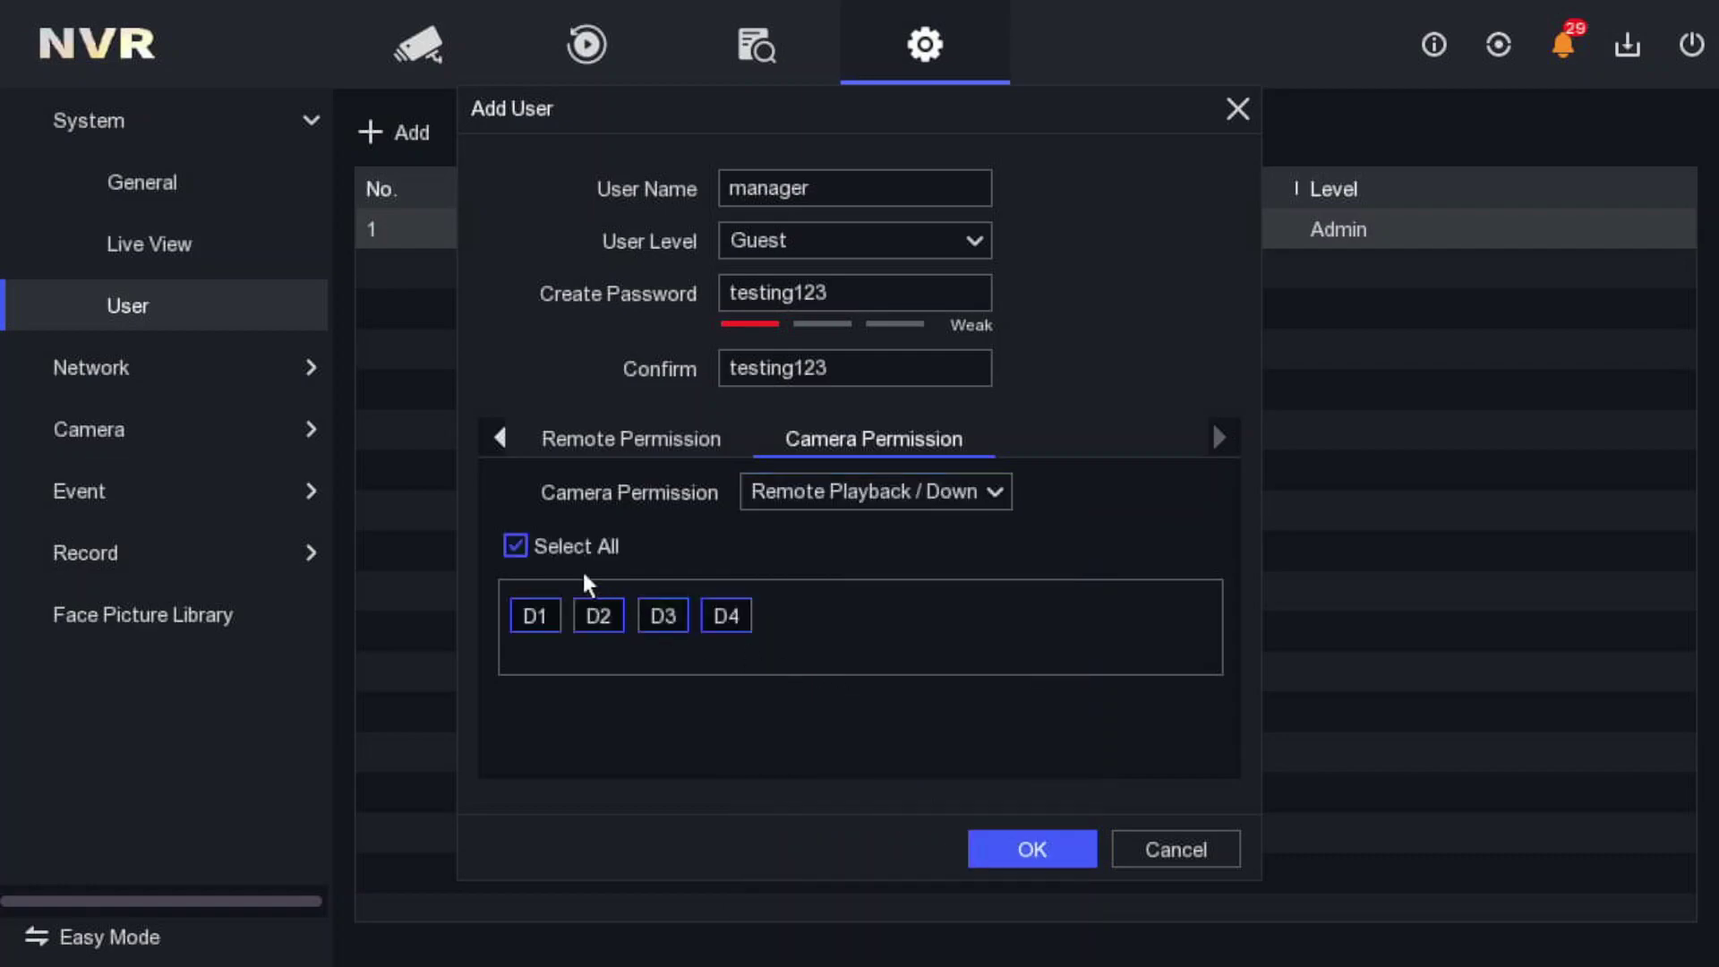
pyautogui.click(797, 491)
pyautogui.click(808, 755)
pyautogui.click(804, 497)
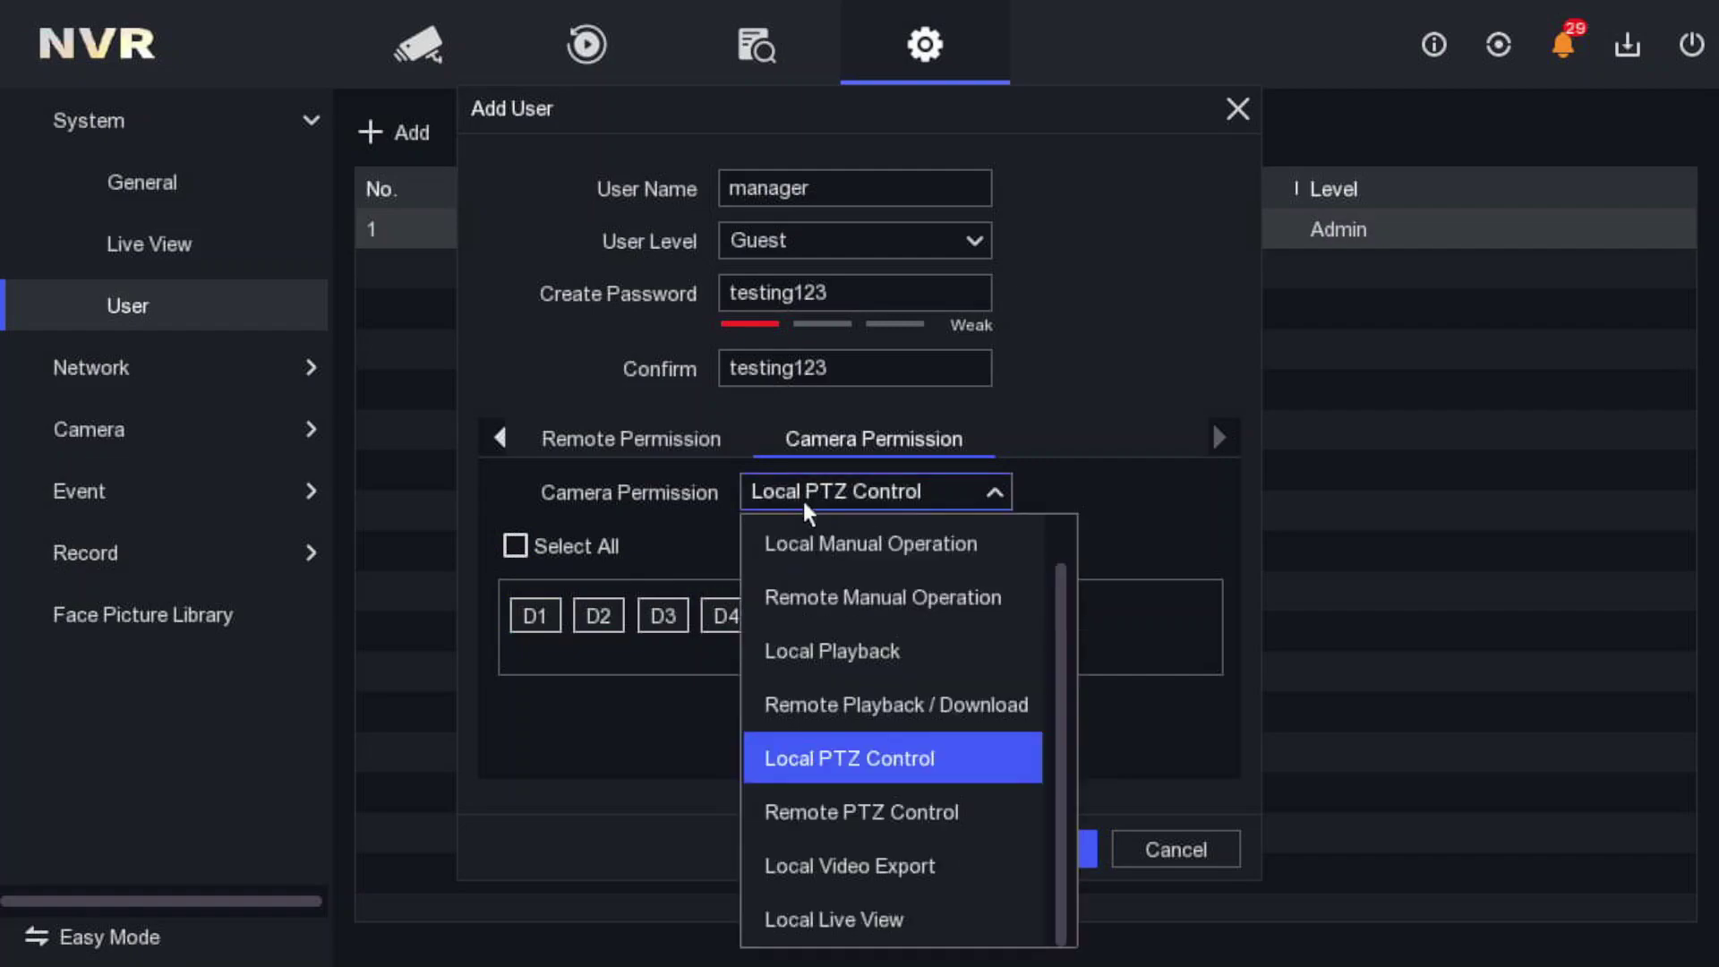
pyautogui.click(809, 811)
pyautogui.click(824, 488)
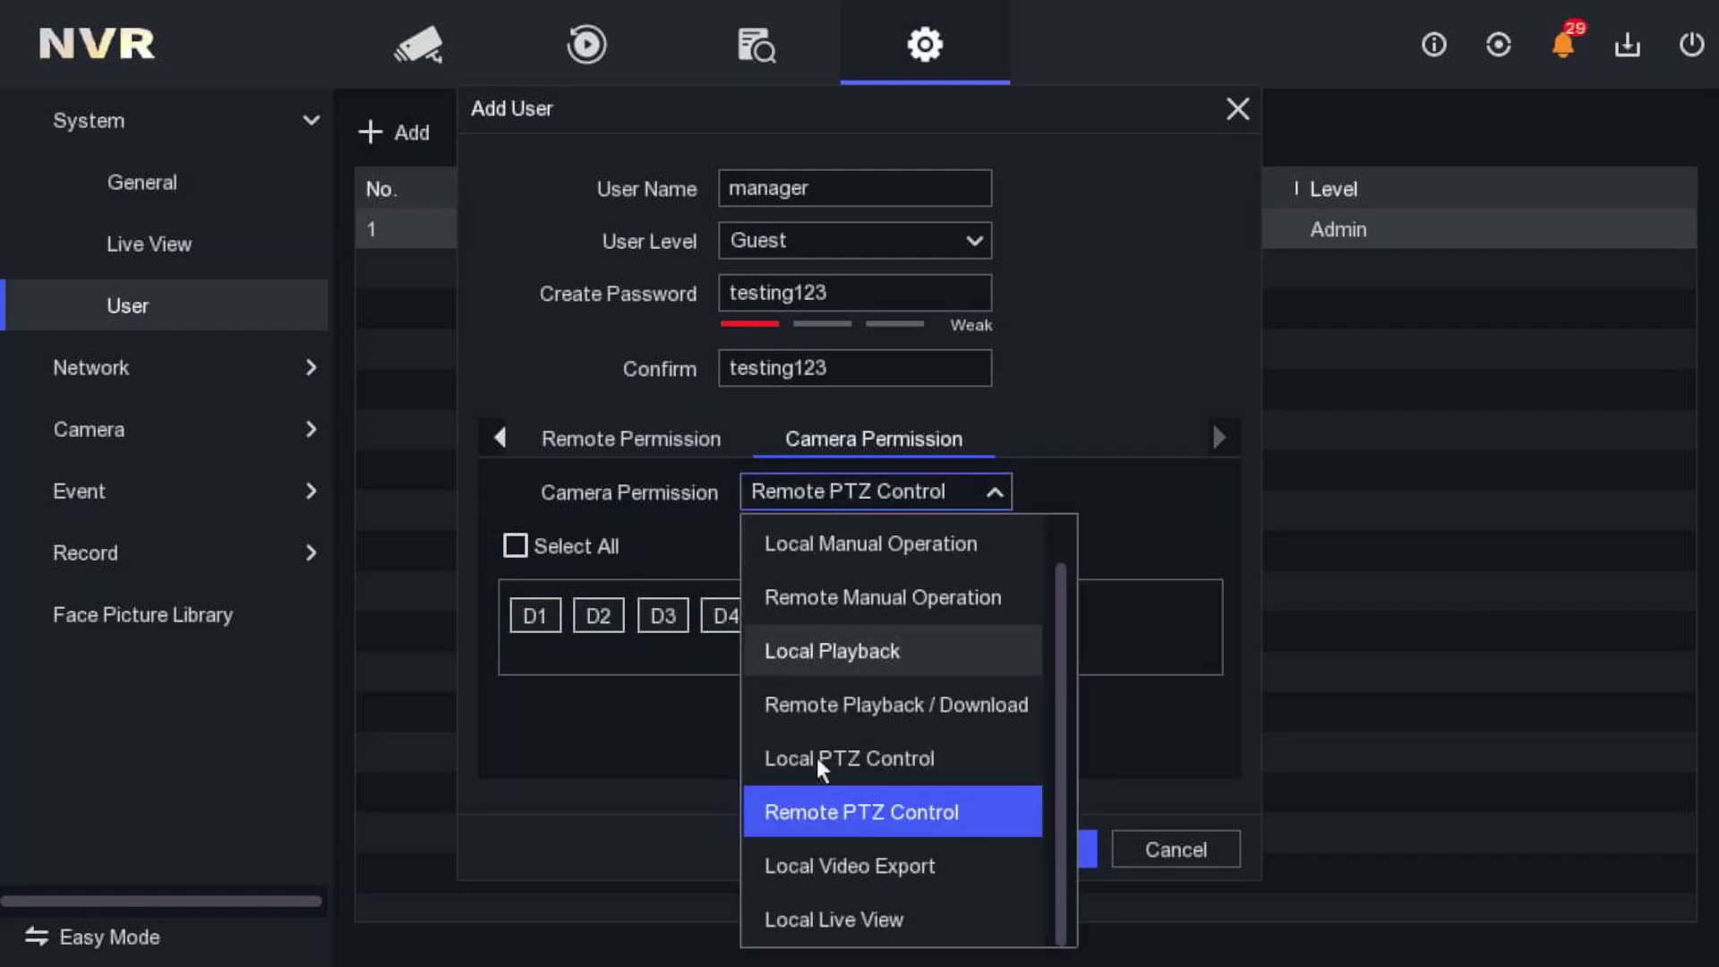
pyautogui.click(814, 862)
pyautogui.click(818, 487)
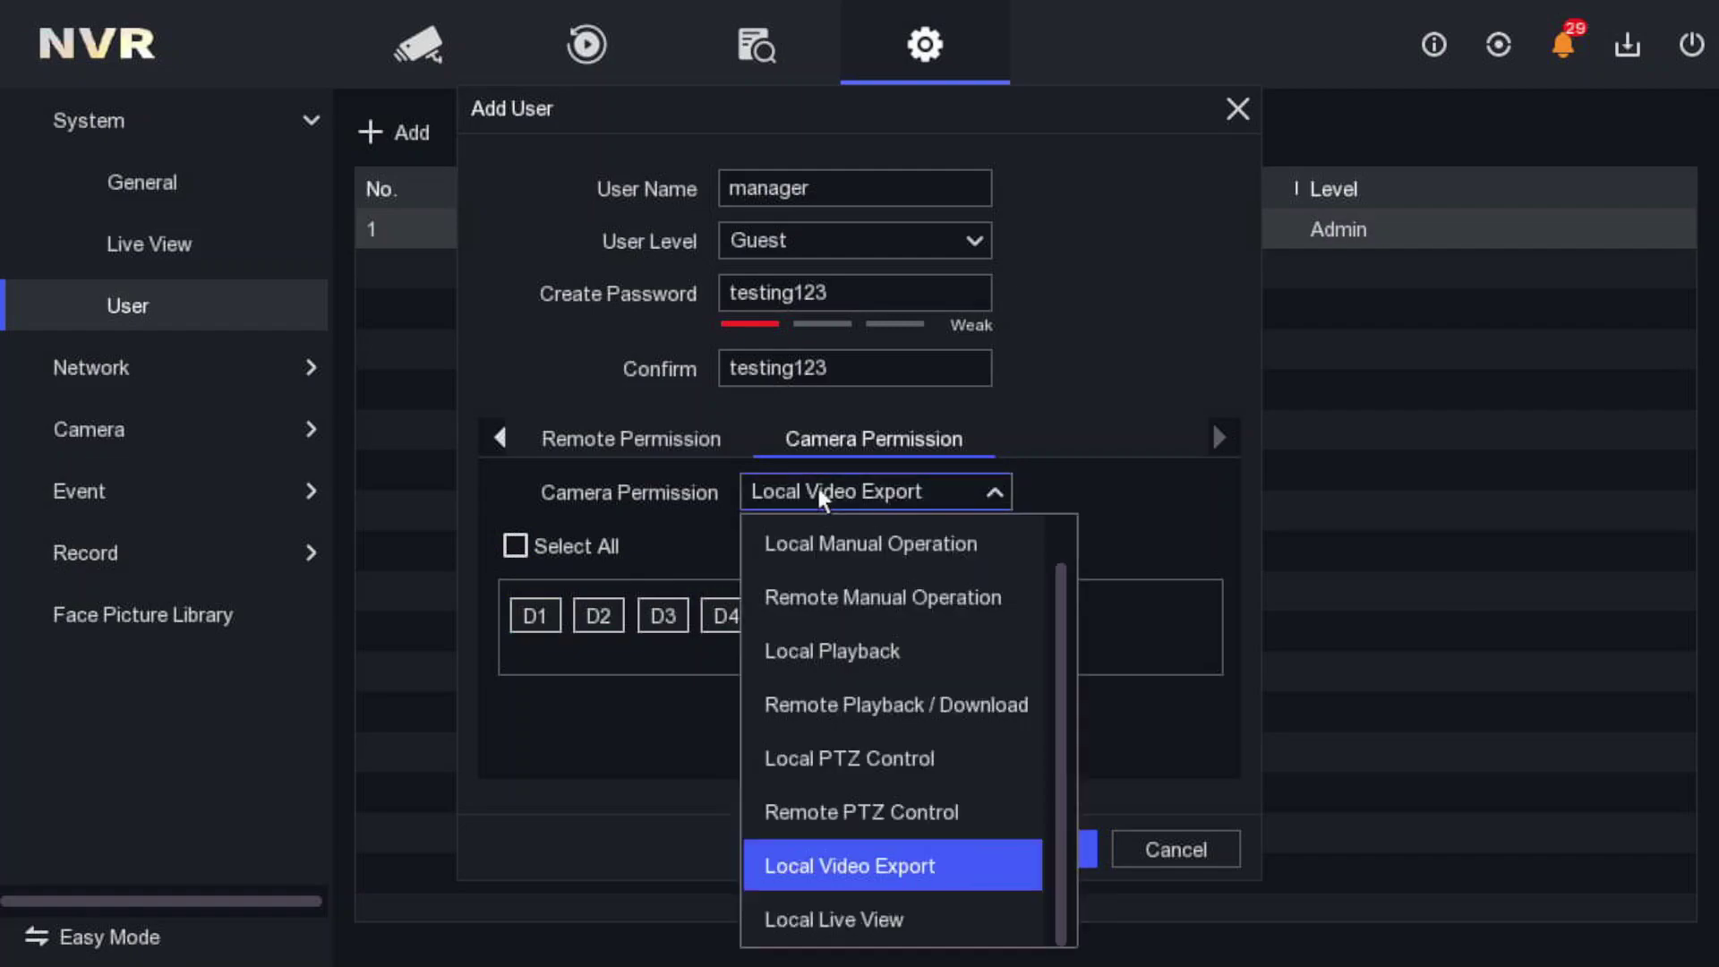
pyautogui.click(800, 913)
pyautogui.click(518, 543)
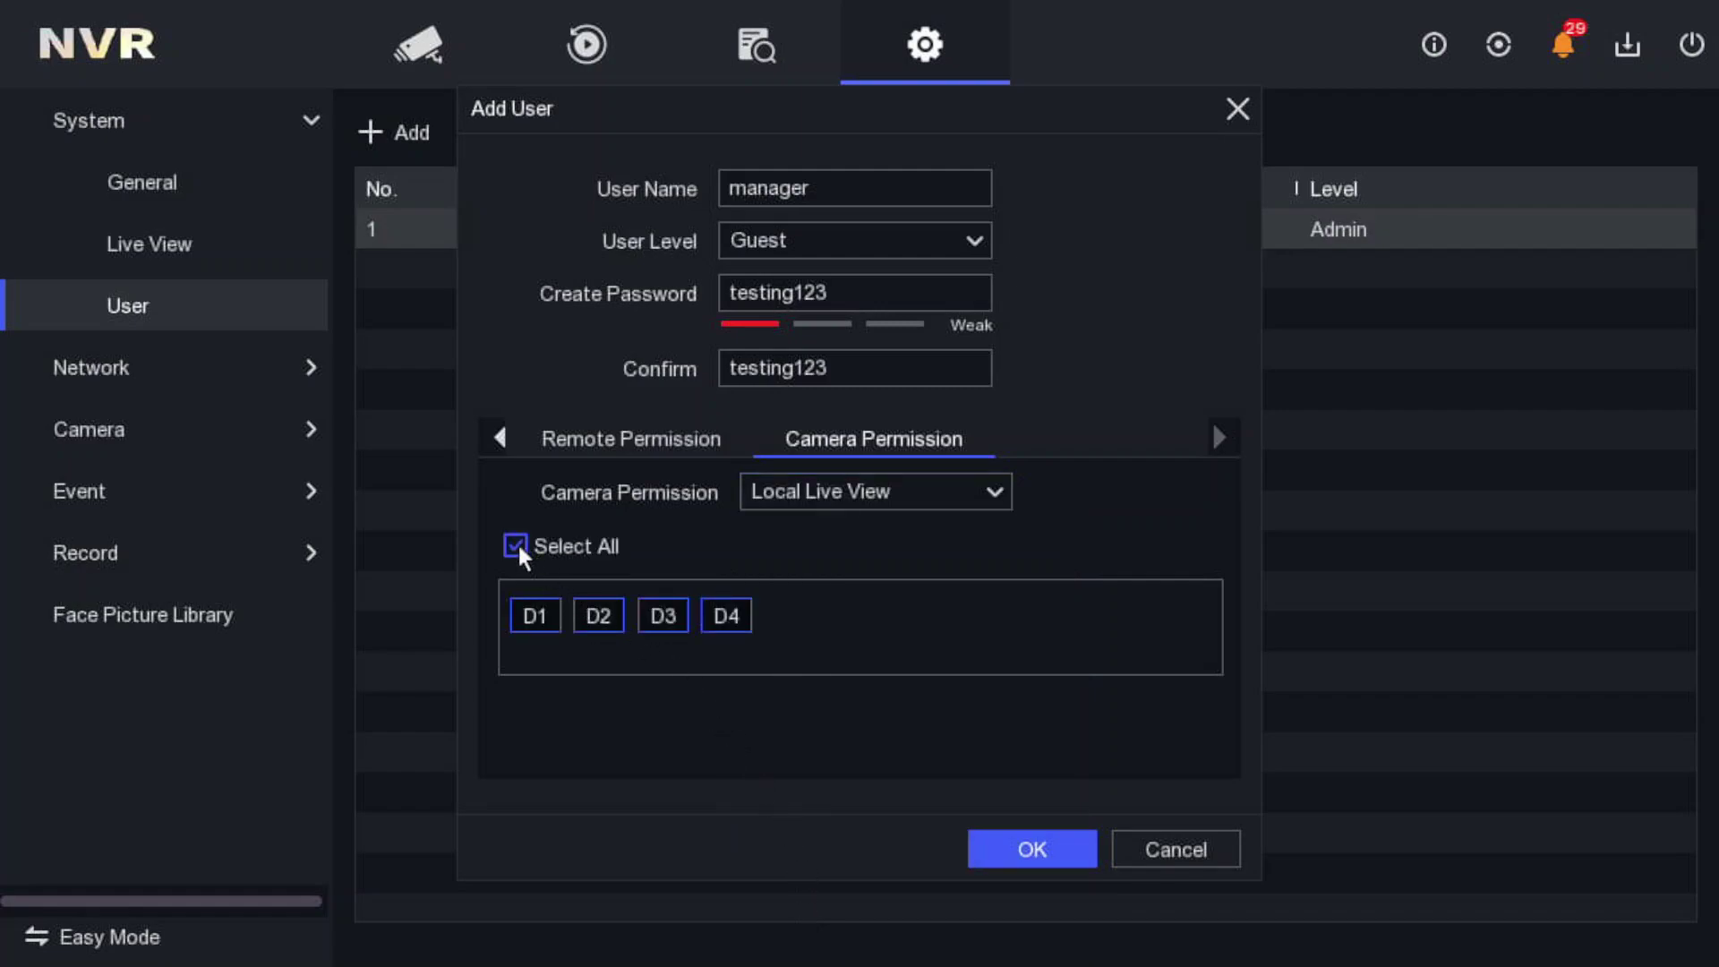
pyautogui.click(1038, 849)
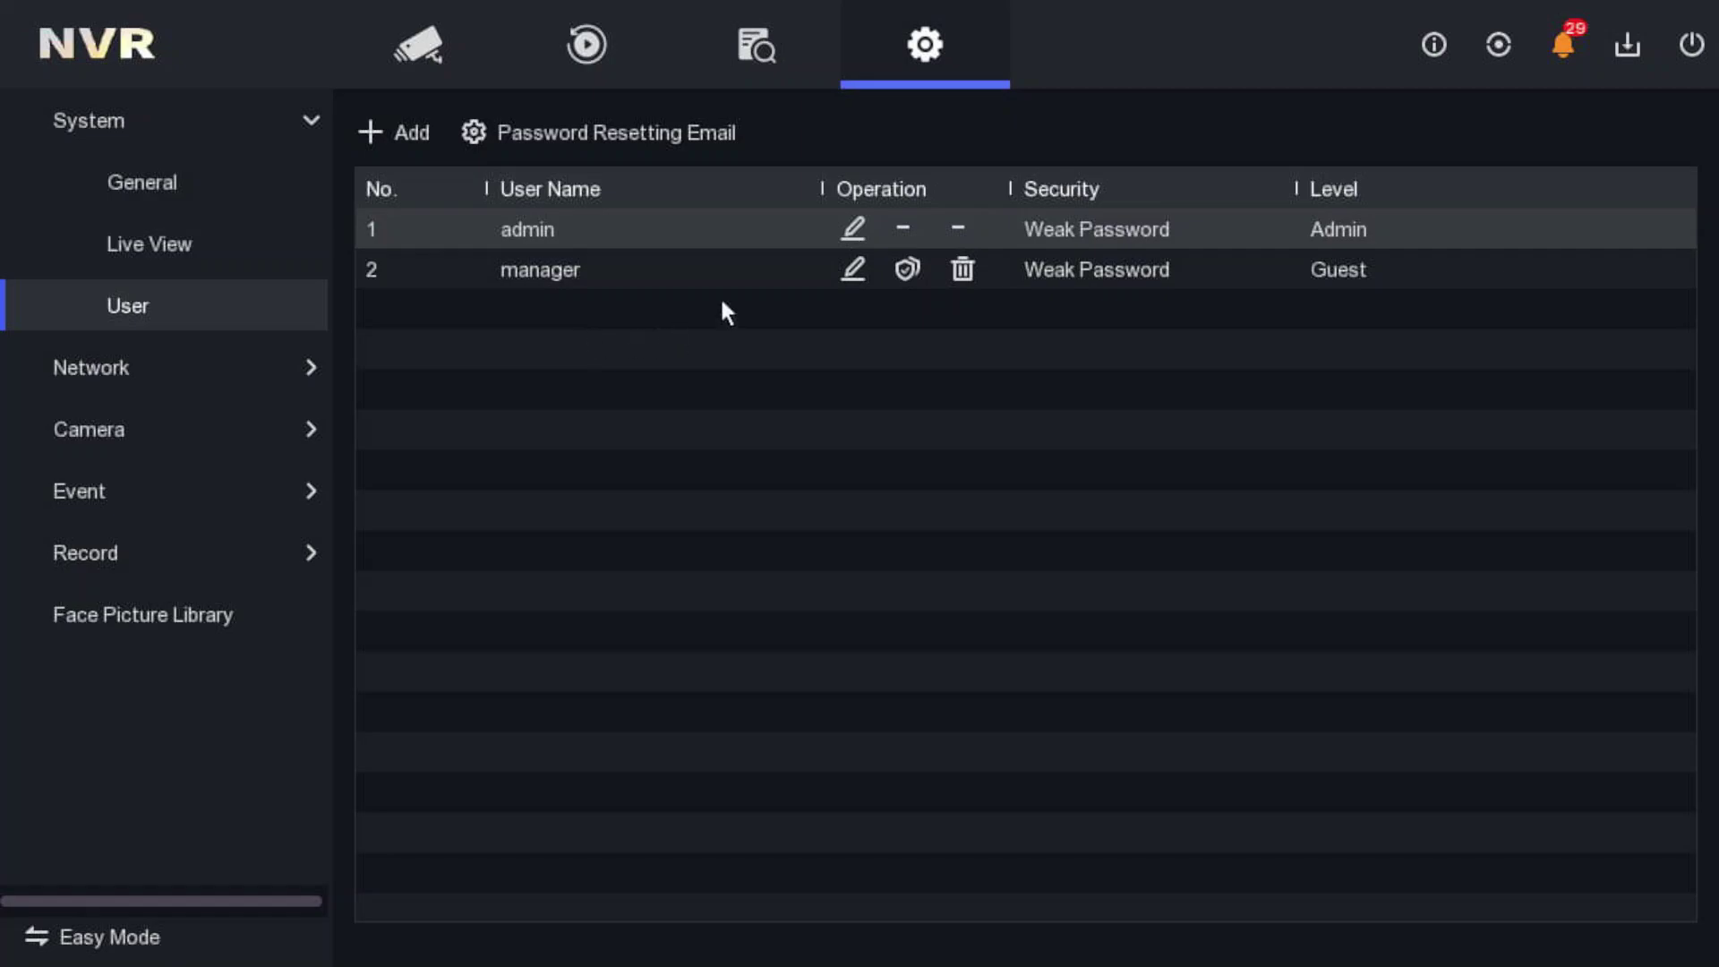
# - Go back to the Live View feeds and bring up the power options
pyautogui.click(481, 50)
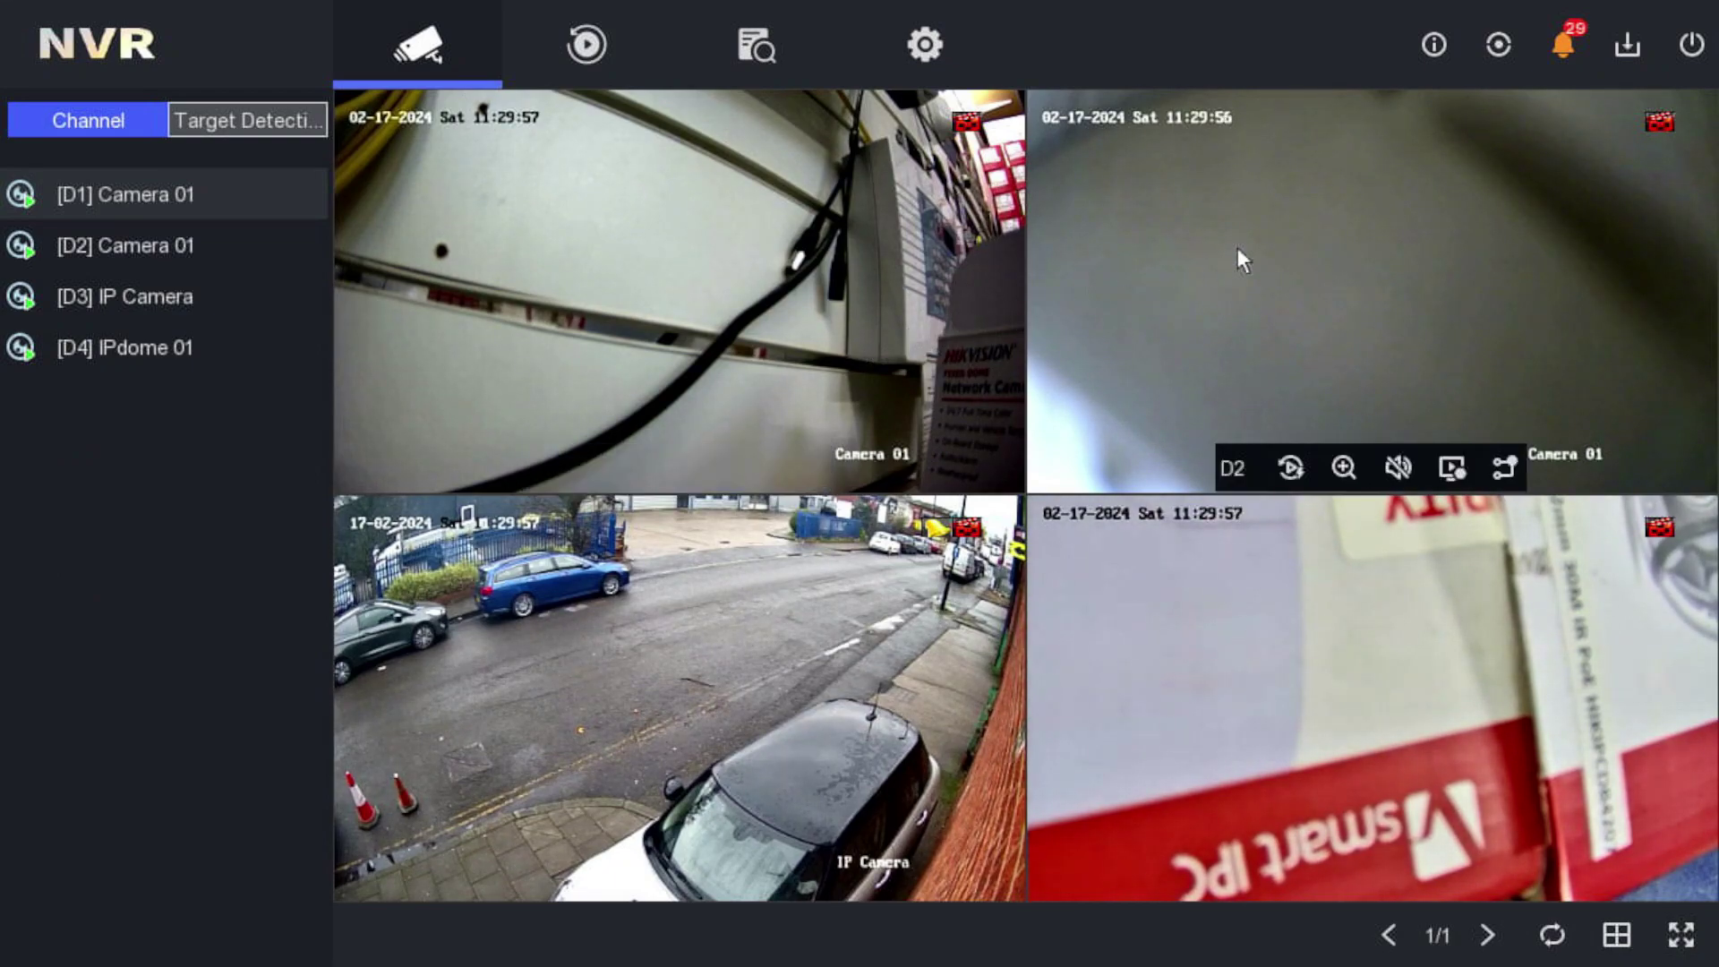
pyautogui.click(1691, 45)
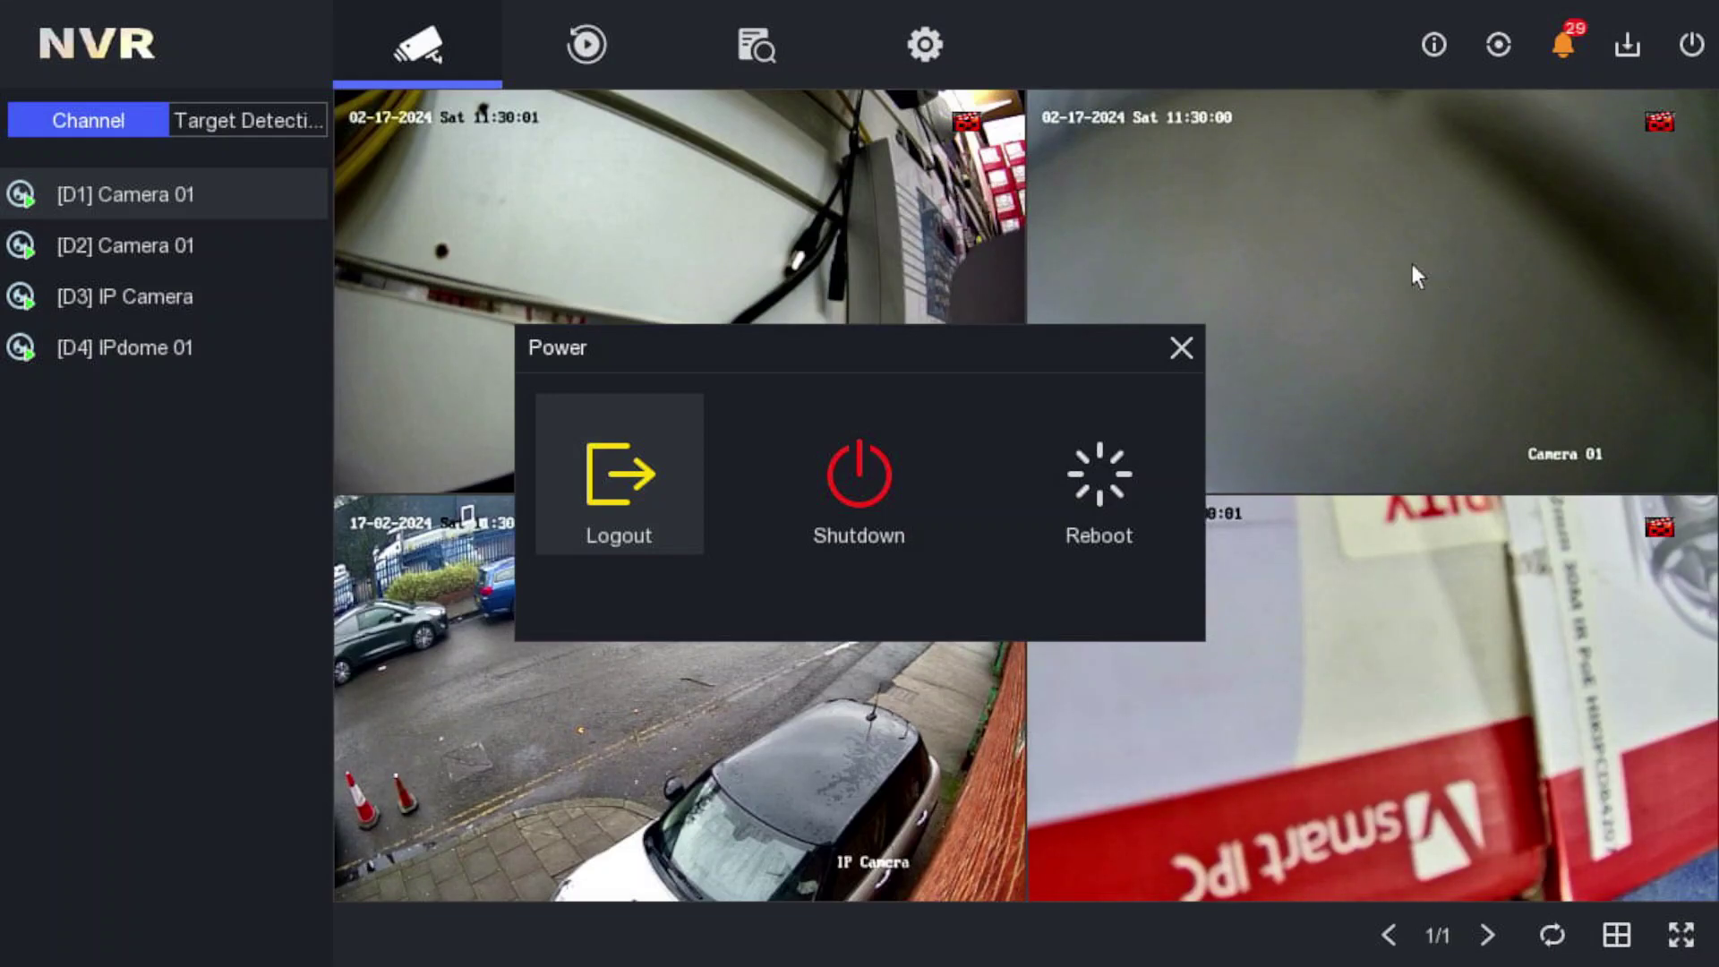
# - Log out of the admin account and confirm
pyautogui.click(610, 480)
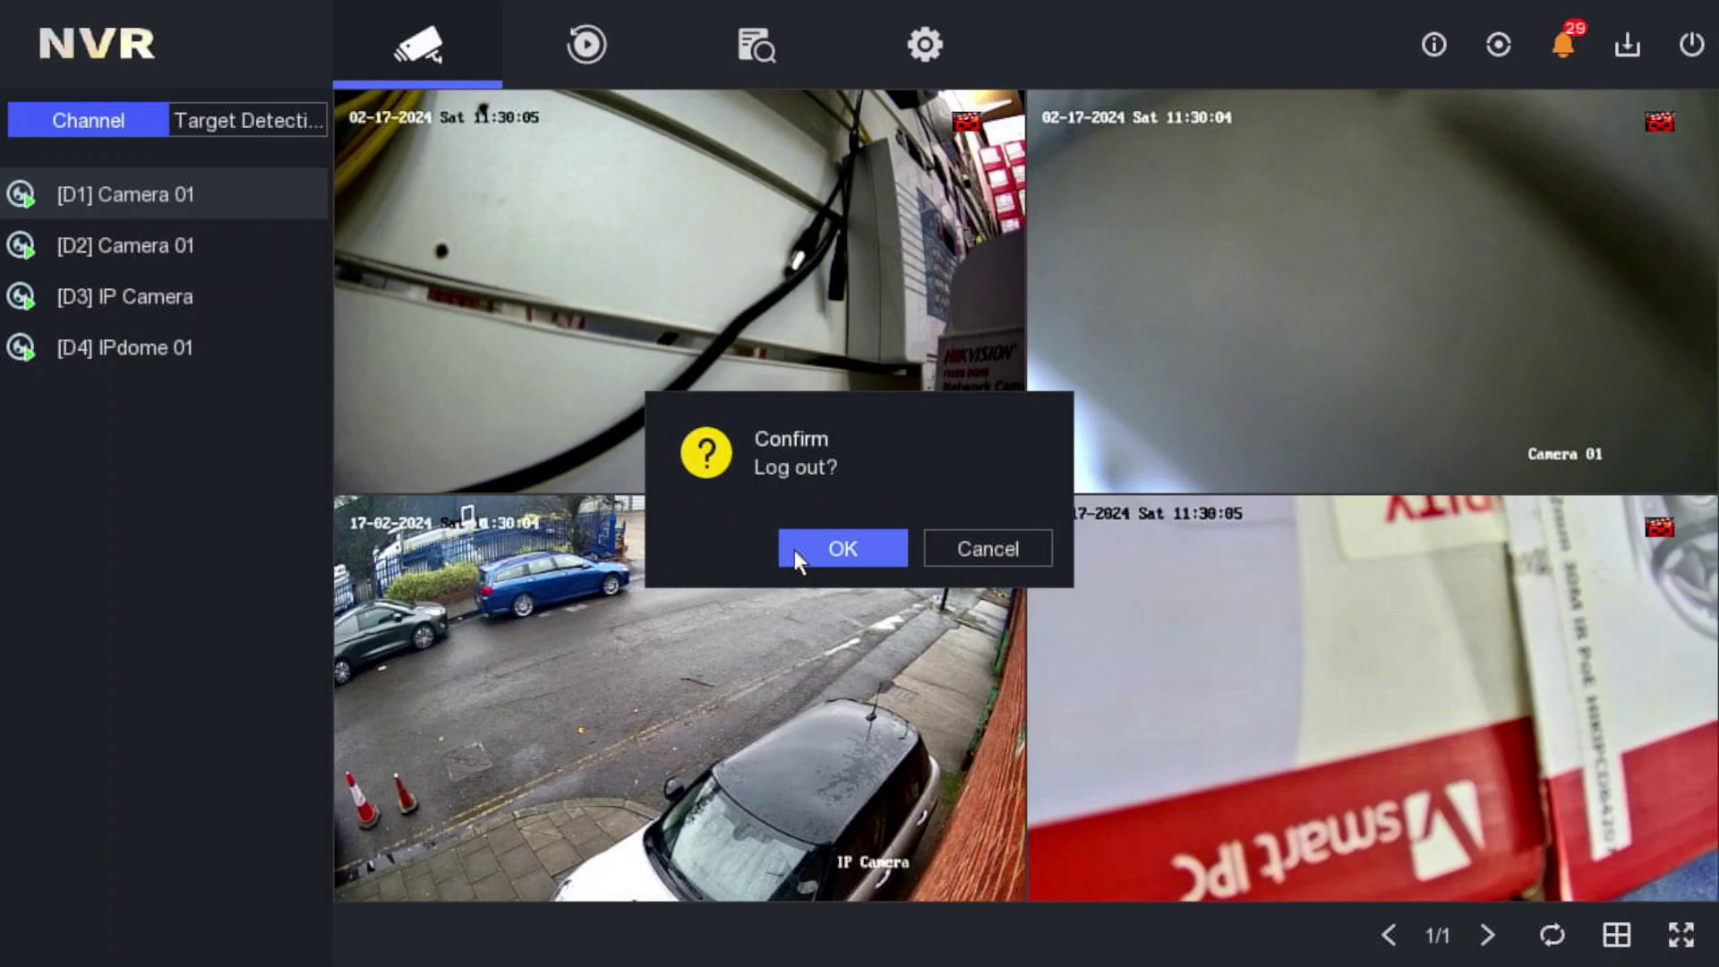
pyautogui.click(793, 550)
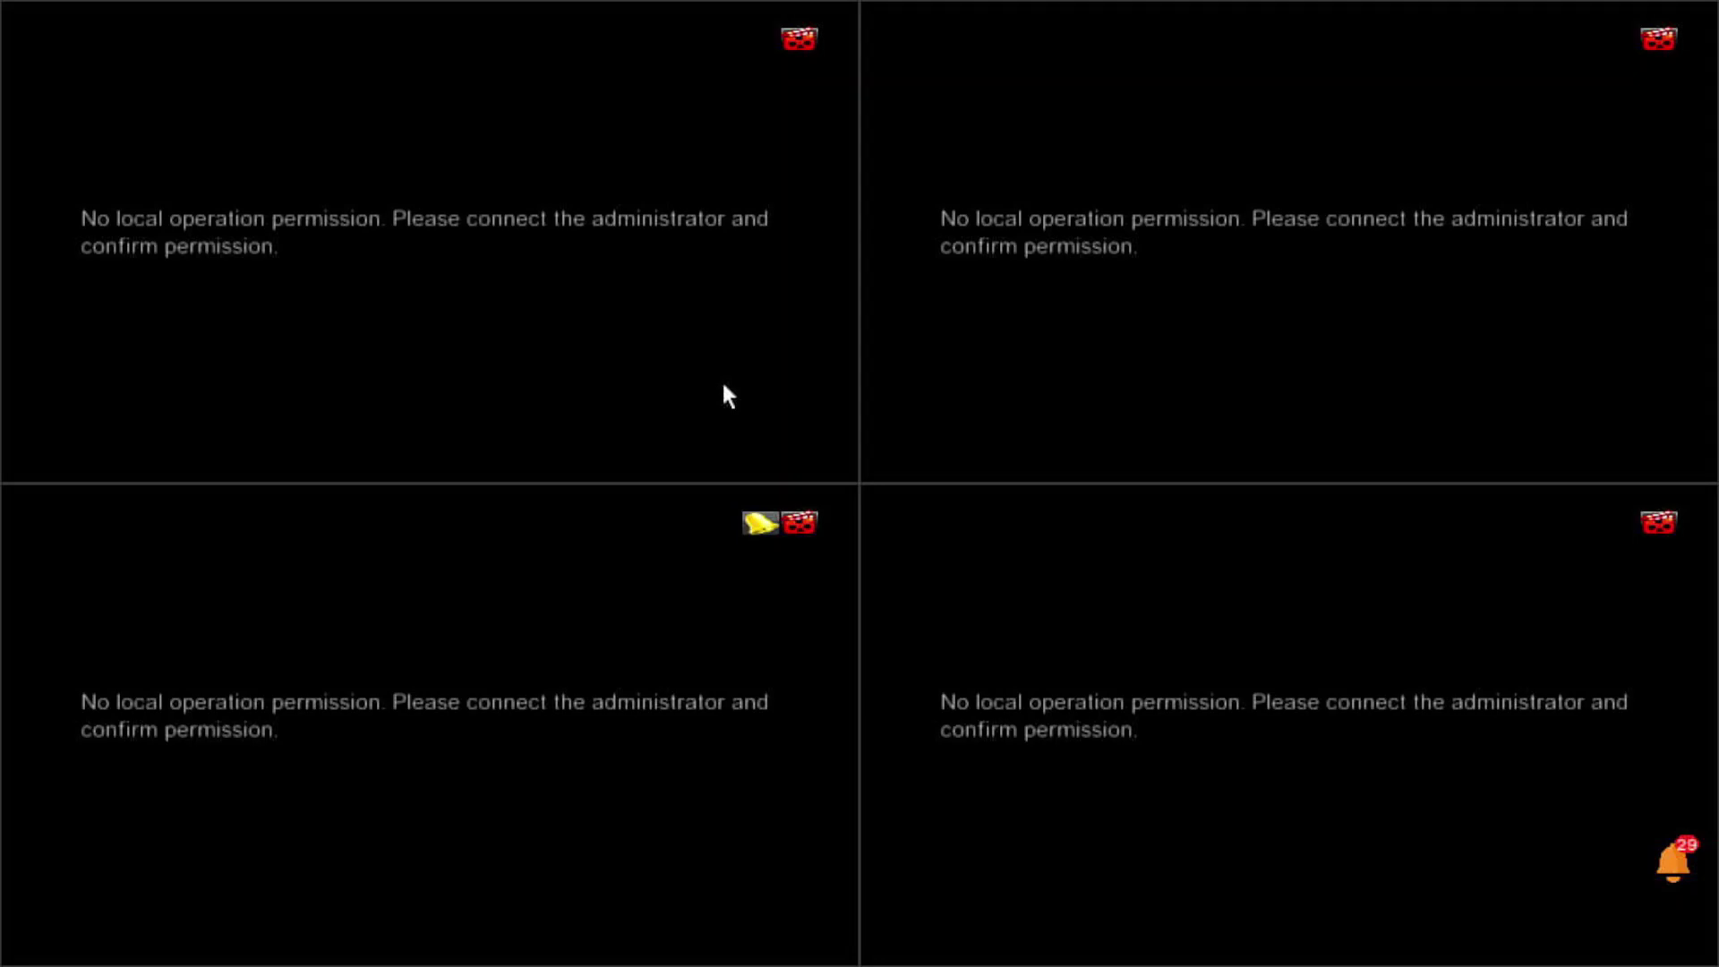
# - Bring up the username login prompt and select the manager account
pyautogui.rightClick(698, 273)
pyautogui.click(716, 293)
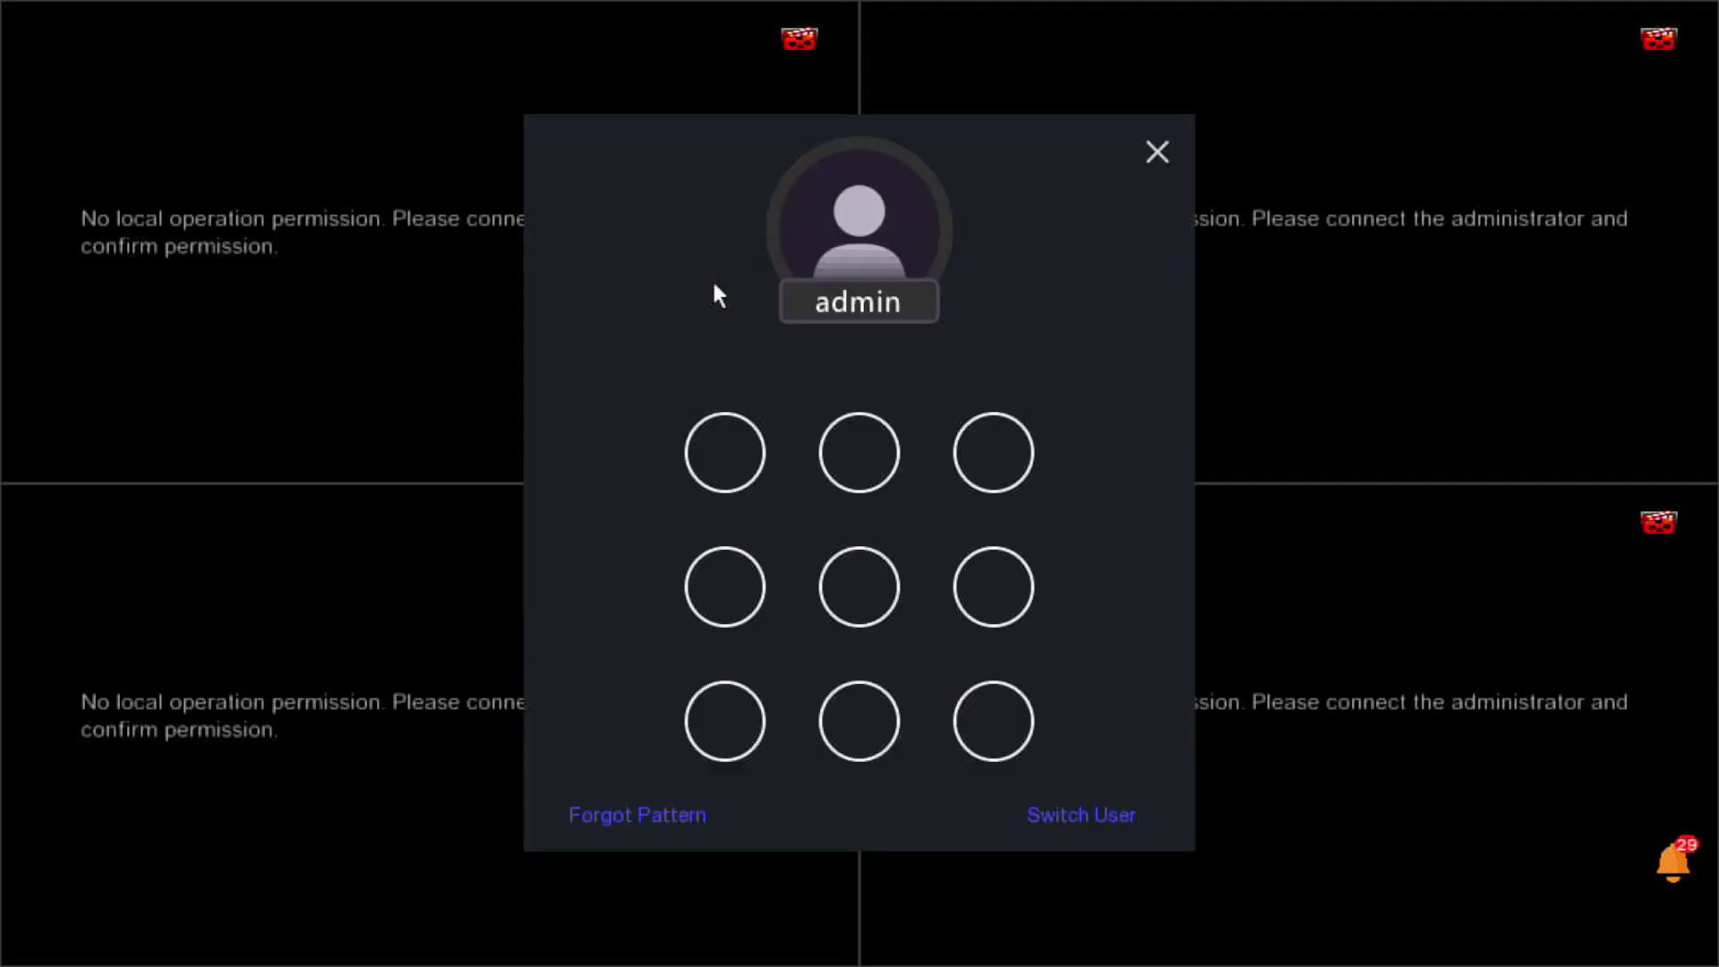
pyautogui.click(1082, 807)
pyautogui.click(816, 429)
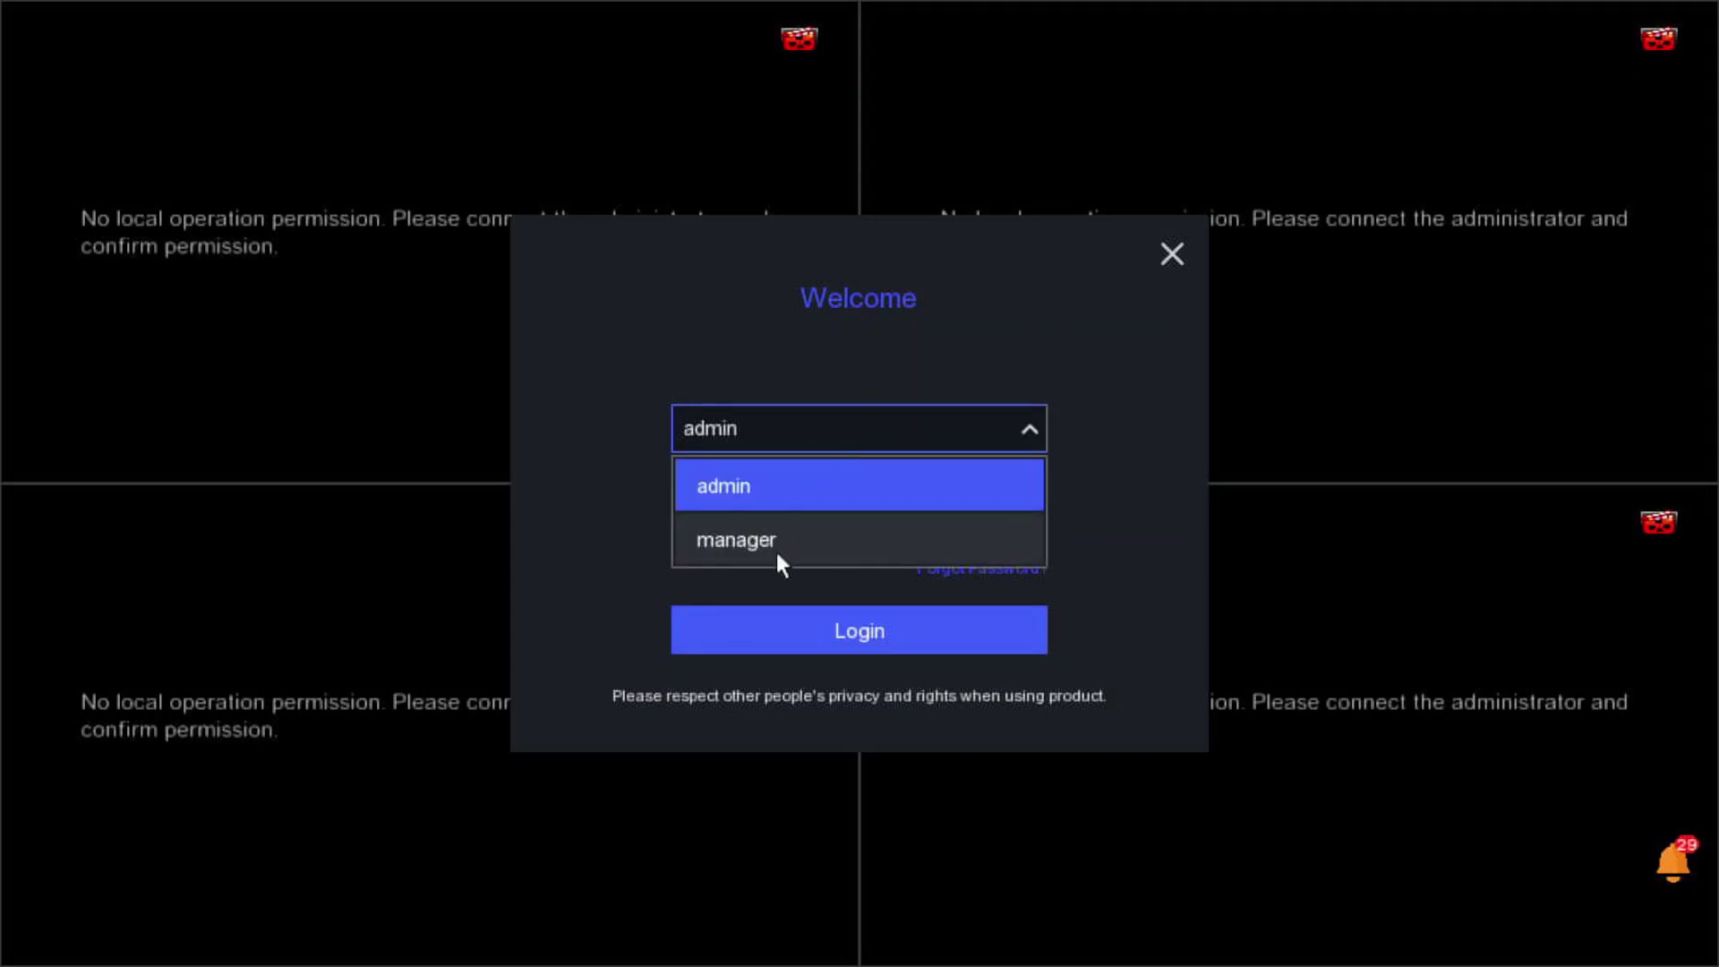
pyautogui.click(775, 548)
# - Start entering the manager password, correcting a mistyped character
pyautogui.click(762, 510)
pyautogui.click(798, 270)
pyautogui.click(787, 273)
pyautogui.click(778, 324)
pyautogui.click(926, 264)
pyautogui.click(1029, 498)
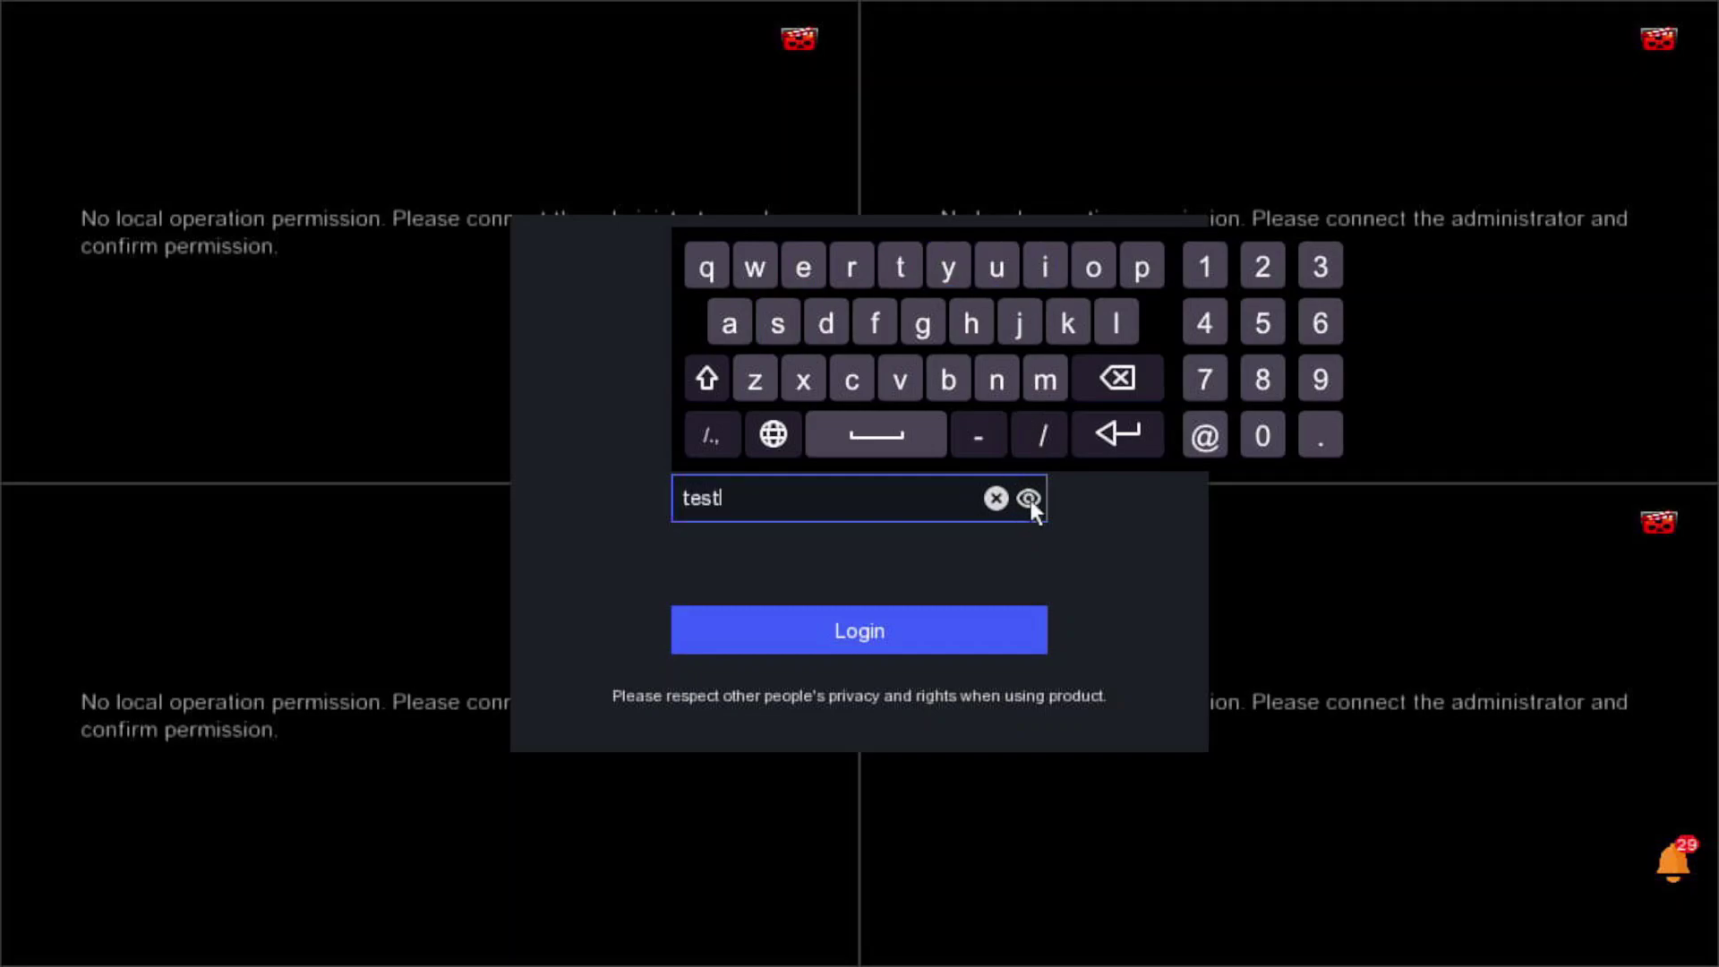
pyautogui.click(940, 336)
pyautogui.click(1119, 376)
# - Finish the manager password and log in as manager
pyautogui.click(1041, 261)
pyautogui.click(996, 379)
pyautogui.click(930, 328)
pyautogui.click(1205, 266)
pyautogui.click(1262, 266)
pyautogui.click(1319, 266)
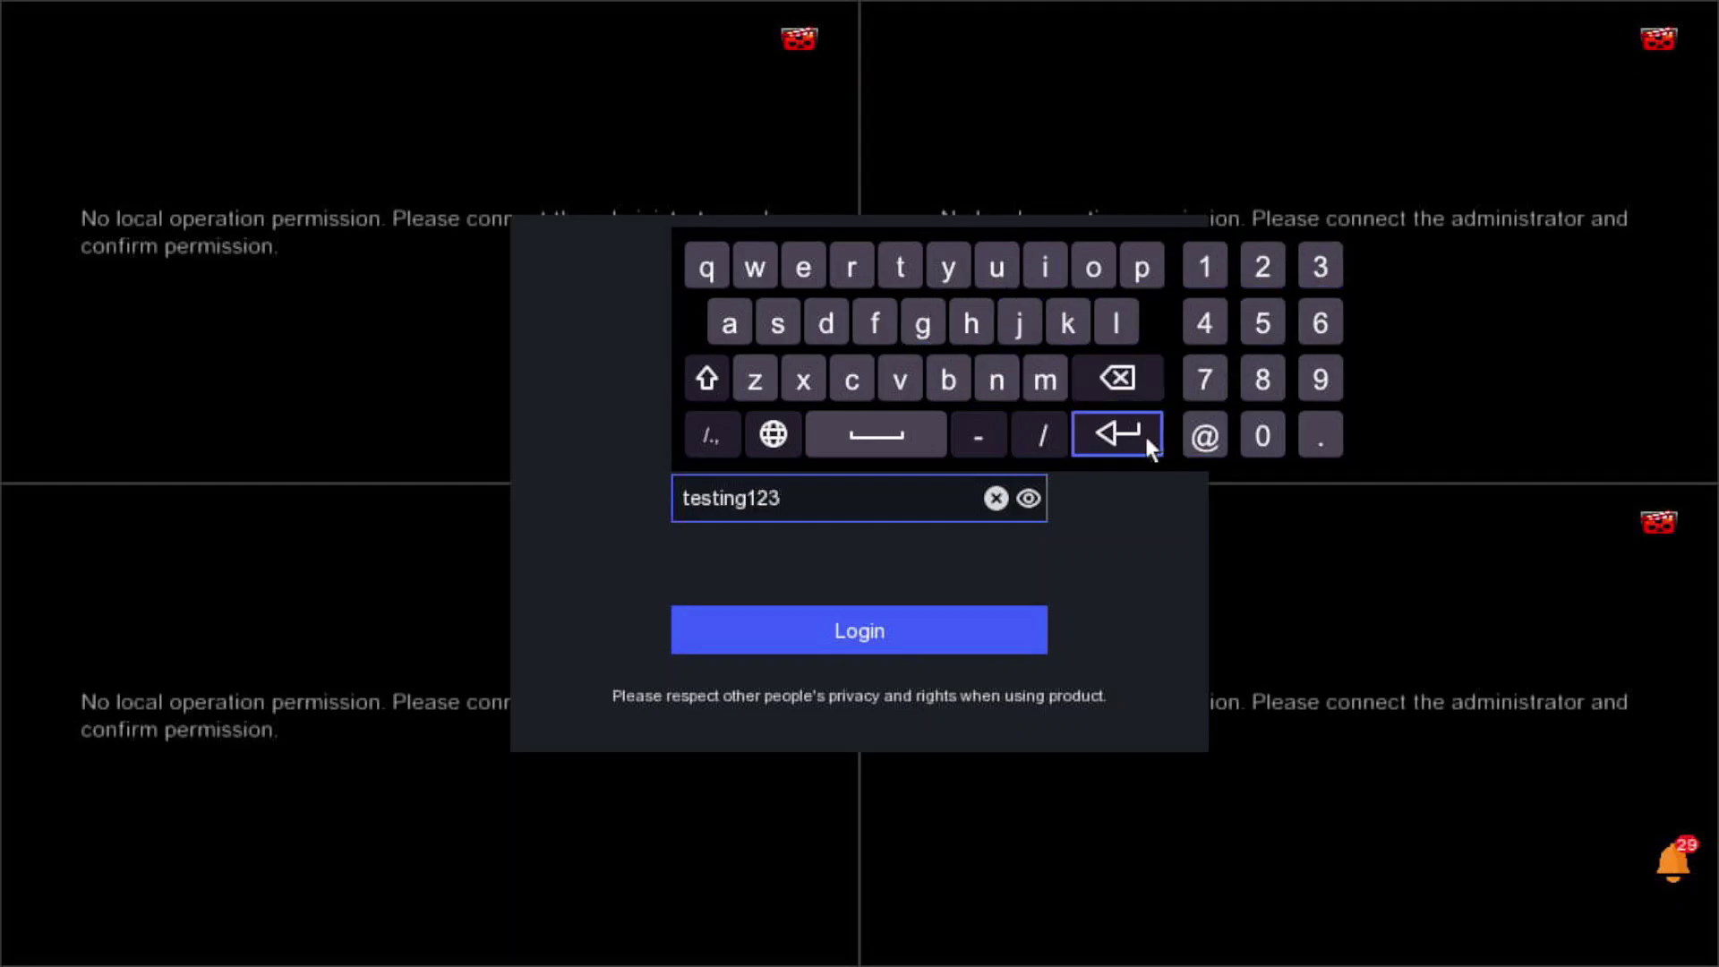
pyautogui.click(1141, 435)
pyautogui.click(940, 634)
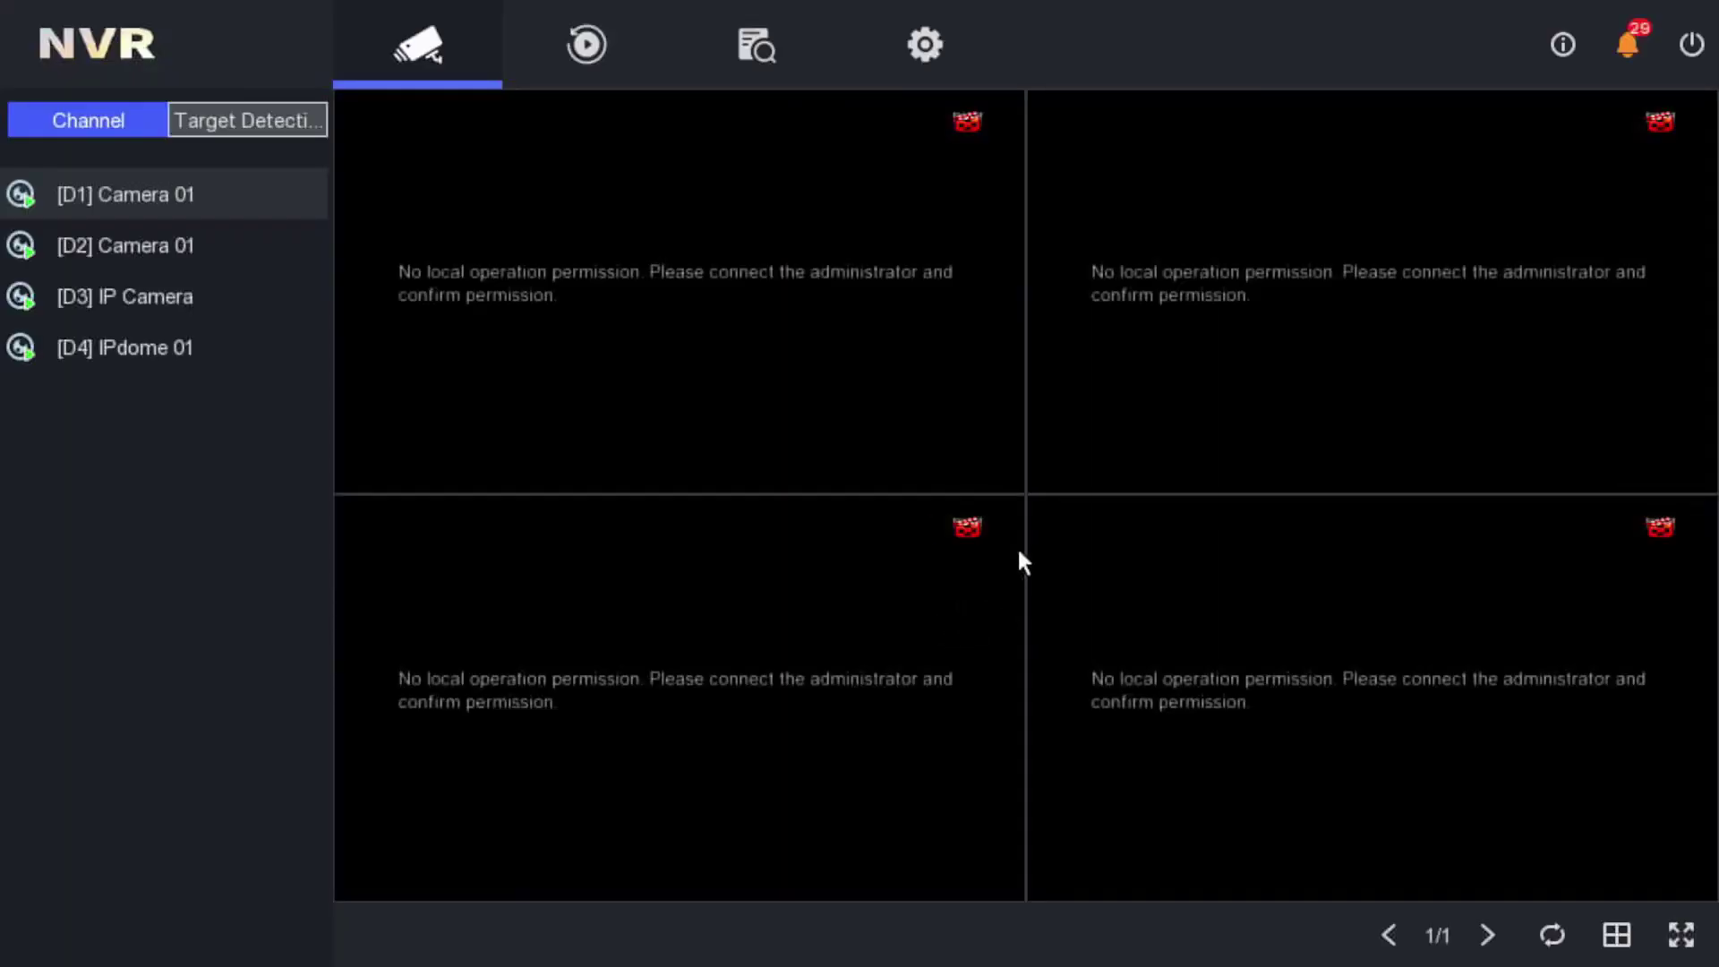
pyautogui.click(586, 43)
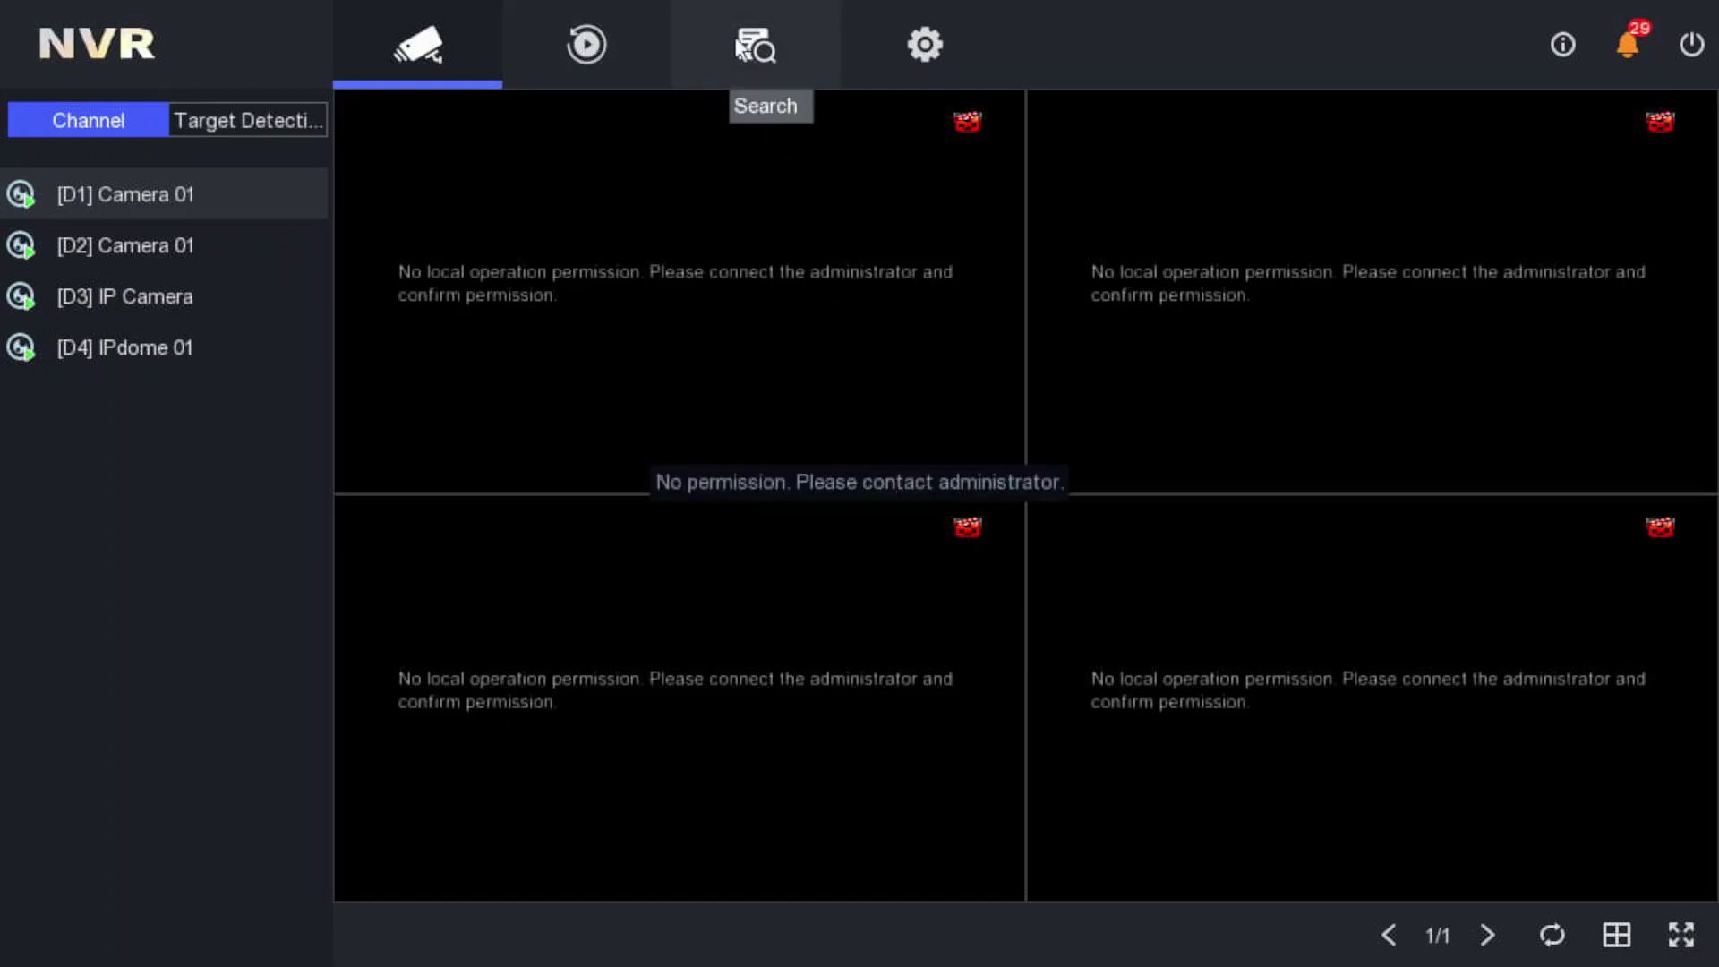
pyautogui.click(924, 45)
pyautogui.click(218, 356)
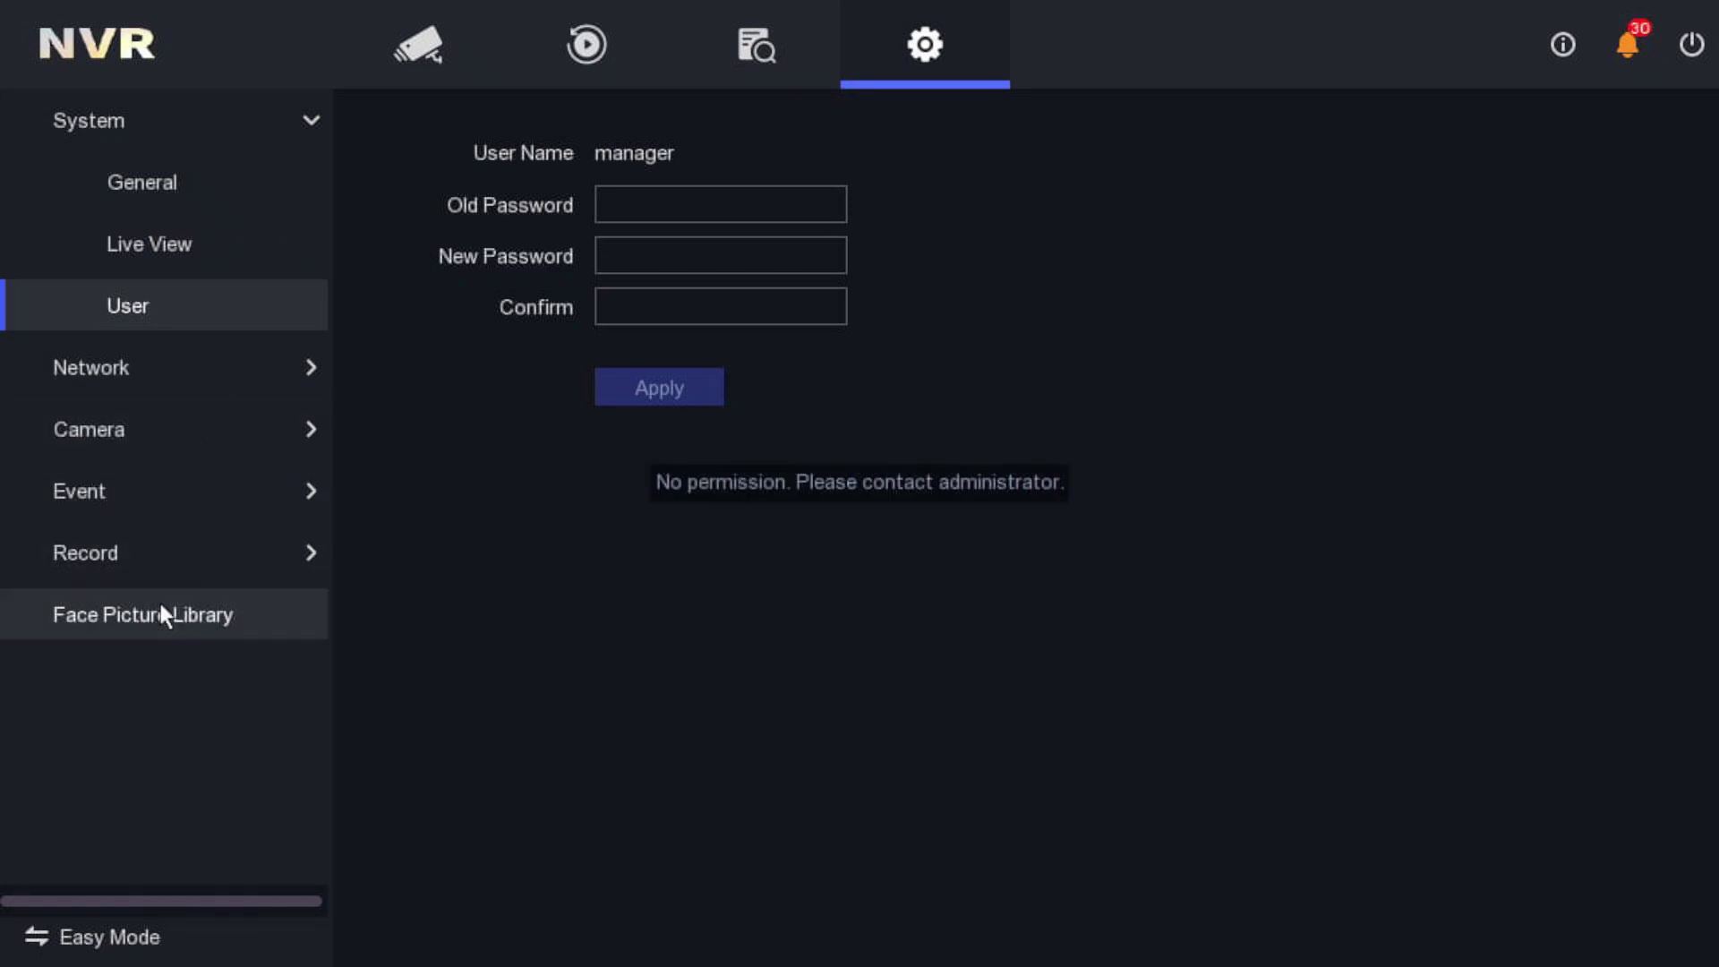
pyautogui.click(419, 42)
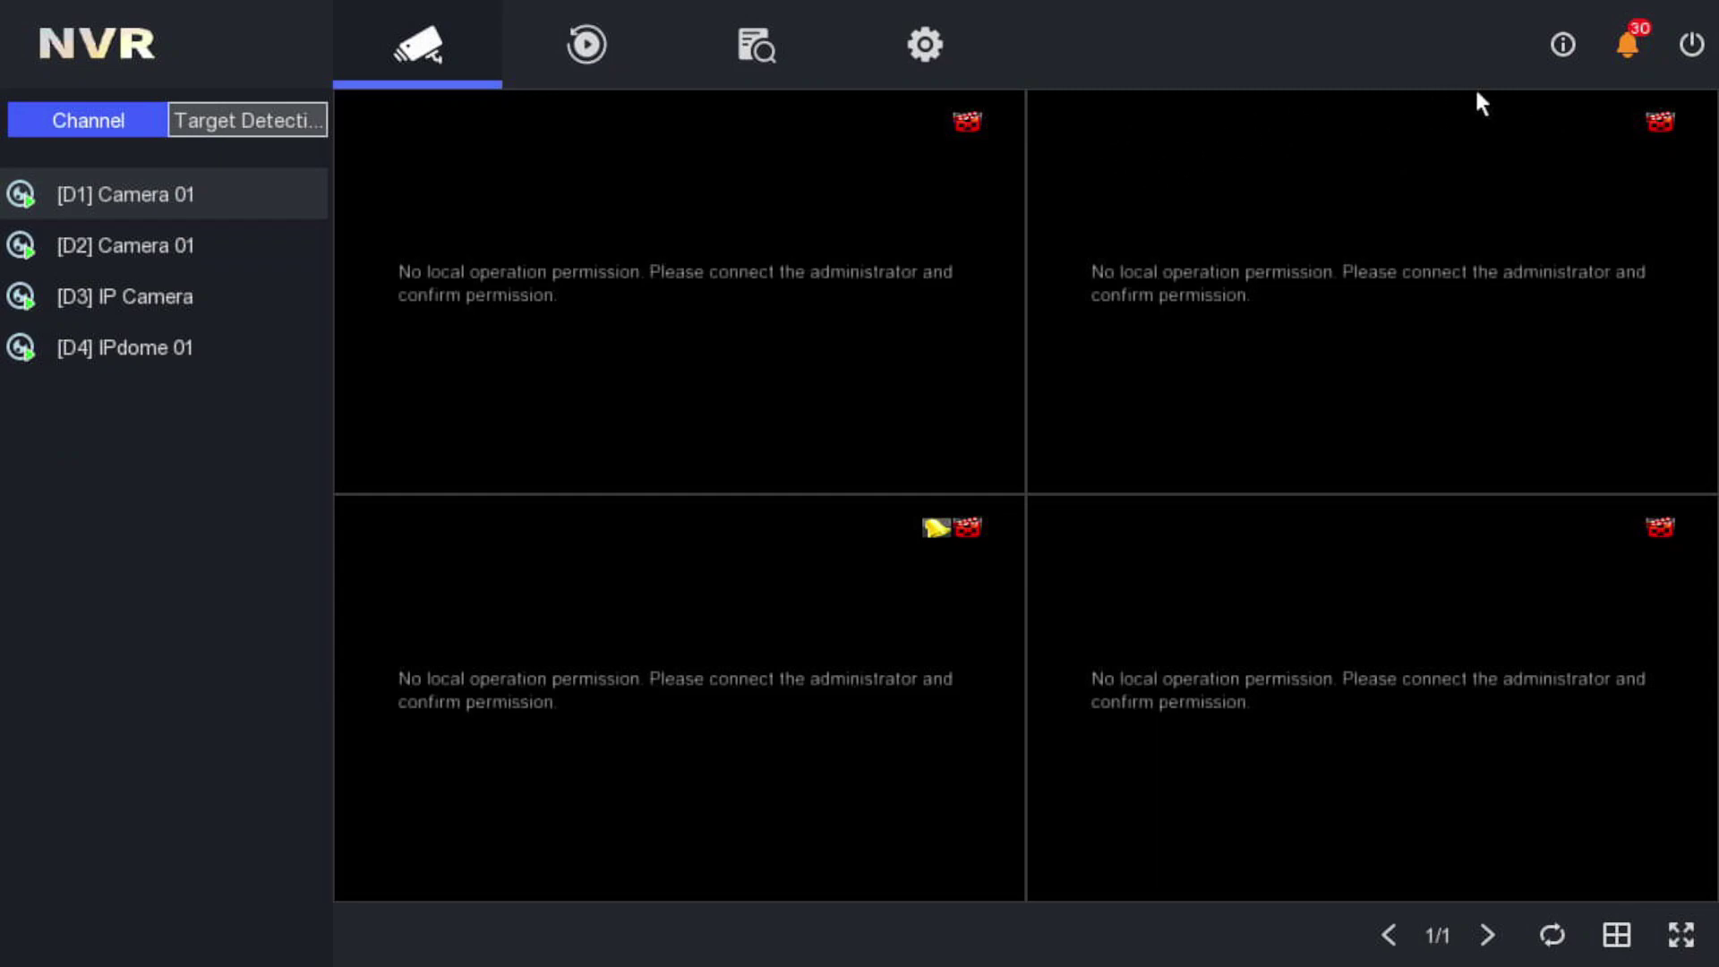
# - Log the manager user out of the NVR
pyautogui.click(1692, 45)
pyautogui.click(905, 475)
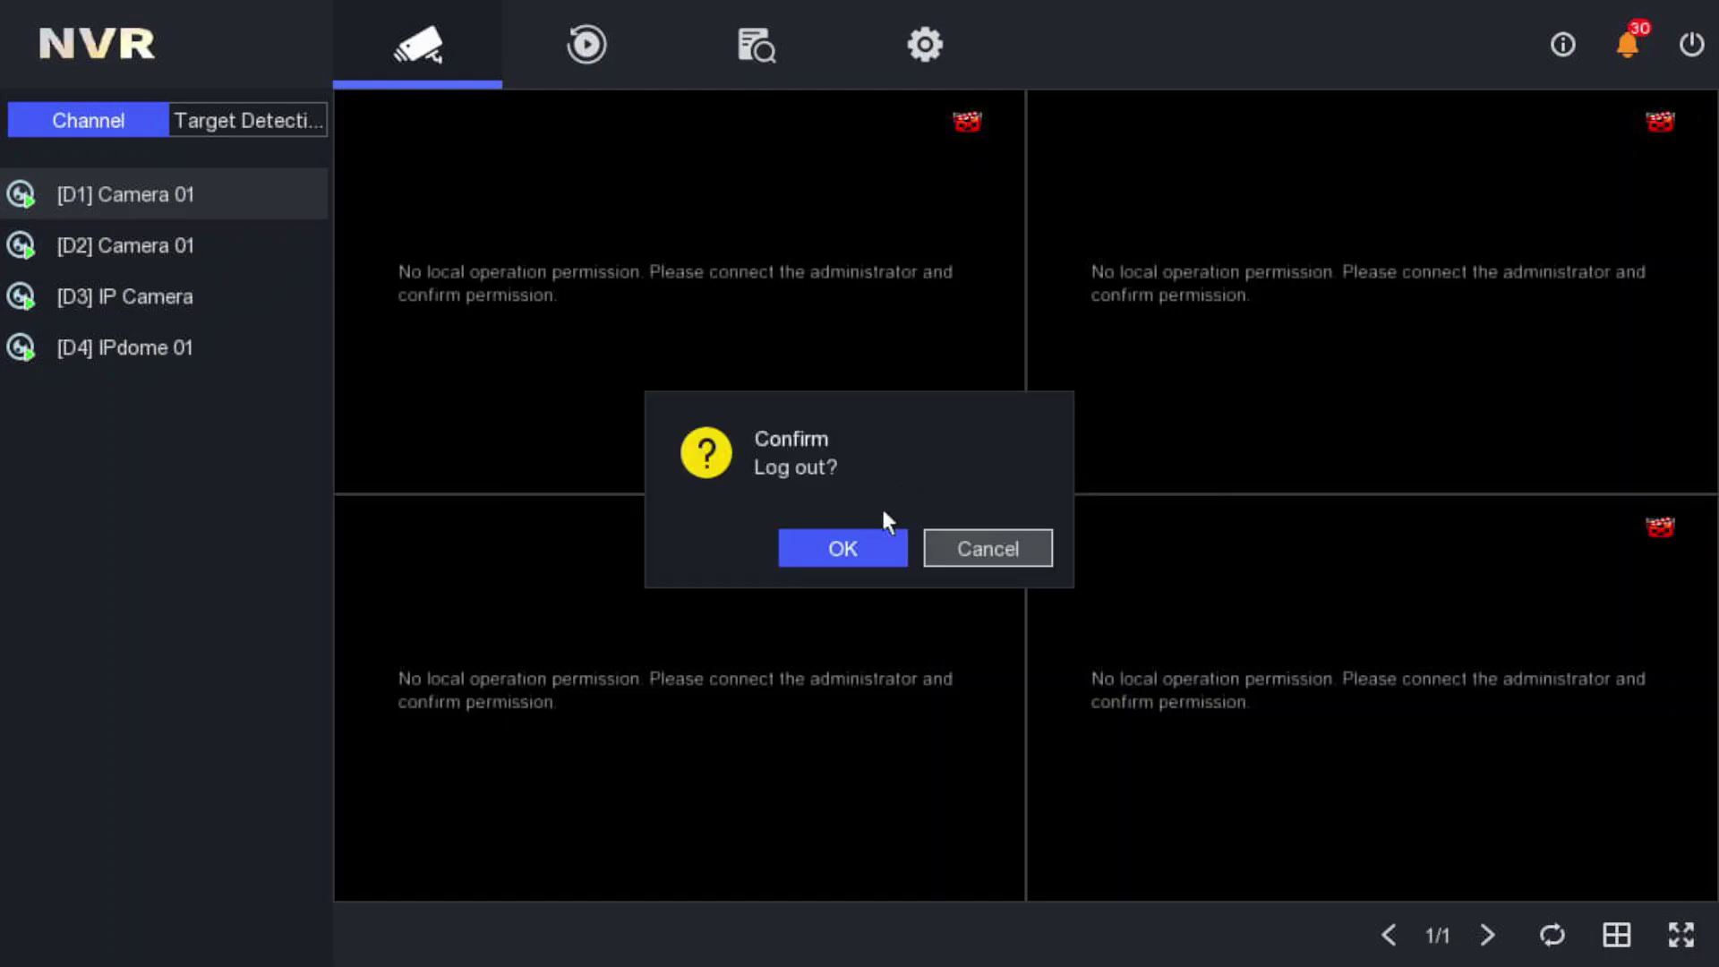
pyautogui.click(865, 548)
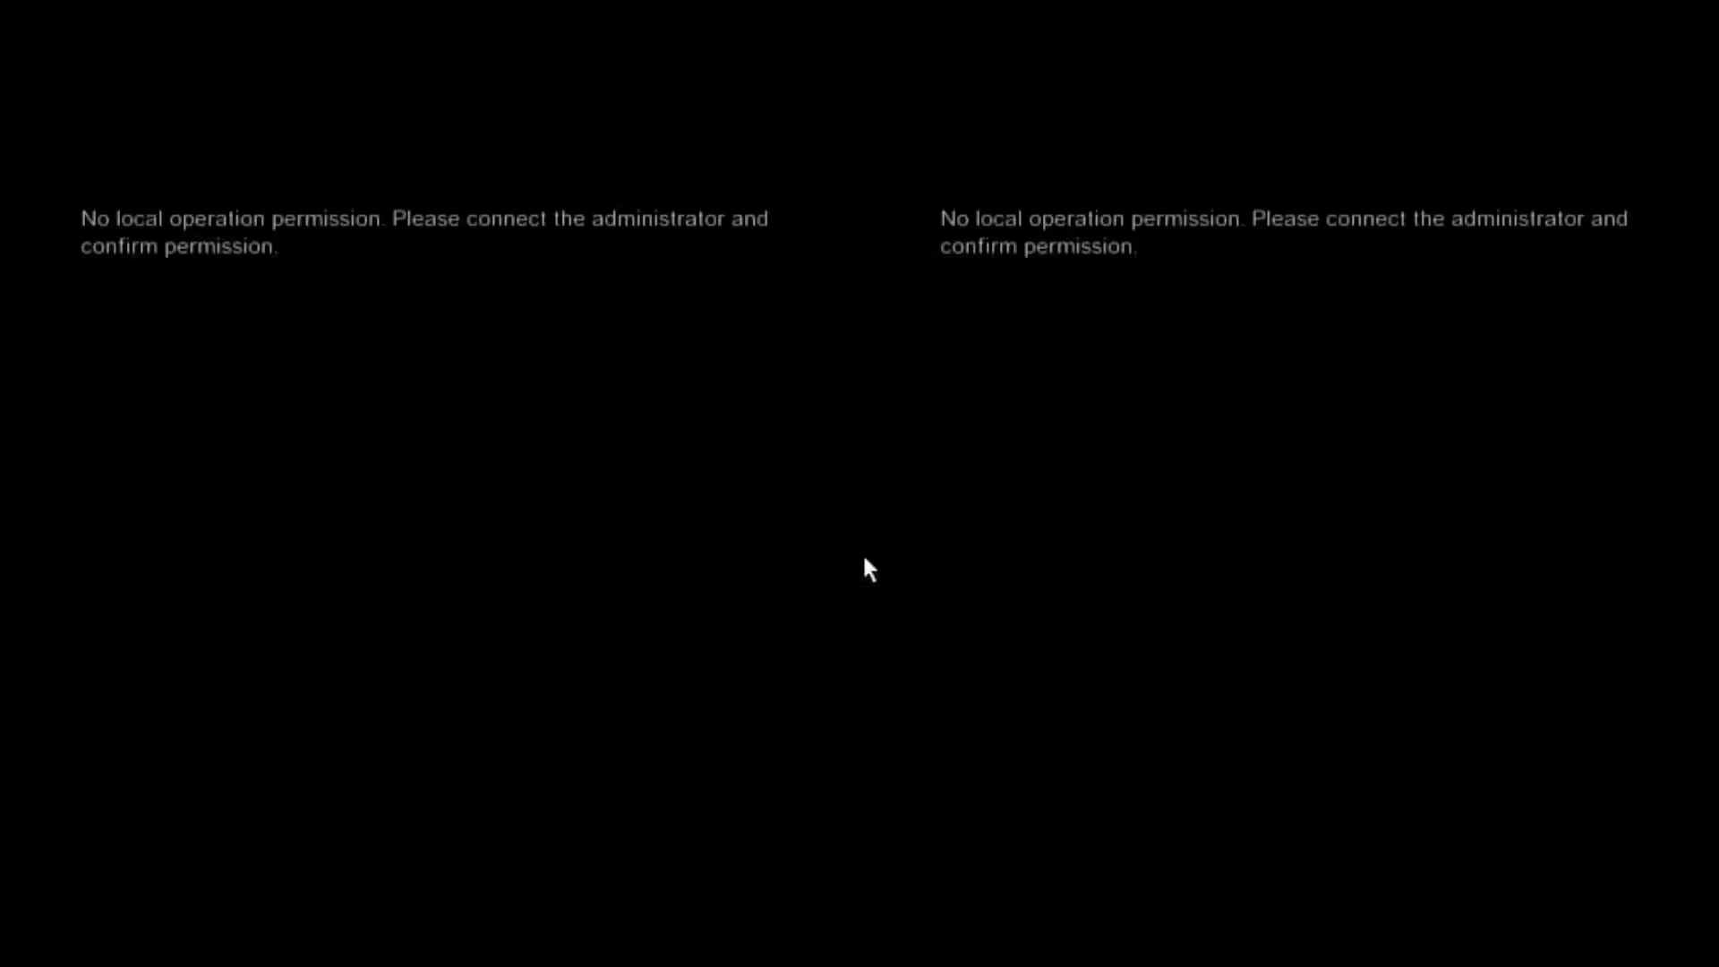
# - Bring up the username login prompt and select the admin account
pyautogui.rightClick(725, 258)
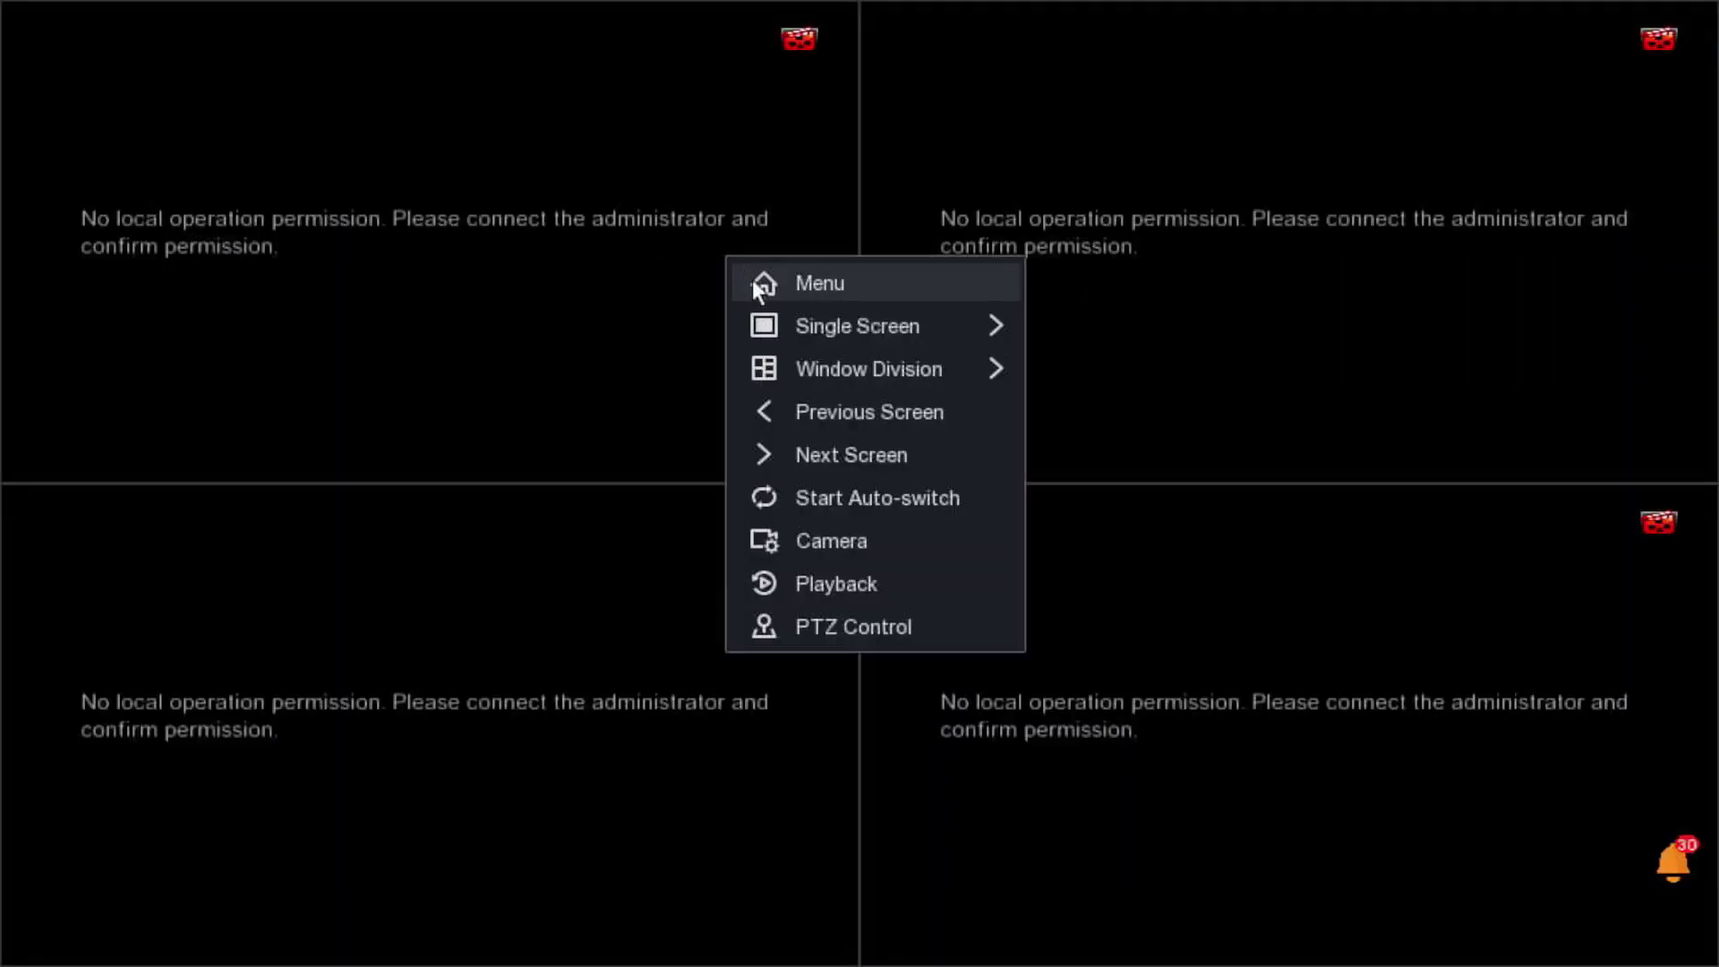
pyautogui.click(759, 287)
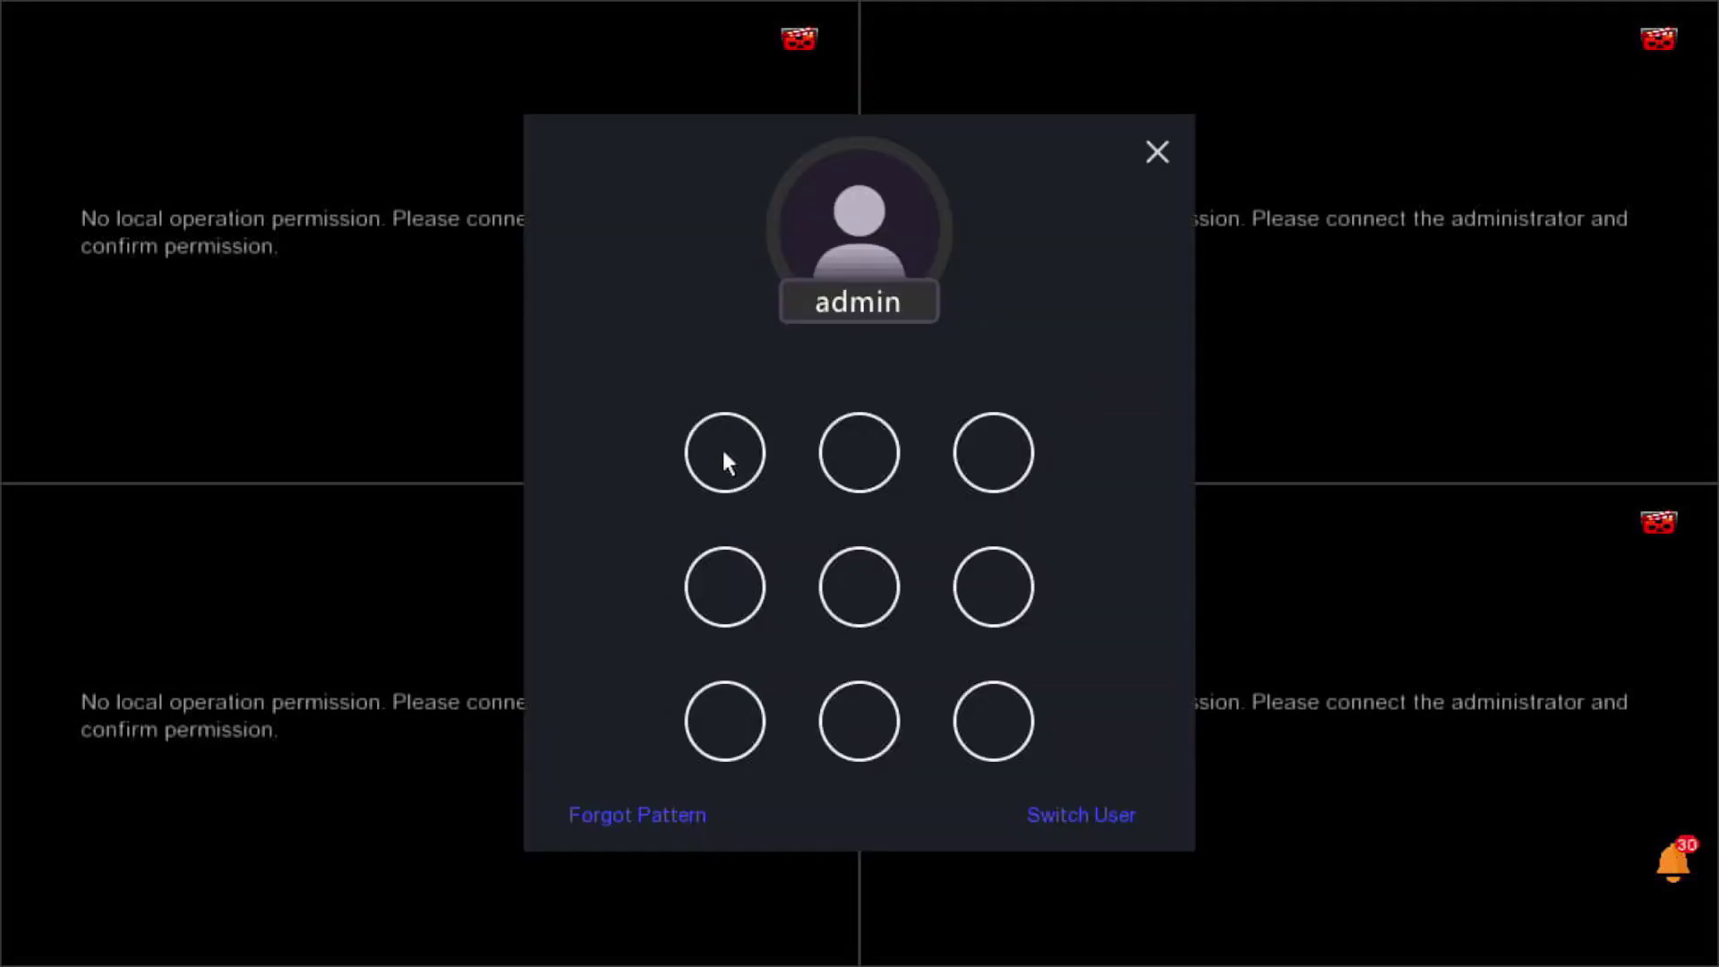
pyautogui.click(1077, 815)
pyautogui.click(855, 437)
pyautogui.click(808, 472)
# - Enter the admin password on the on-screen keyboard and log in as admin
pyautogui.click(780, 488)
pyautogui.click(971, 322)
pyautogui.click(1046, 269)
pyautogui.click(1114, 321)
pyautogui.click(1026, 495)
pyautogui.click(886, 261)
pyautogui.click(1077, 274)
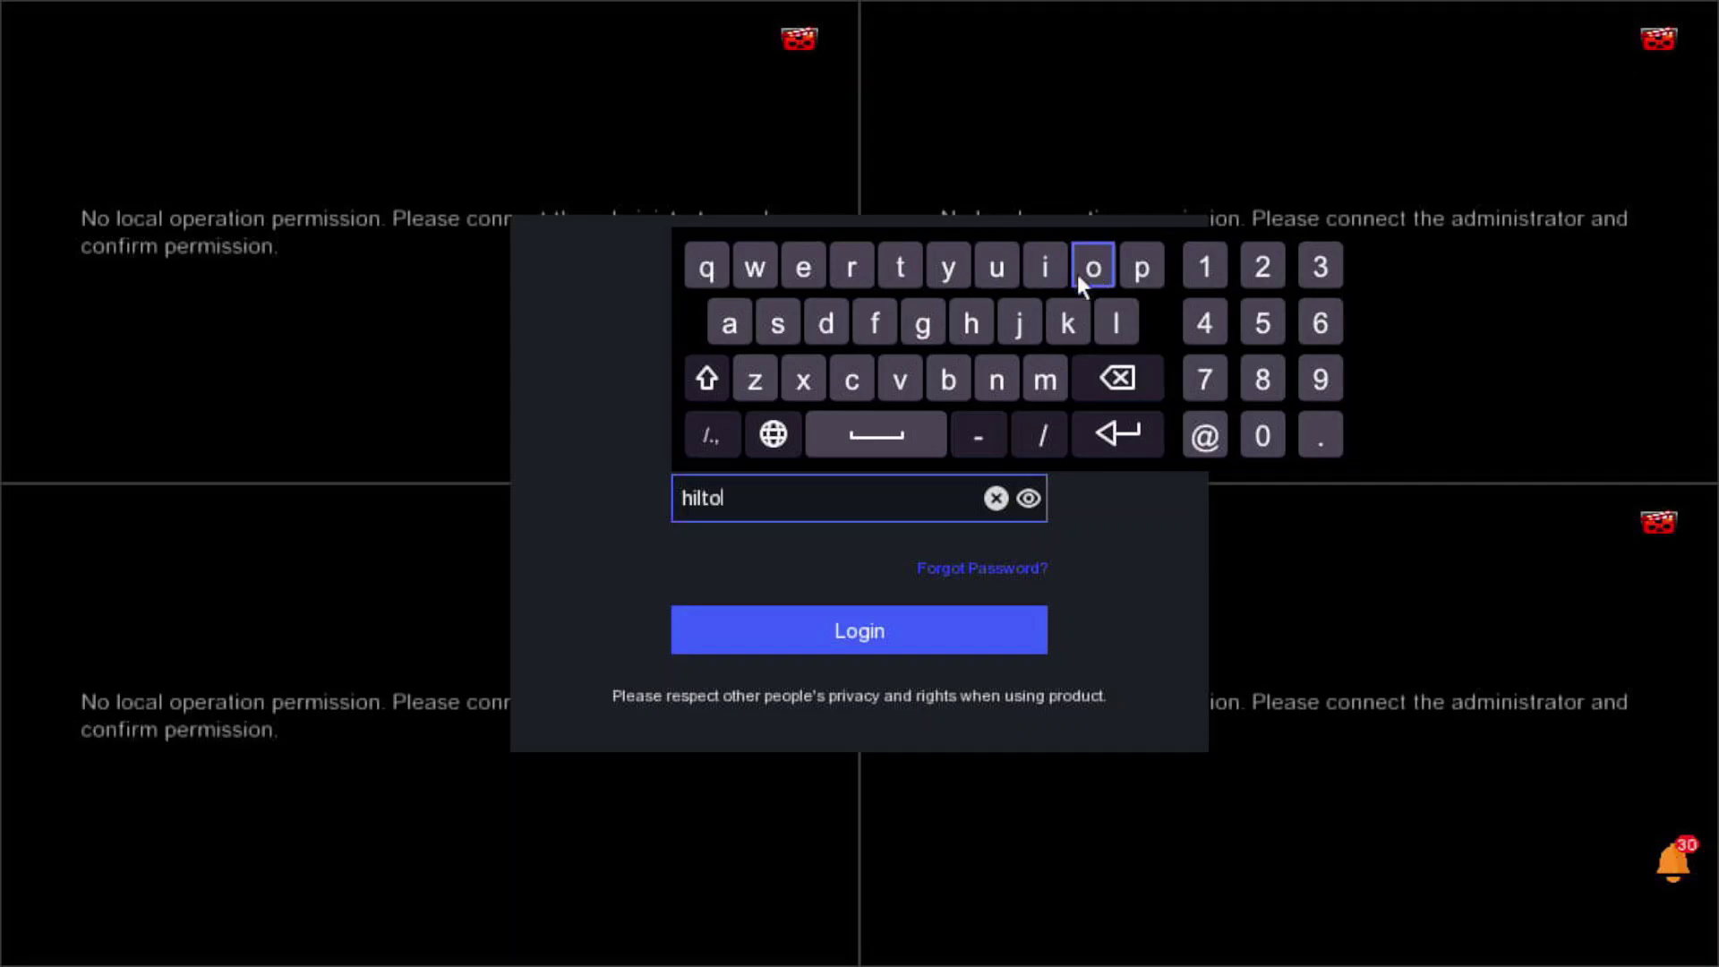
pyautogui.click(996, 379)
pyautogui.click(1211, 267)
pyautogui.click(1255, 266)
pyautogui.click(1312, 268)
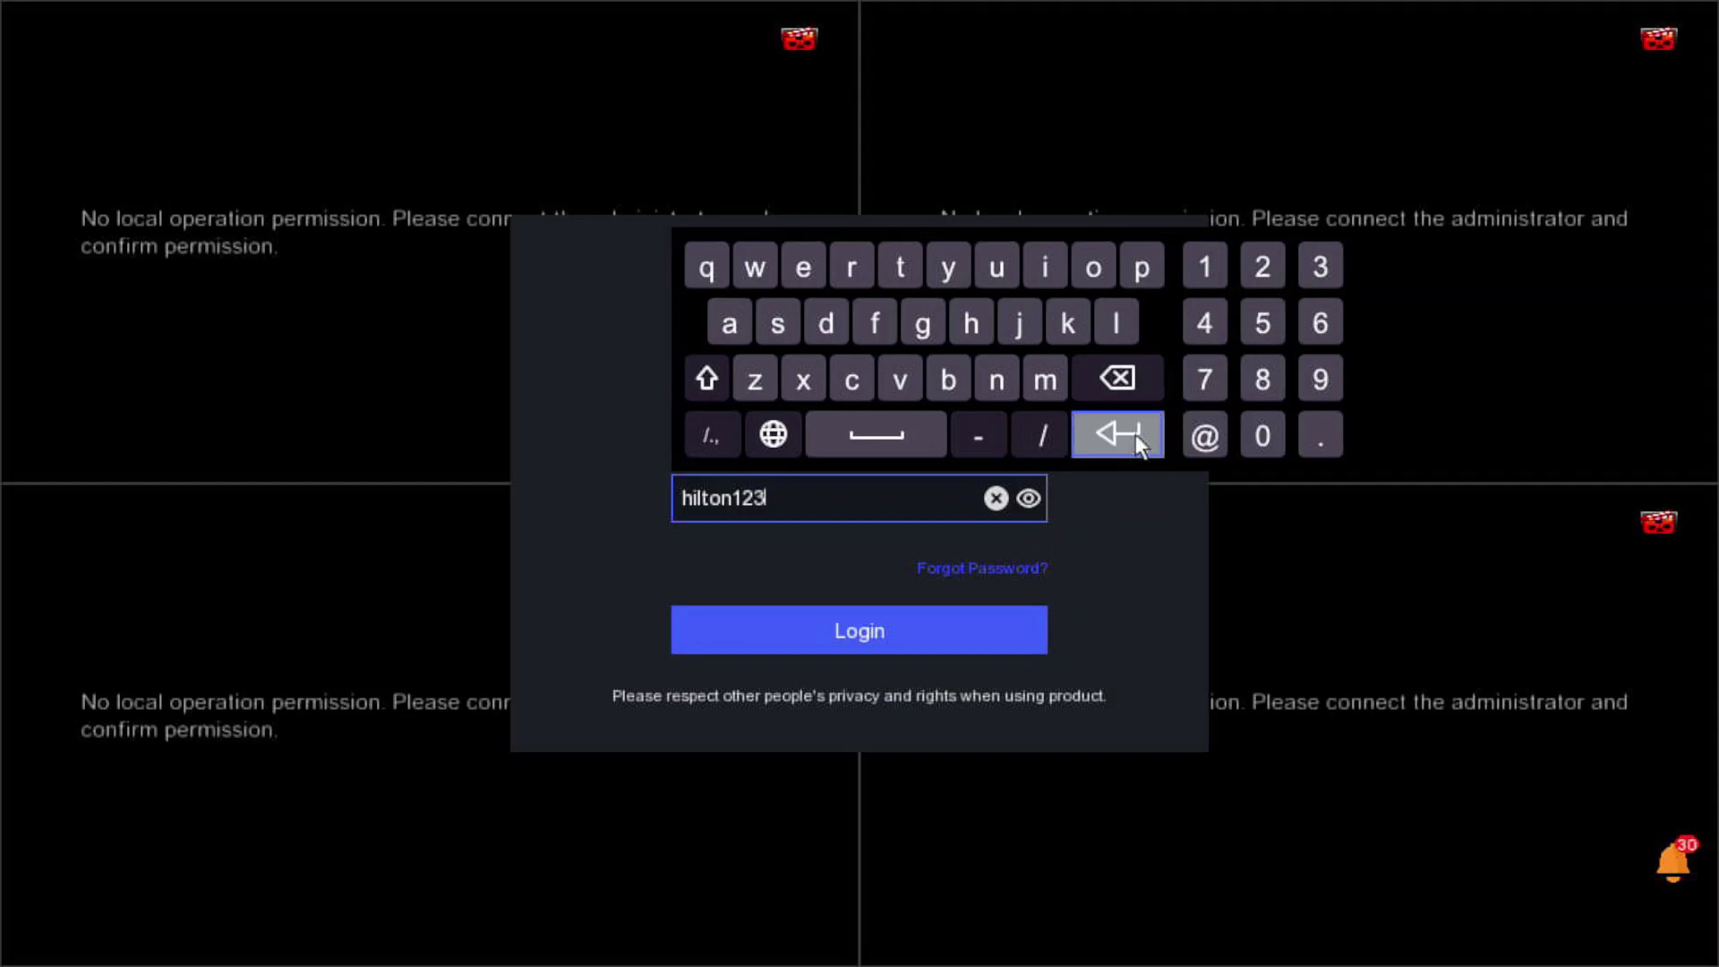
pyautogui.click(1135, 433)
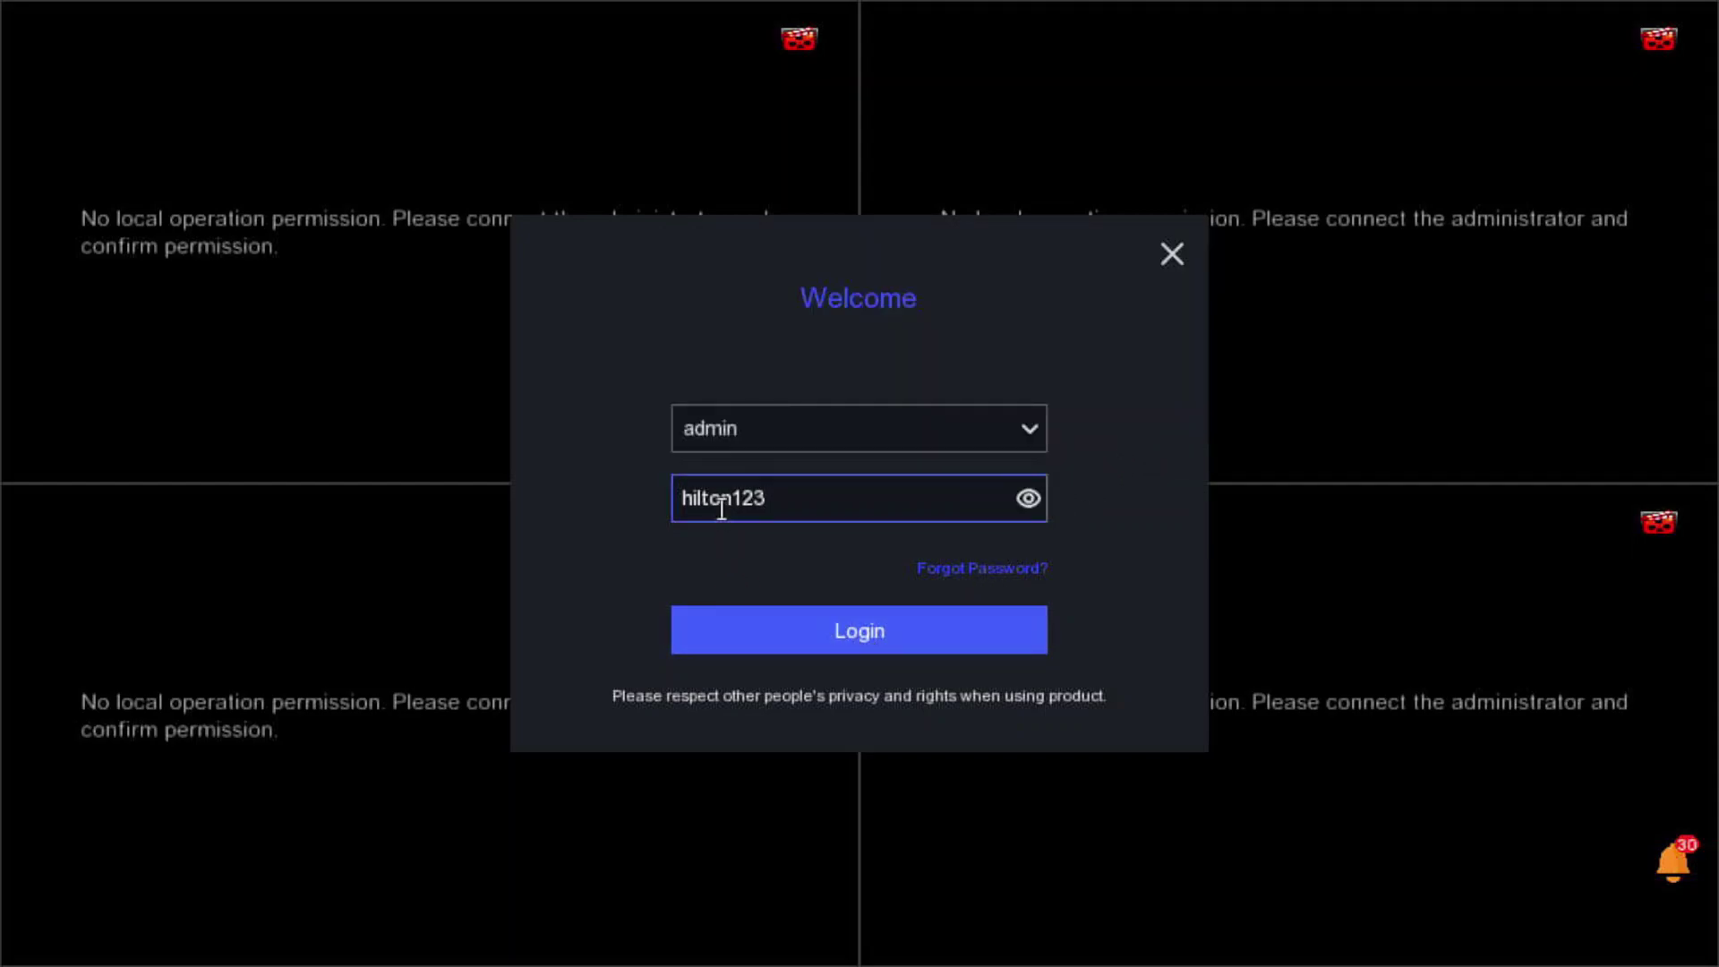
pyautogui.click(797, 631)
# - Show the four camera feeds full screen, return to the menu, and open power options
pyautogui.moveTo(818, 319)
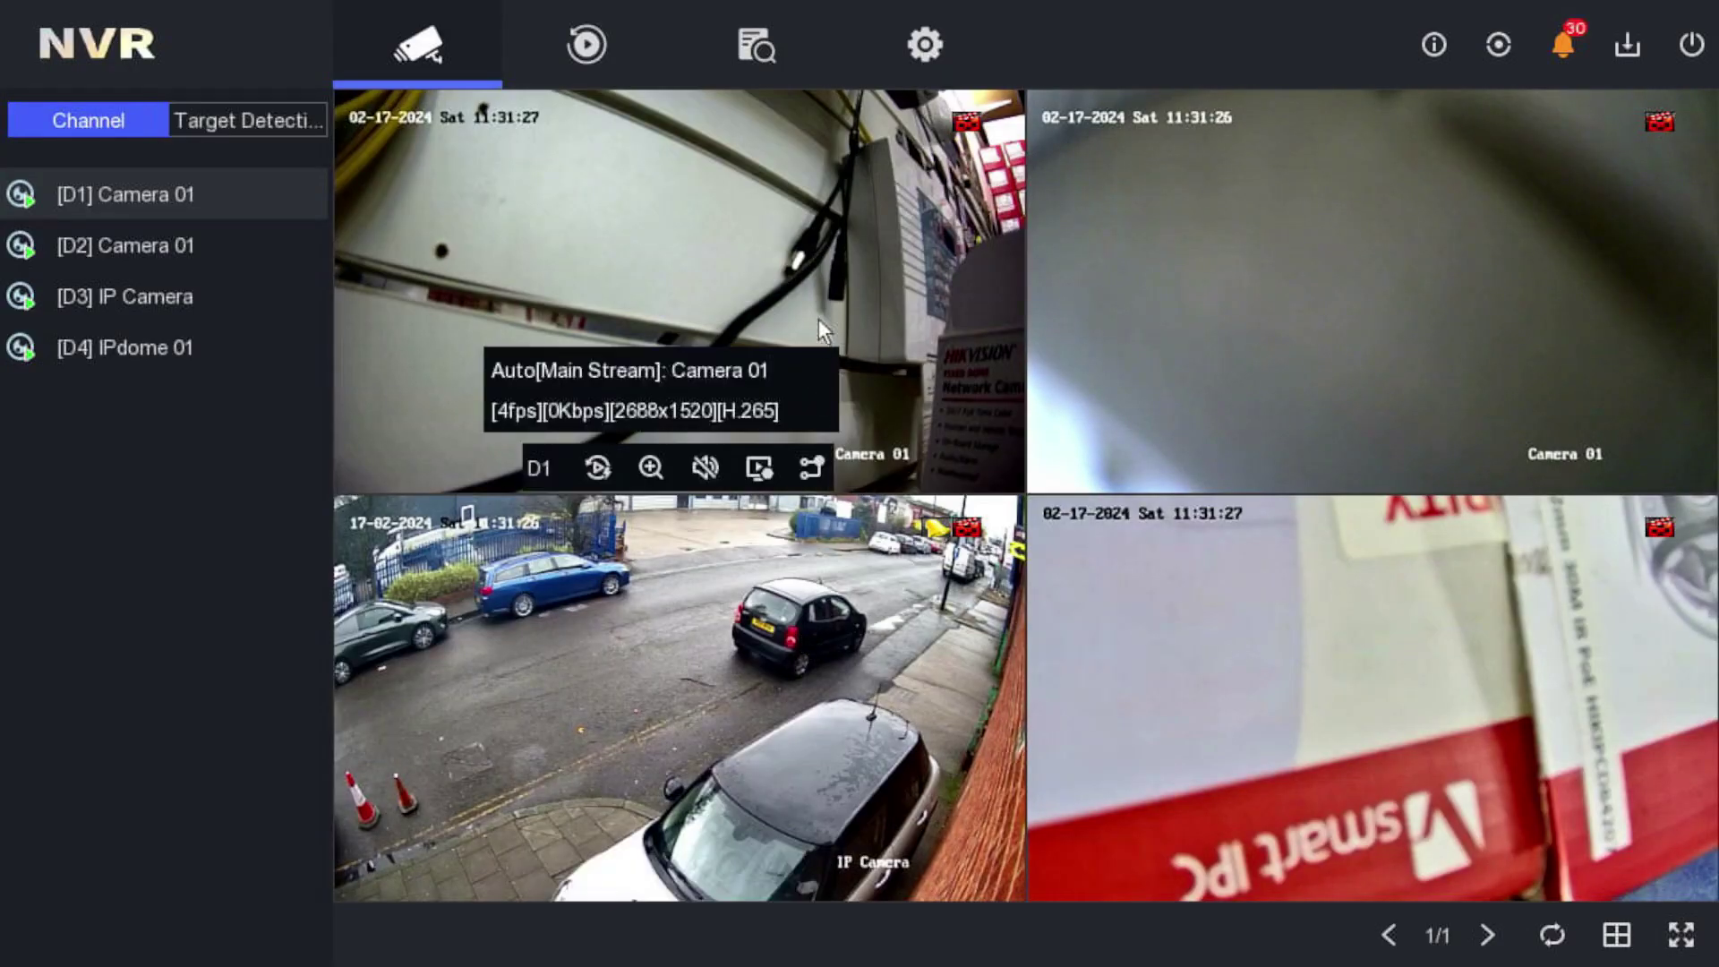
pyautogui.rightClick(942, 273)
pyautogui.click(964, 305)
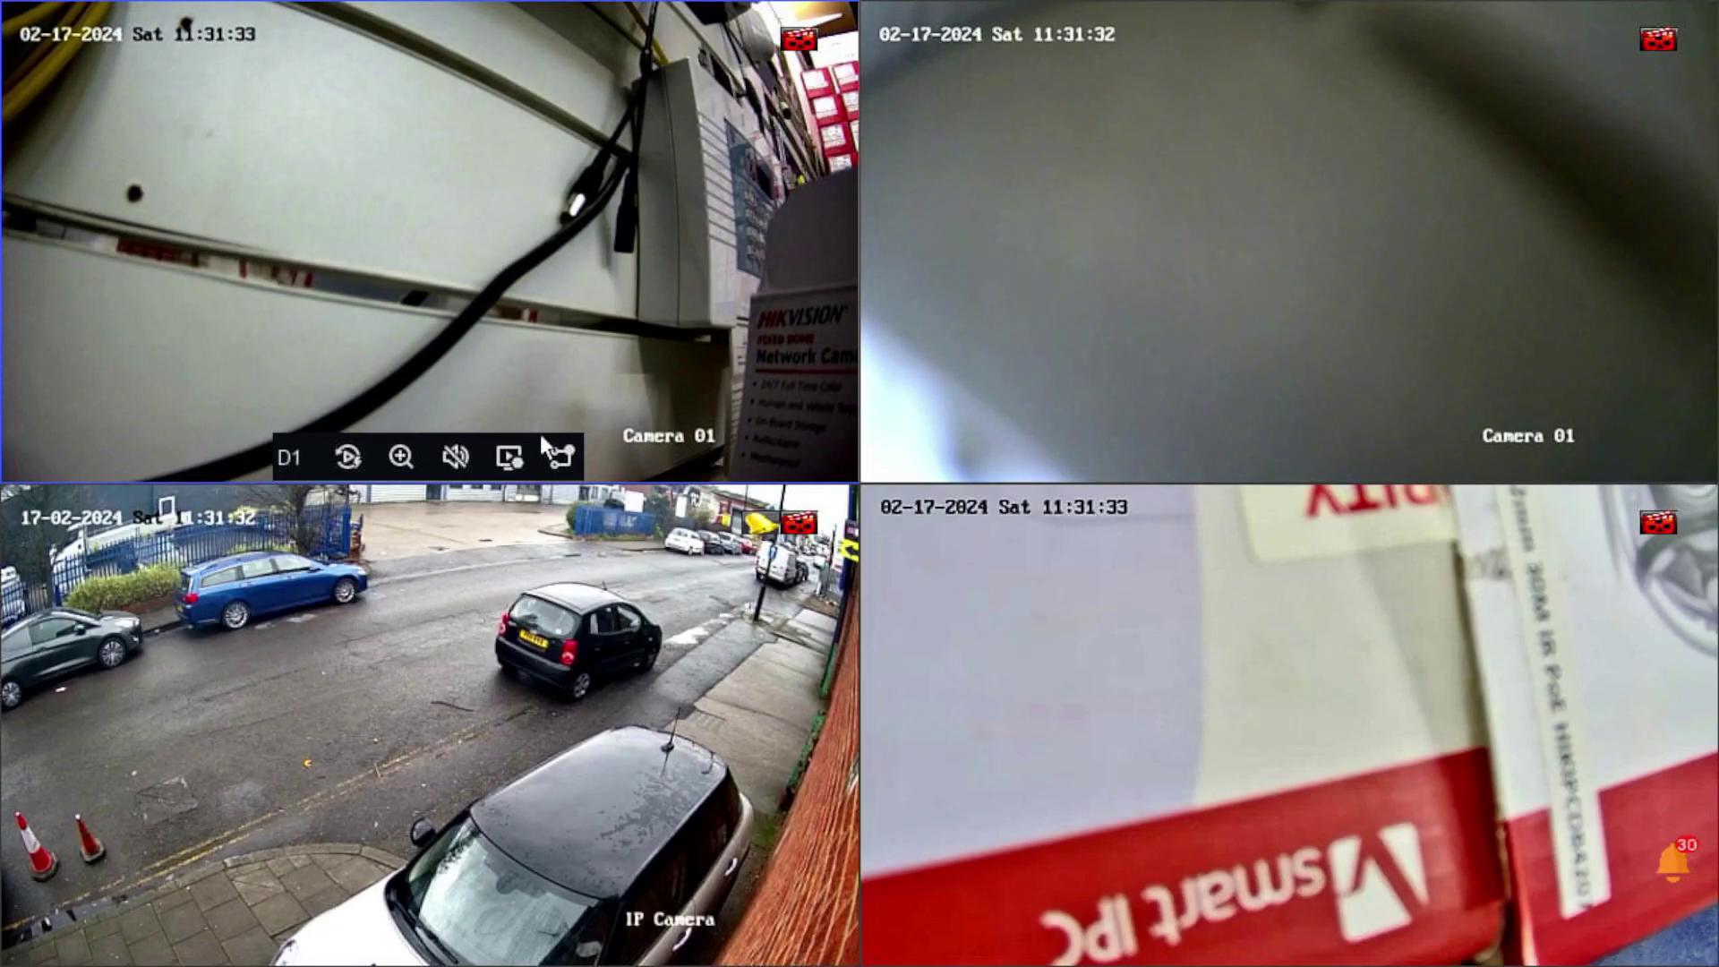
pyautogui.rightClick(643, 281)
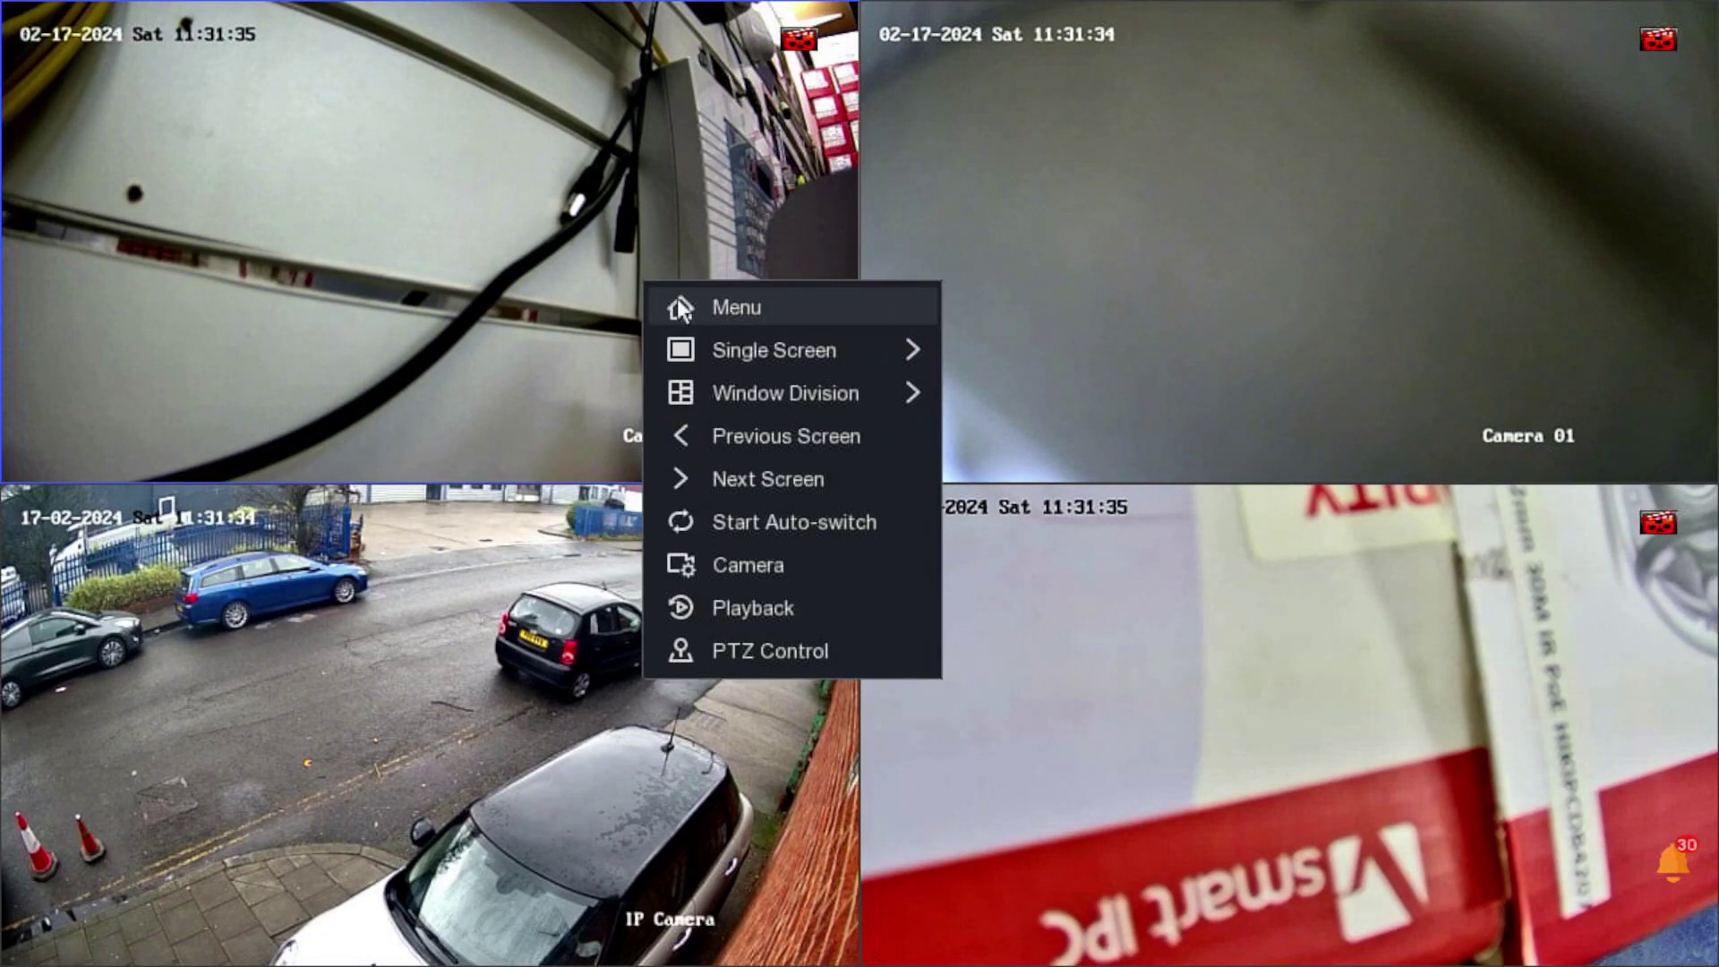
pyautogui.click(679, 307)
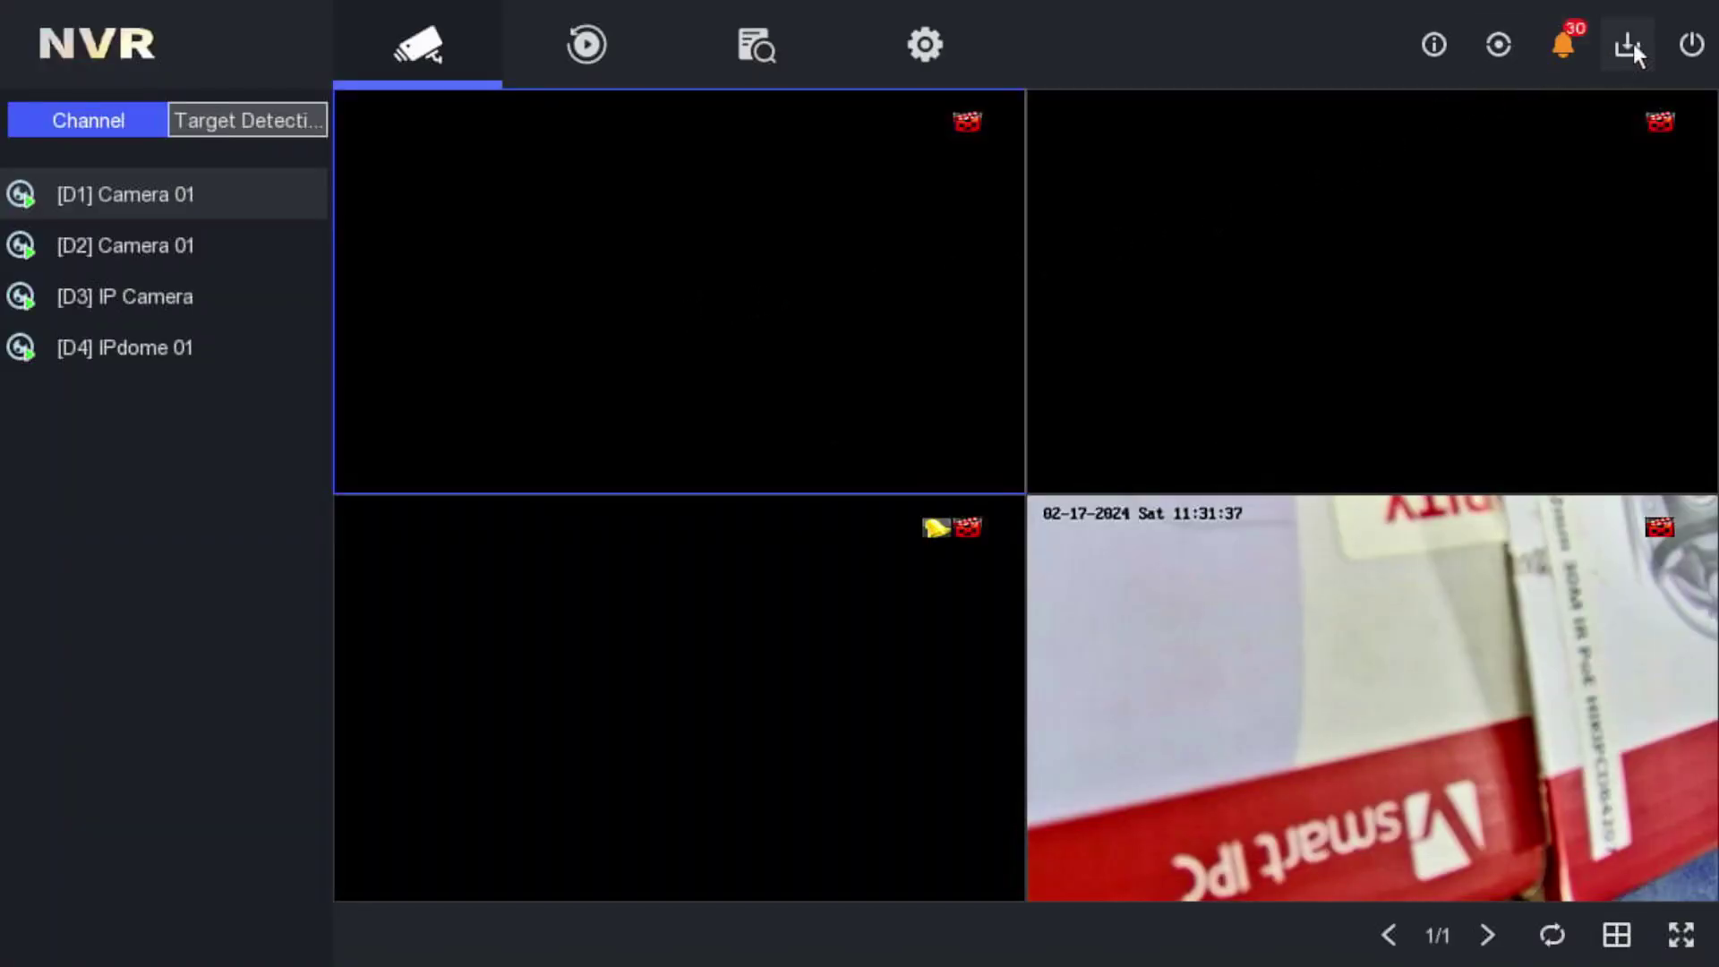
pyautogui.click(1677, 43)
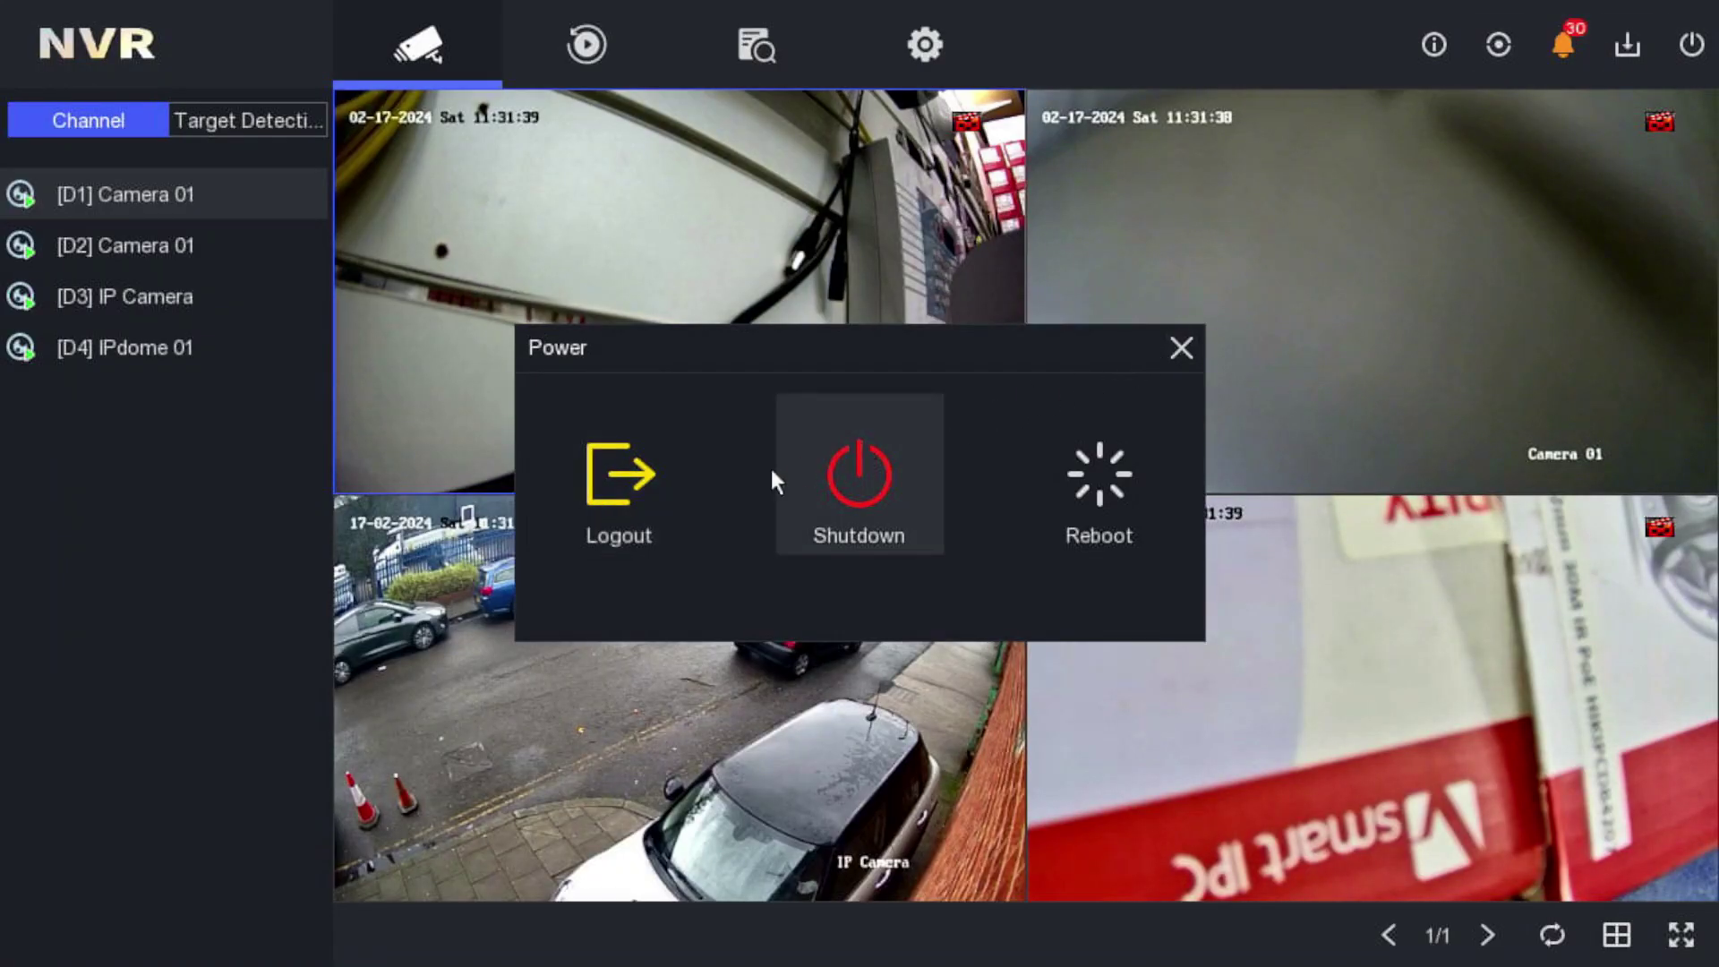
# - Log the admin user out from the Power dialog and confirm the logout
pyautogui.click(597, 492)
pyautogui.click(788, 542)
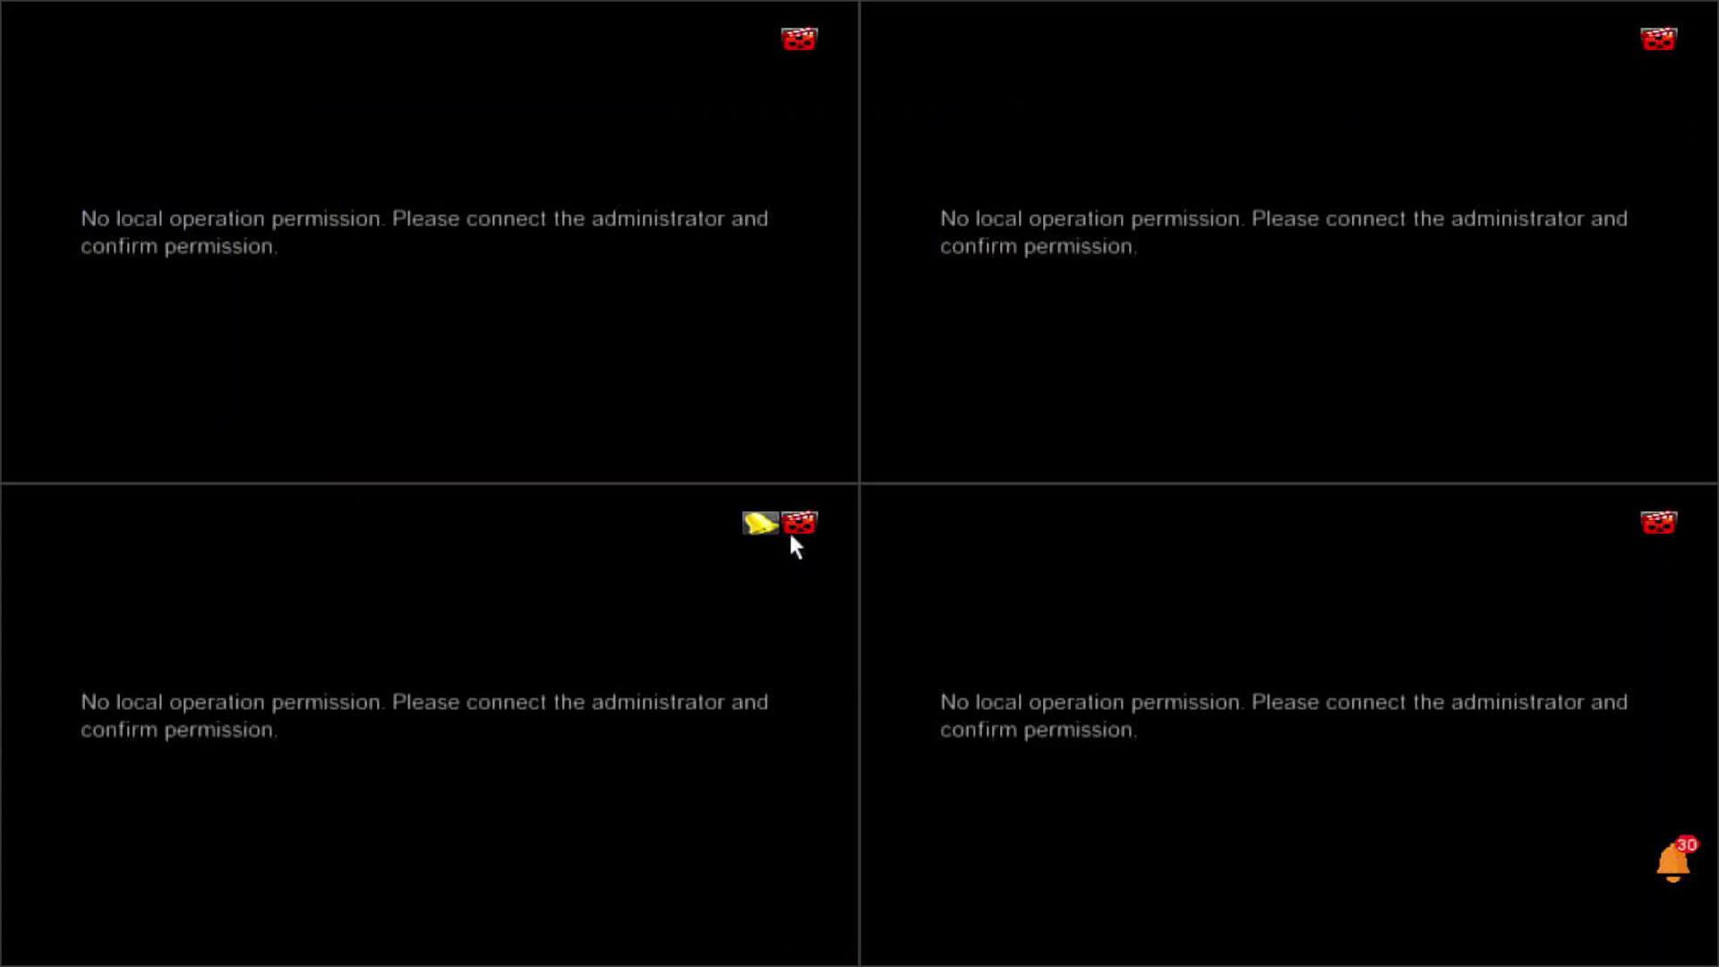